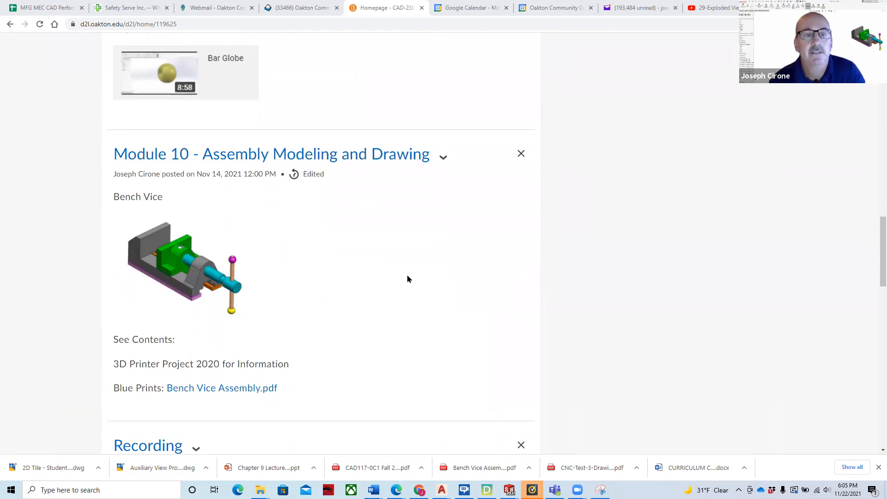
Review the course homepage's Zoom meeting and recording announcements, the Module 10 bench vice post and the upcoming due dates.
scroll(718, 301, up, 10)
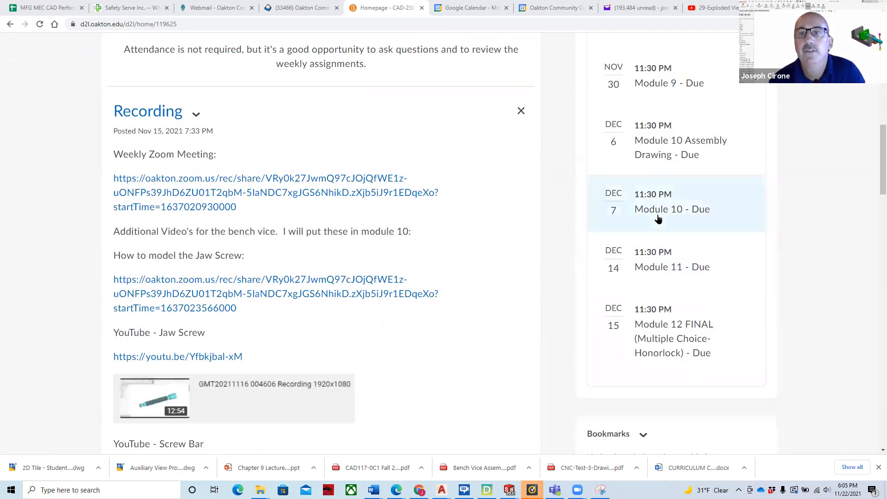
scroll(560, 337, up, 4)
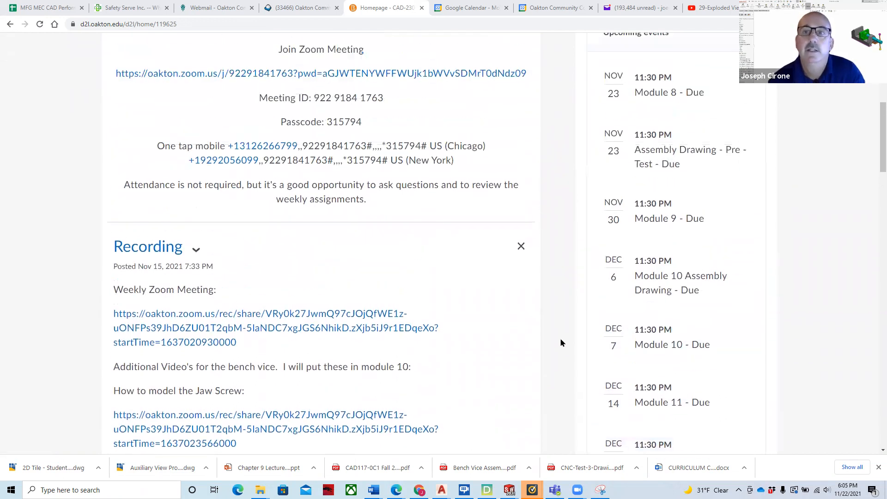
scroll(503, 357, up, 6)
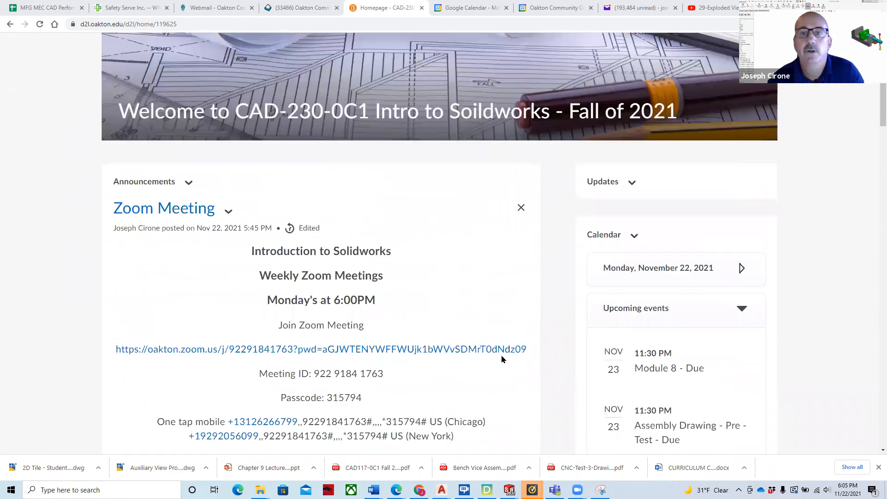
scroll(70, 342, down, 15)
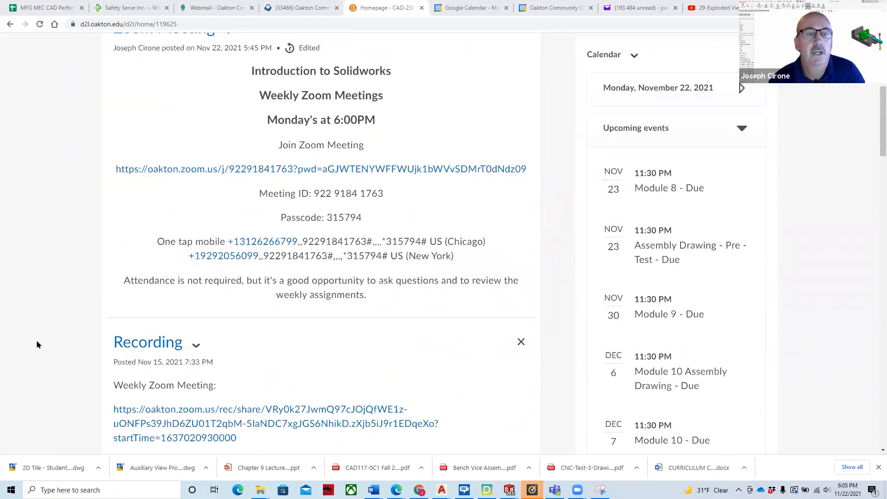
scroll(71, 342, down, 6)
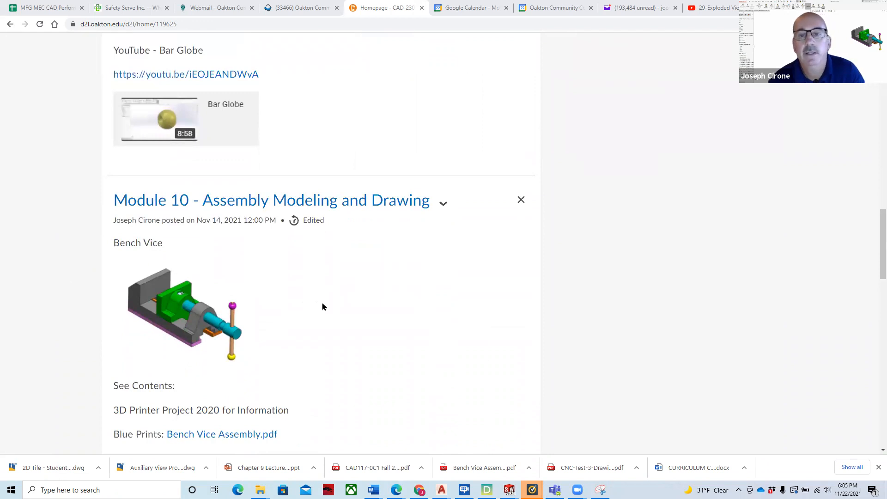
scroll(323, 307, down, 4)
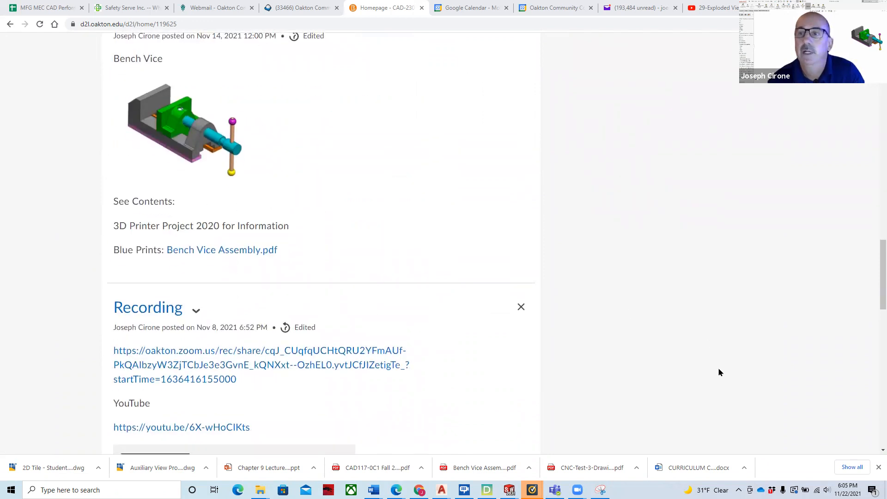
scroll(719, 370, up, 12)
scroll(713, 373, up, 4)
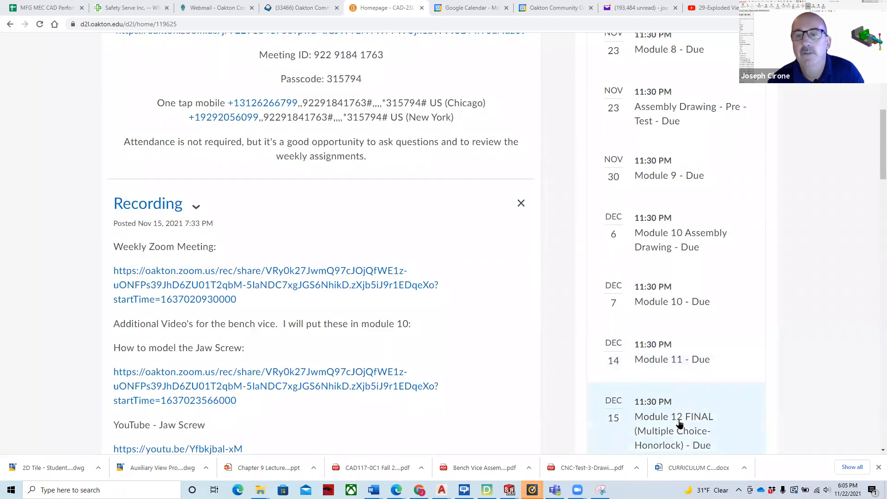
scroll(724, 405, down, 1)
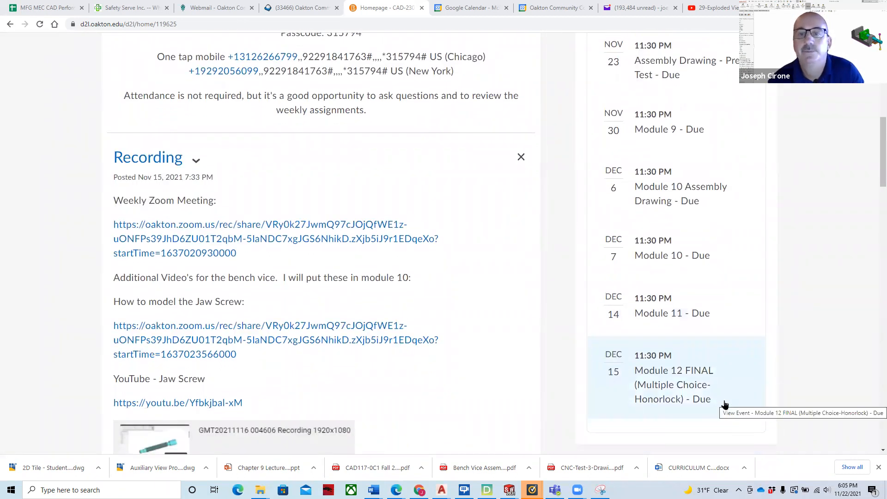
scroll(136, 353, up, 10)
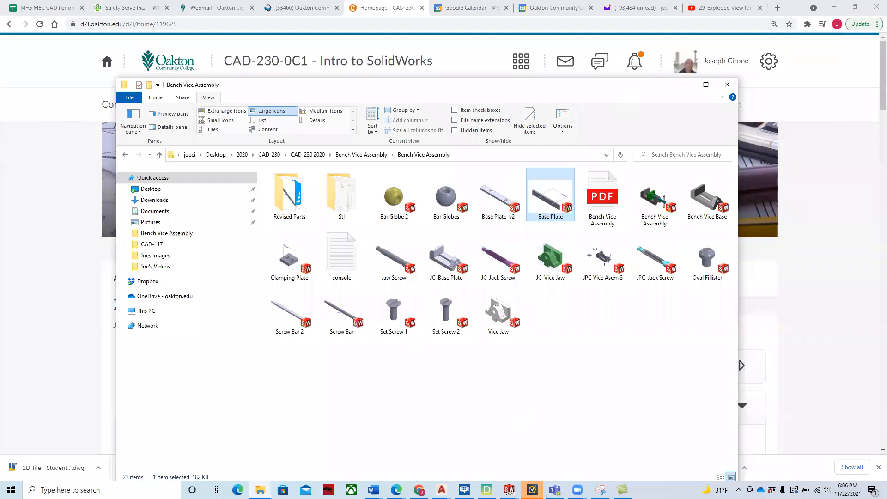
Examine the dimensioned views of all bench vice components in Bench Vice Assembly.pdf, from the base through the set screws.
click(685, 84)
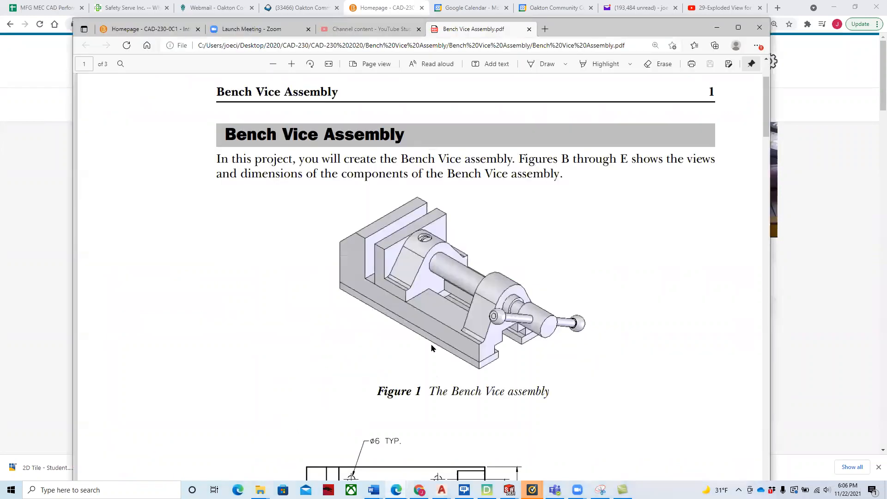
scroll(406, 320, down, 5)
scroll(407, 318, down, 1)
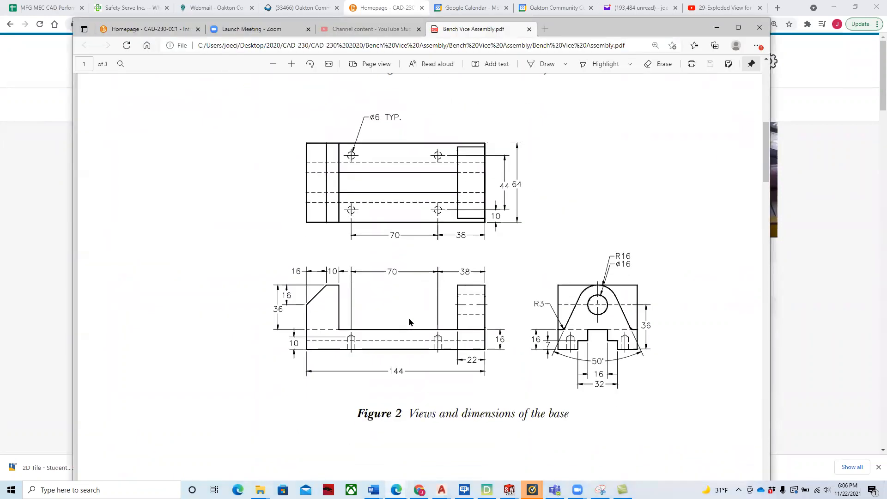
scroll(482, 390, down, 13)
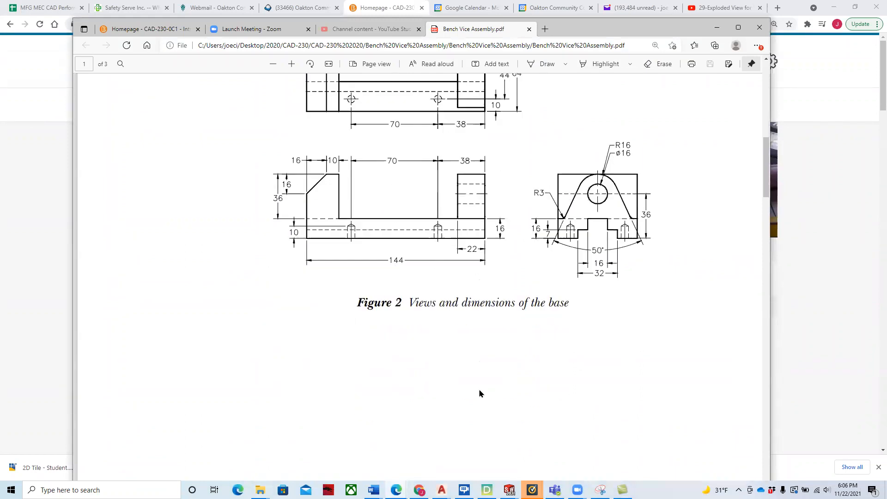
scroll(419, 345, down, 3)
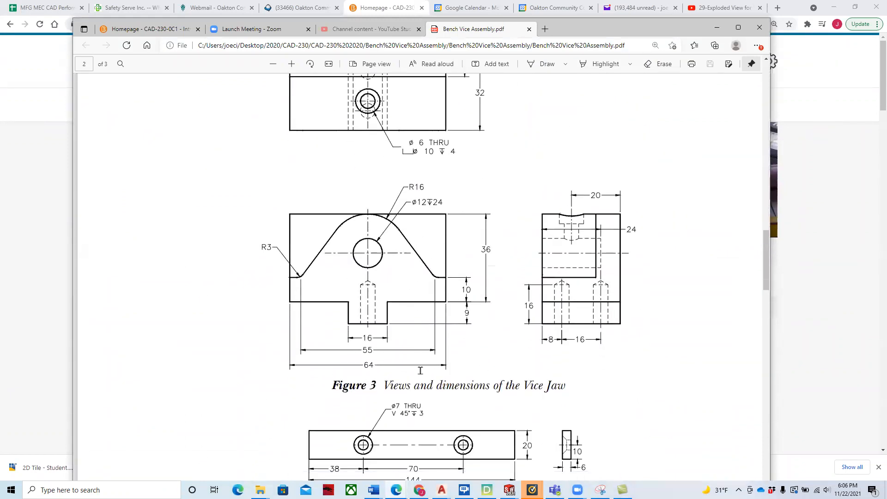
scroll(407, 191, down, 7)
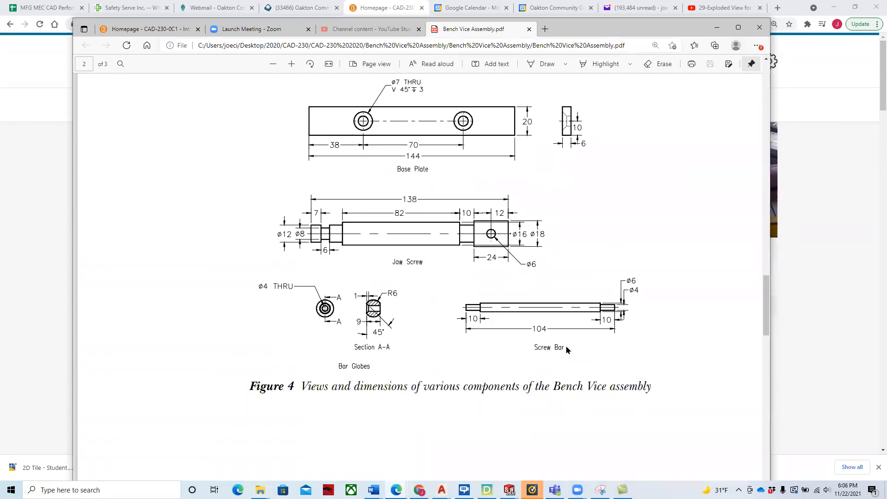
scroll(570, 356, down, 10)
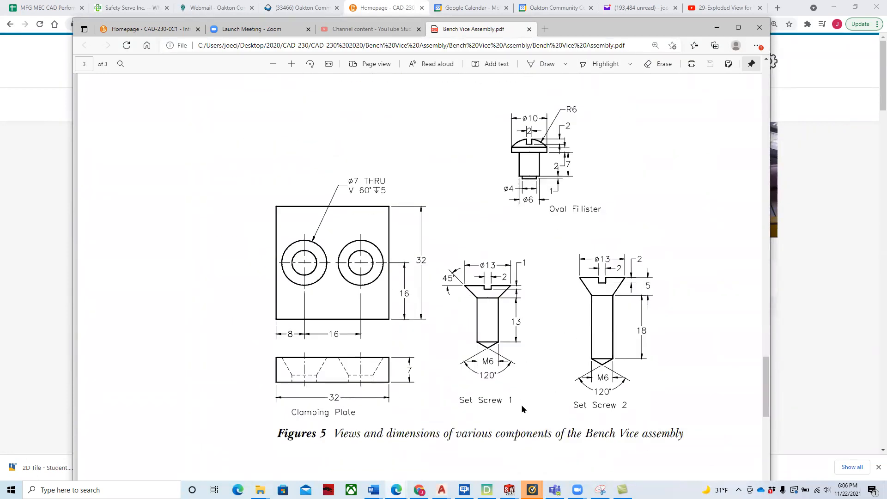
scroll(518, 377, up, 15)
scroll(517, 377, up, 10)
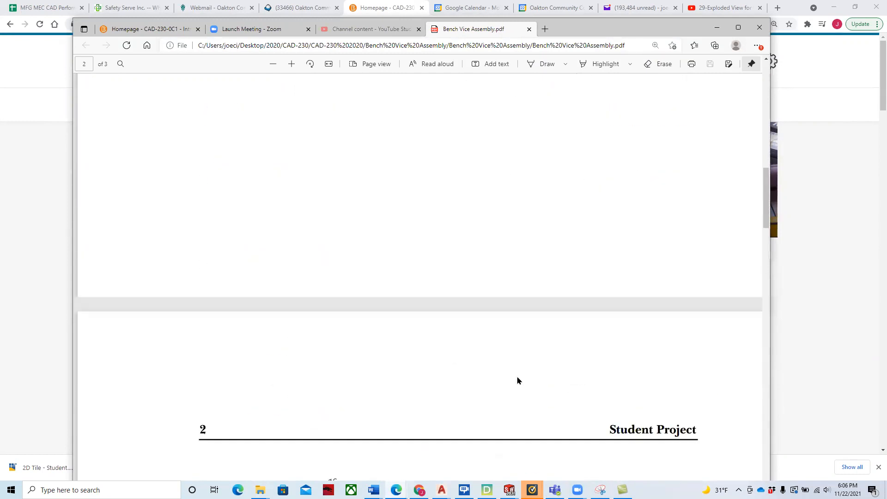
scroll(517, 380, up, 2)
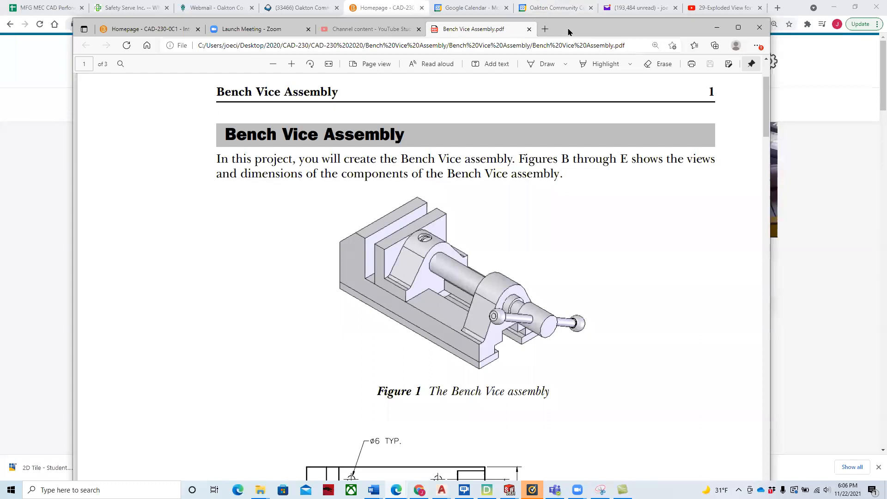
click(53, 259)
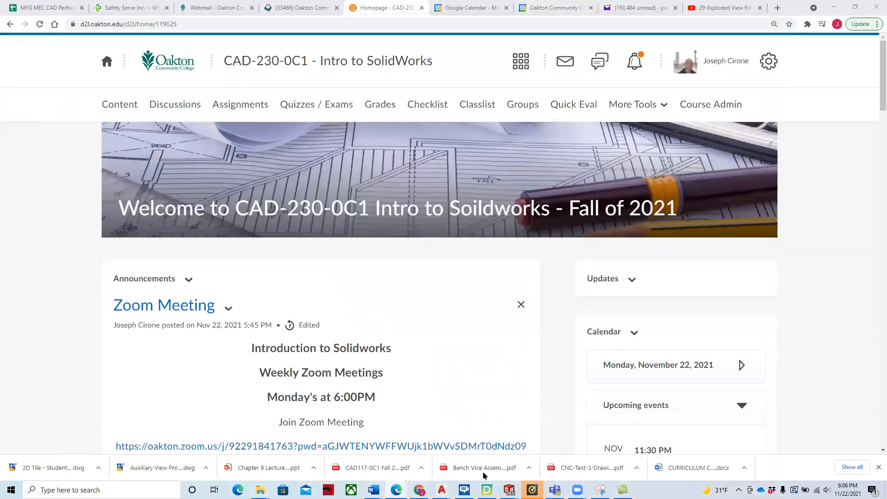
Switch to SOLIDWORKS and create a new assembly document.
mouse_move(509, 489)
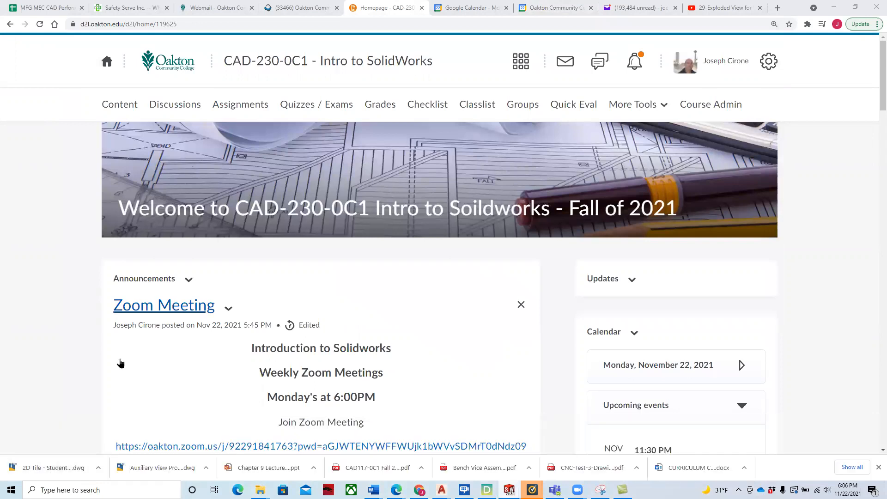
key(alt+Tab)
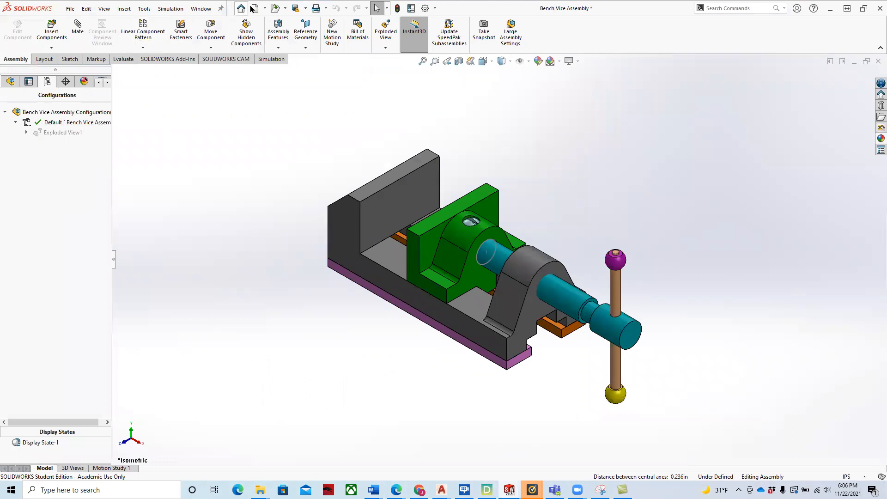
click(266, 8)
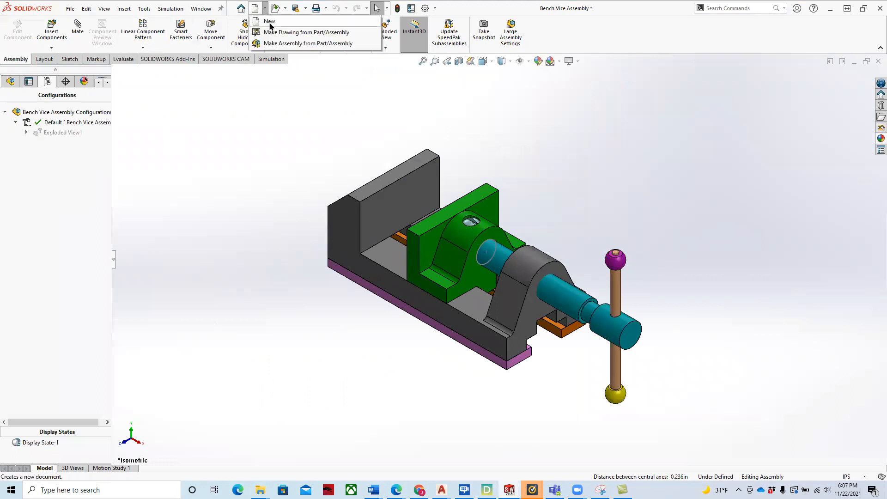
click(268, 19)
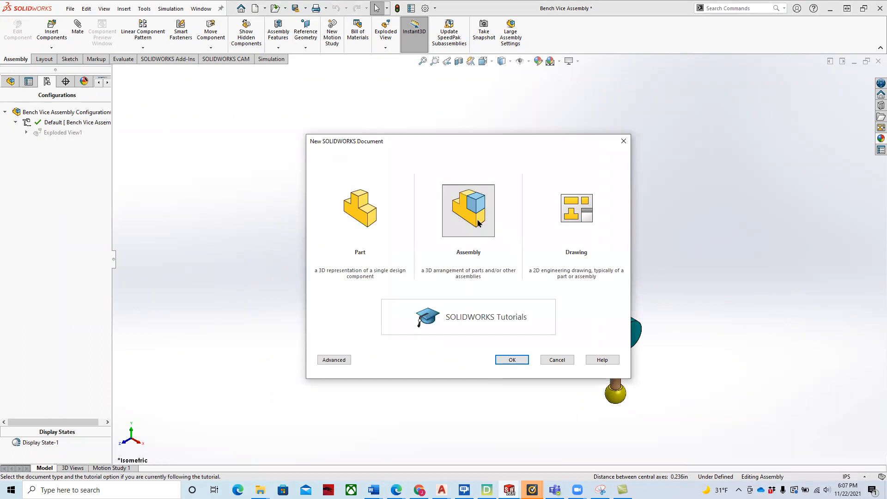
click(512, 360)
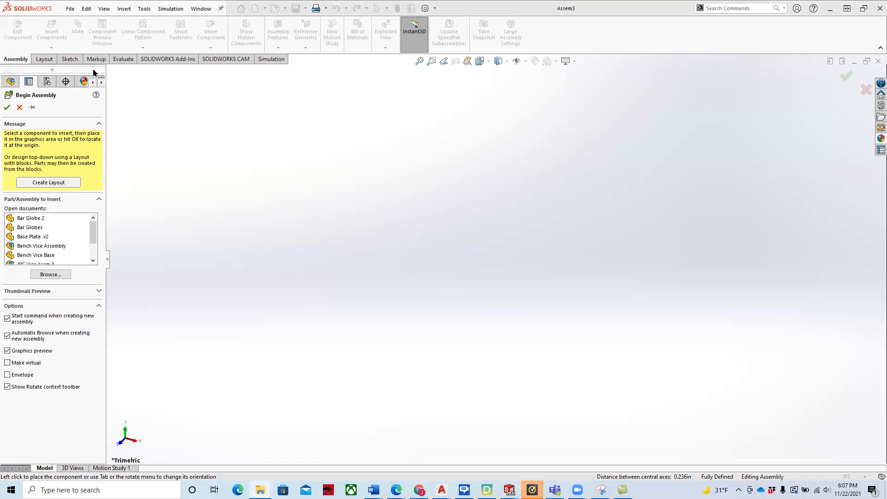
Insert the Bench Vice Base from the Bench Vice Assembly folder and place the Vice Jaw above its open end.
click(260, 490)
click(369, 182)
drag(379, 186, 526, 243)
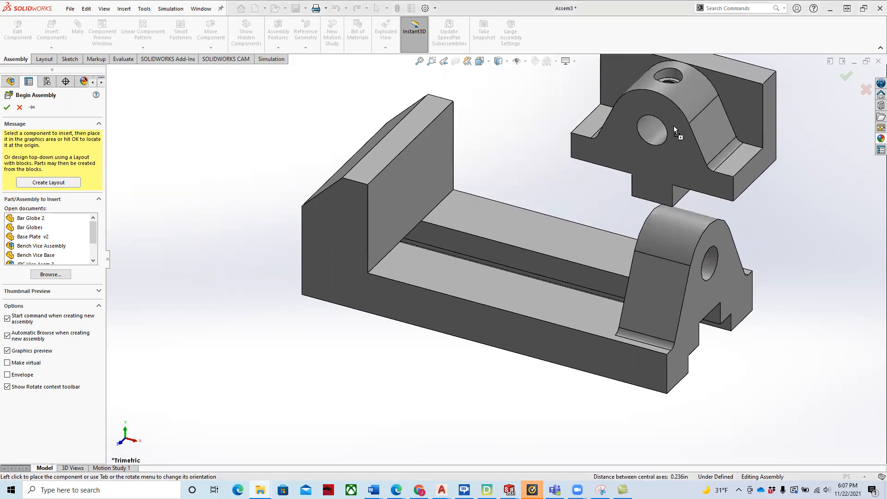
click(635, 134)
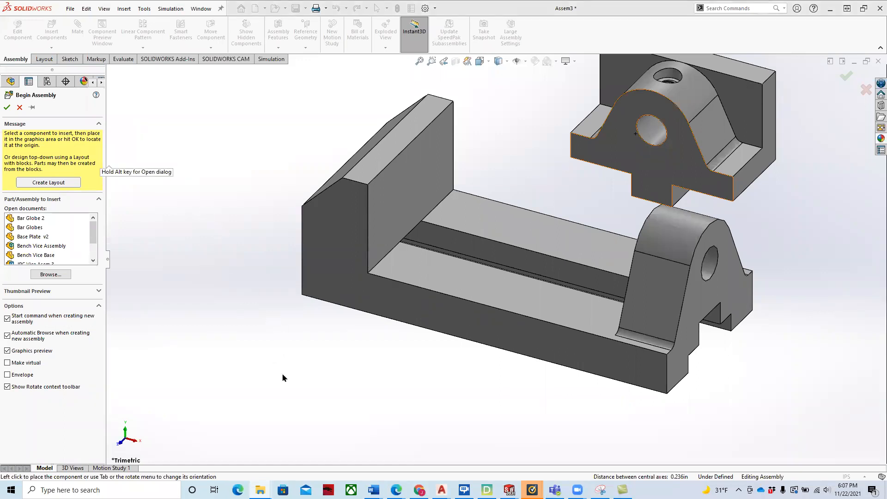
Add the JC-Jack Screw, Oval Fillister, Set Screw 1, Set Screw 2, Screw Bar and Bar Globe 2 around the base.
click(355, 400)
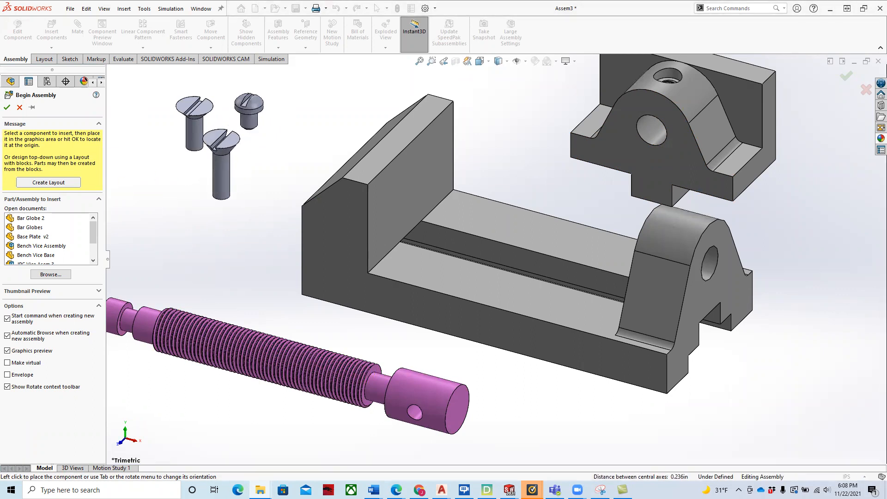
click(221, 162)
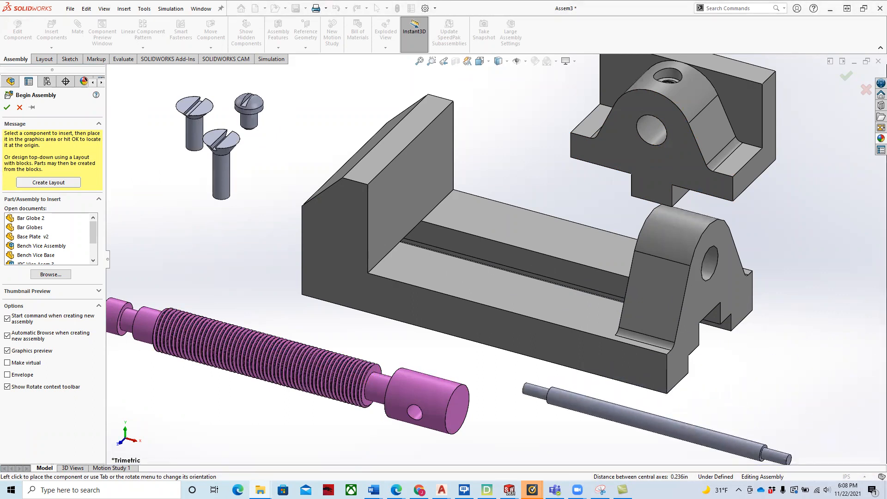
click(524, 388)
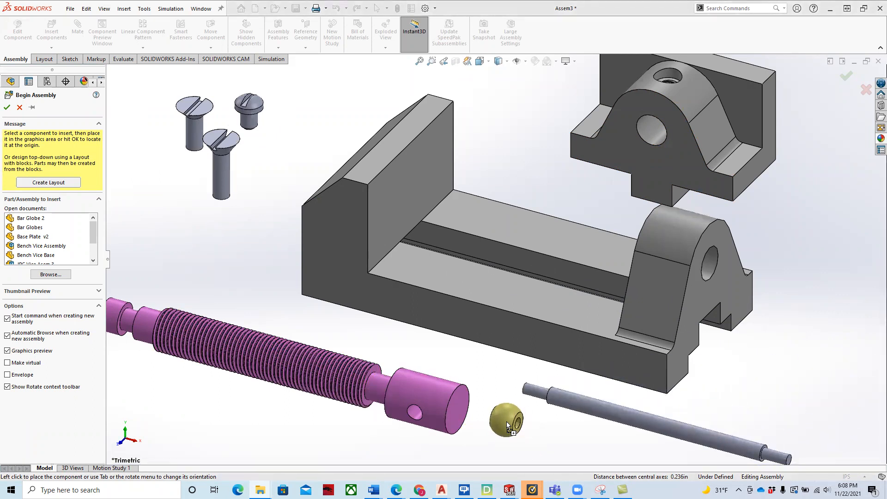
click(506, 425)
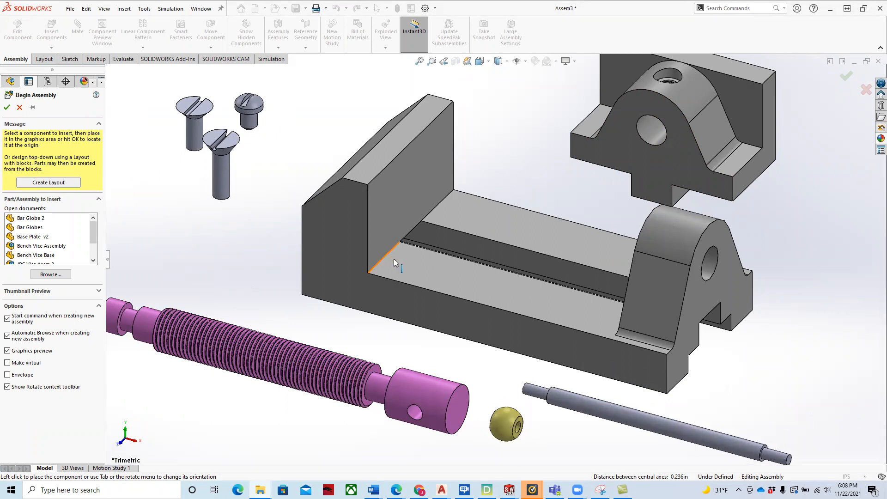
Place the Base Plate above the other components and finish inserting parts into the assembly.
scroll(397, 272, down, 3)
key(f)
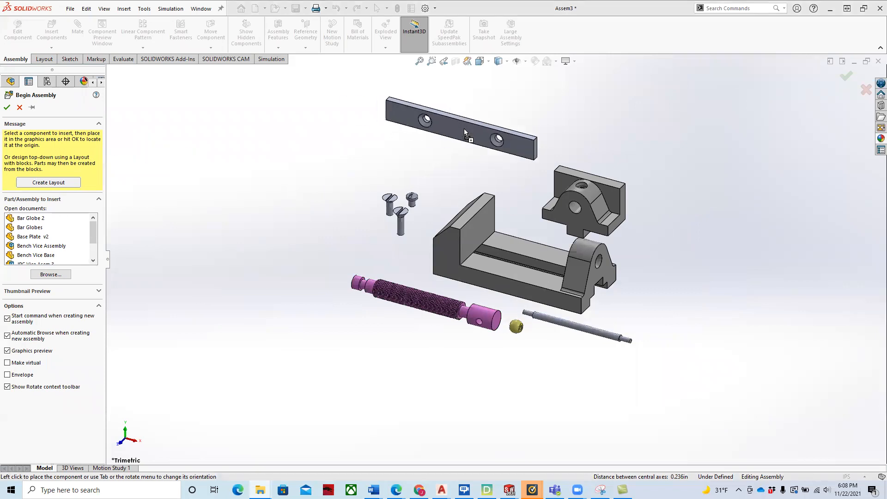
click(463, 125)
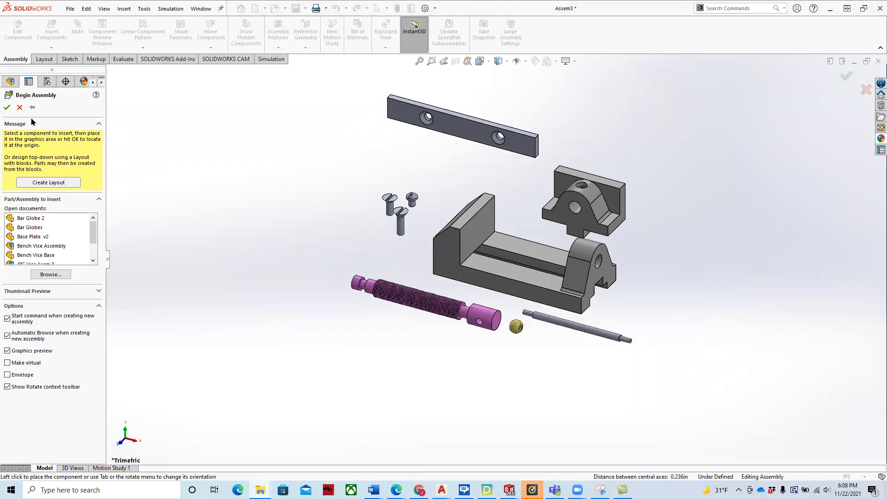
click(8, 107)
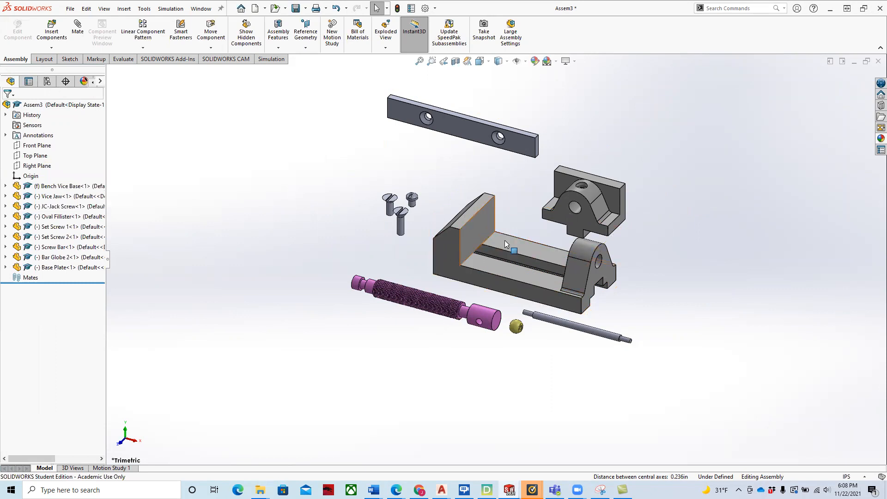
click(481, 226)
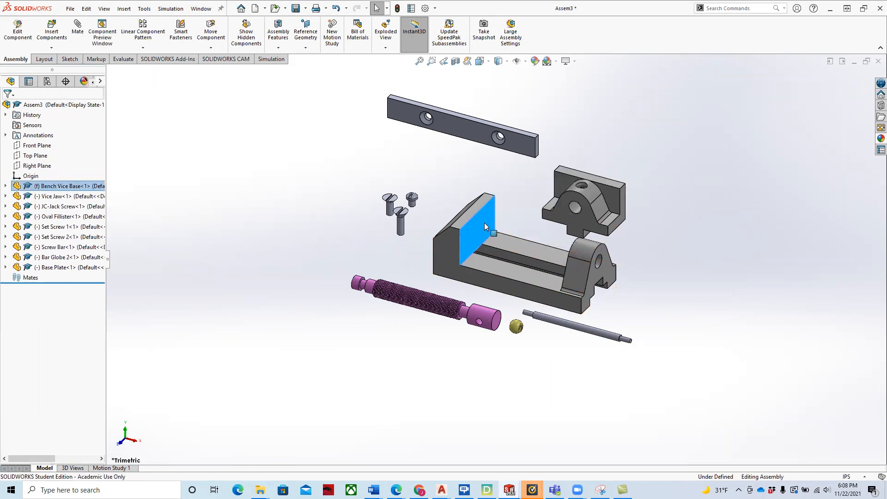
right_click(485, 227)
click(220, 270)
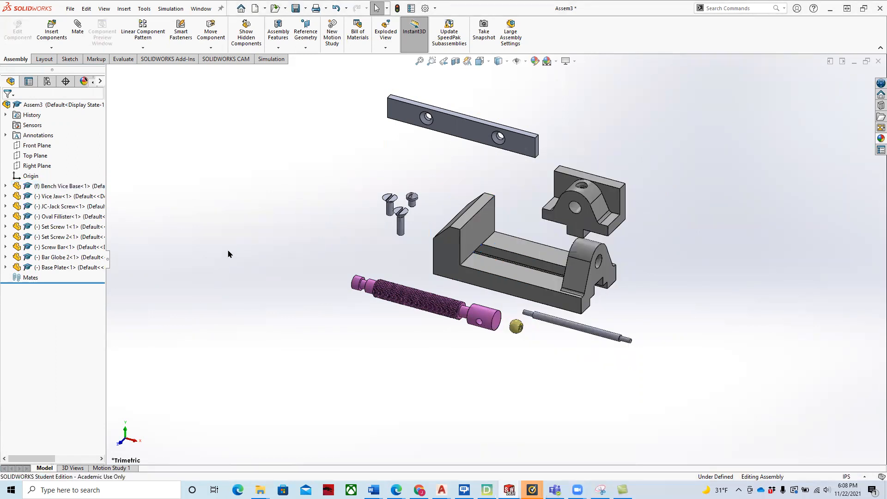
Turn on the display of axes and temporary axes for the assembly components.
click(104, 9)
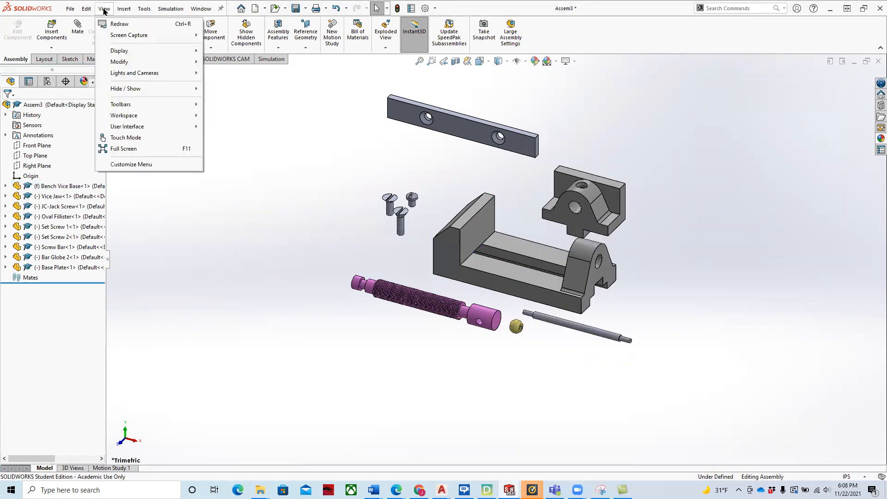
mouse_move(132, 92)
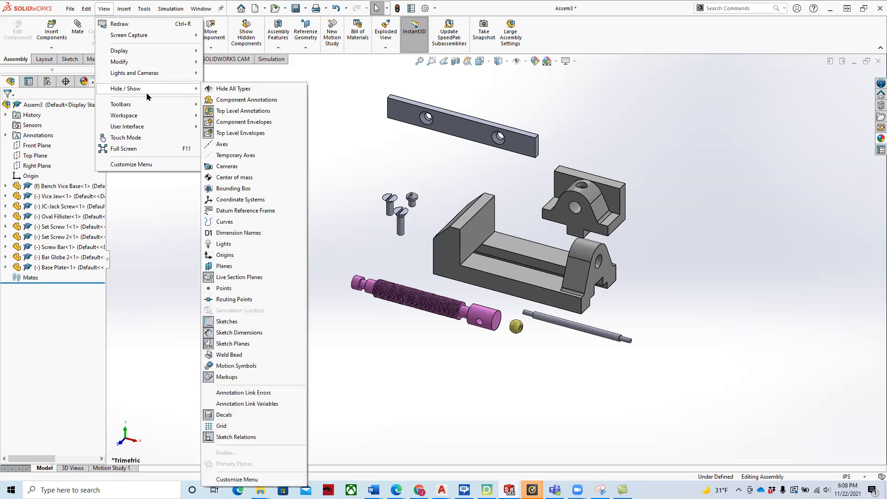
click(222, 144)
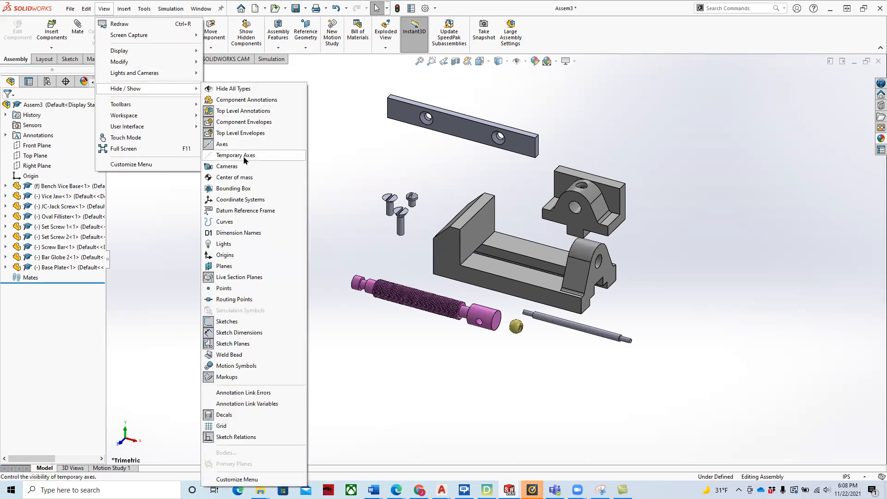
click(425, 255)
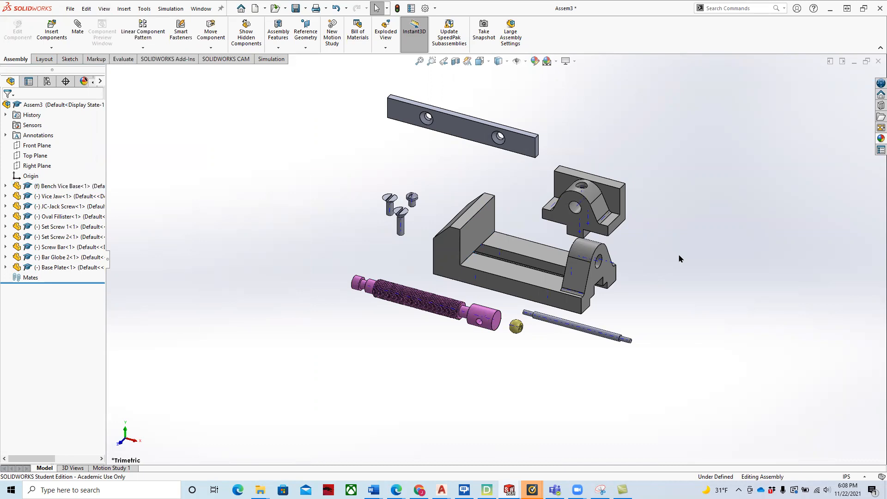
Add a centered Width mate between the side faces of the Vice Jaw's bottom tongue and the Bench Vice Base's slot walls.
scroll(632, 242, down, 2)
scroll(622, 229, down, 4)
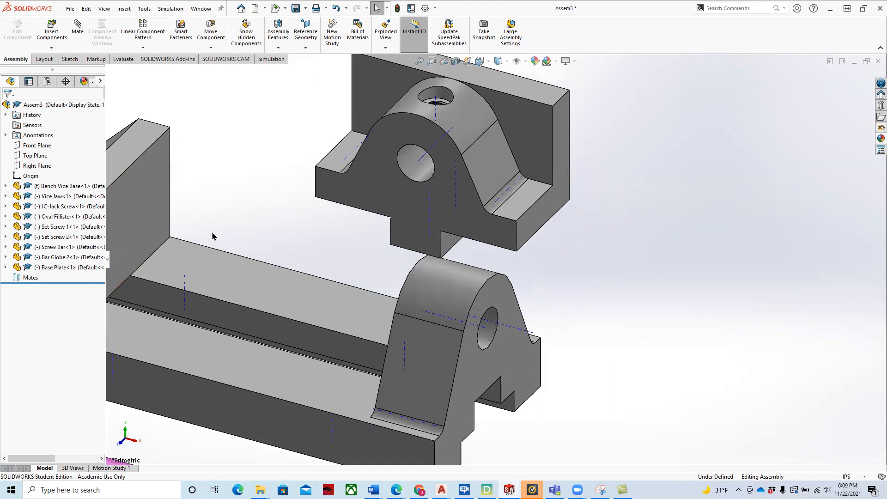
scroll(496, 259, up, 3)
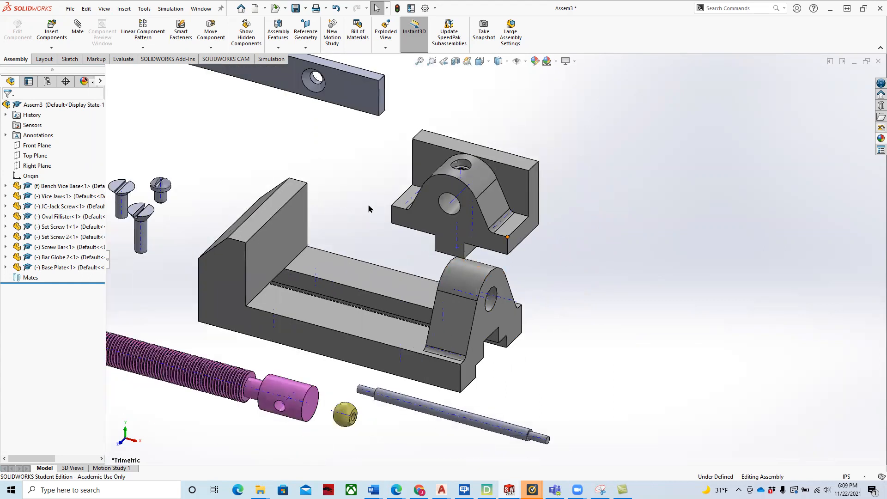
click(77, 28)
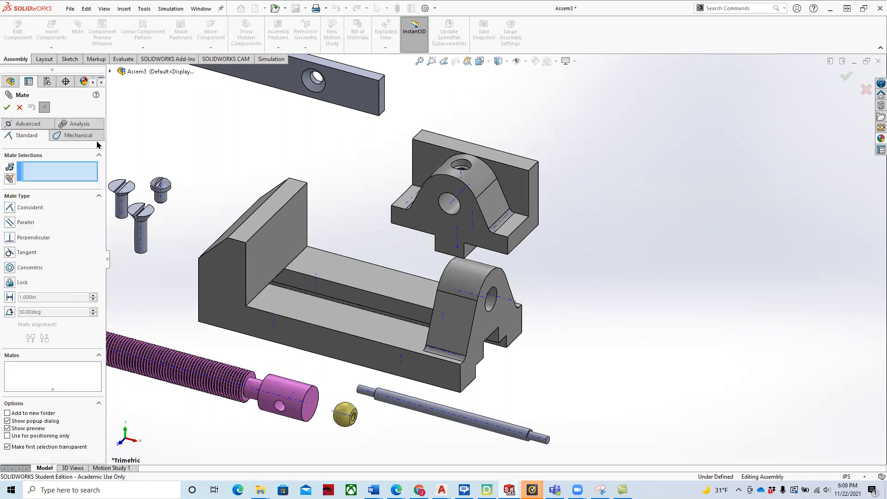
click(34, 125)
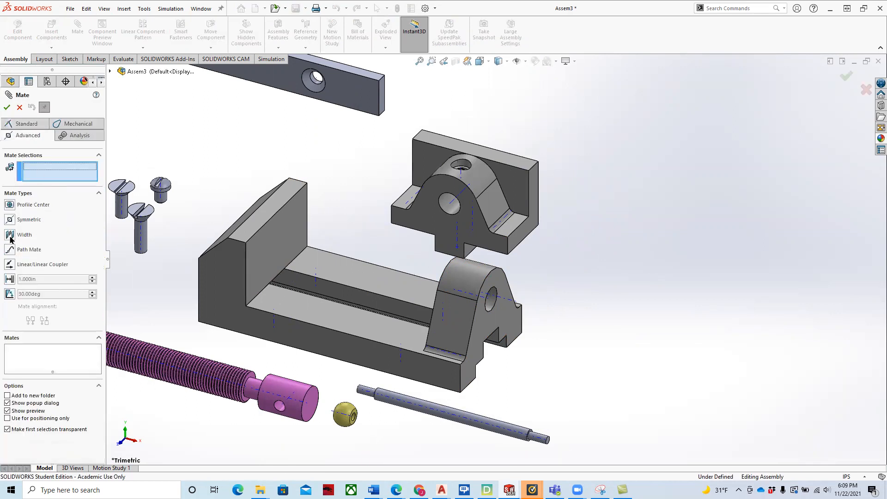
click(9, 234)
middle_drag(388, 229, 409, 238)
click(417, 239)
middle_drag(647, 295, 426, 305)
click(432, 207)
click(368, 277)
middle_drag(368, 277, 481, 261)
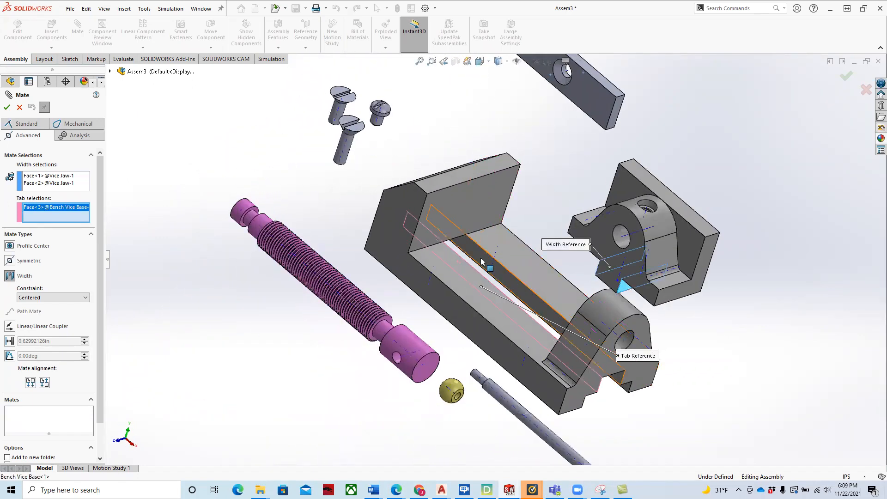
click(480, 264)
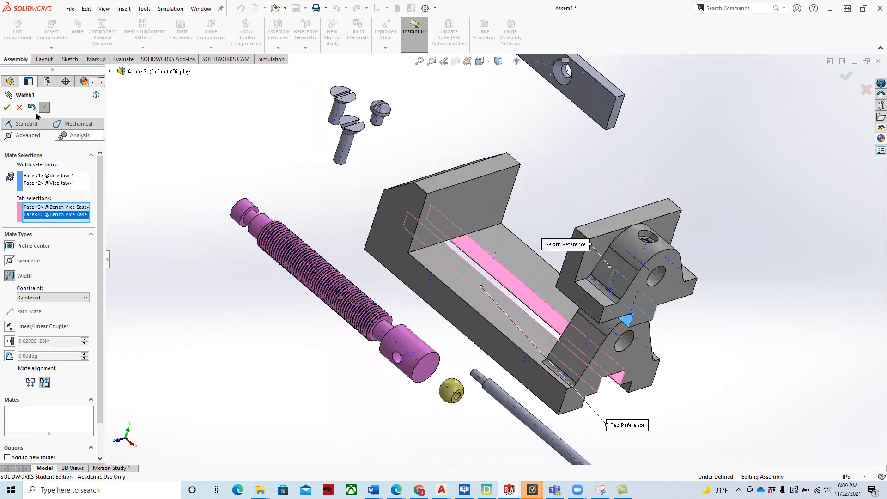
click(7, 108)
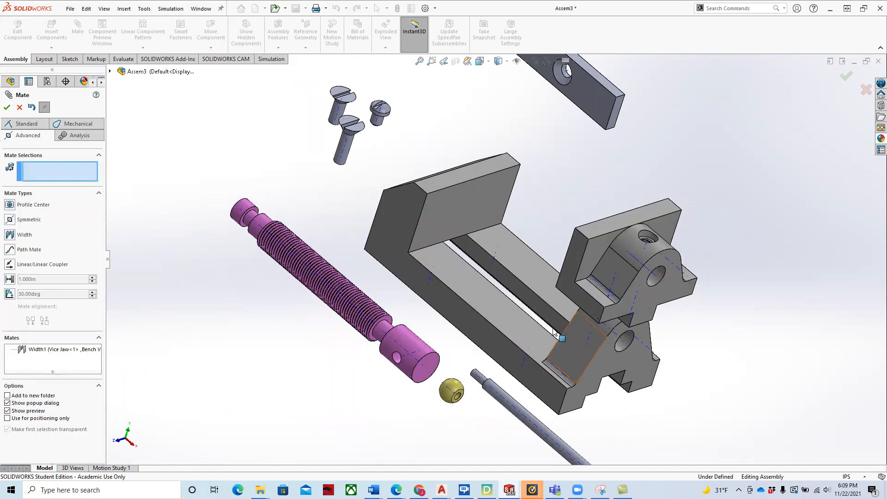
Slide the Vice Jaw along the base slot to roughly the middle of the Bench Vice Base.
middle_drag(549, 222, 699, 210)
drag(700, 210, 600, 232)
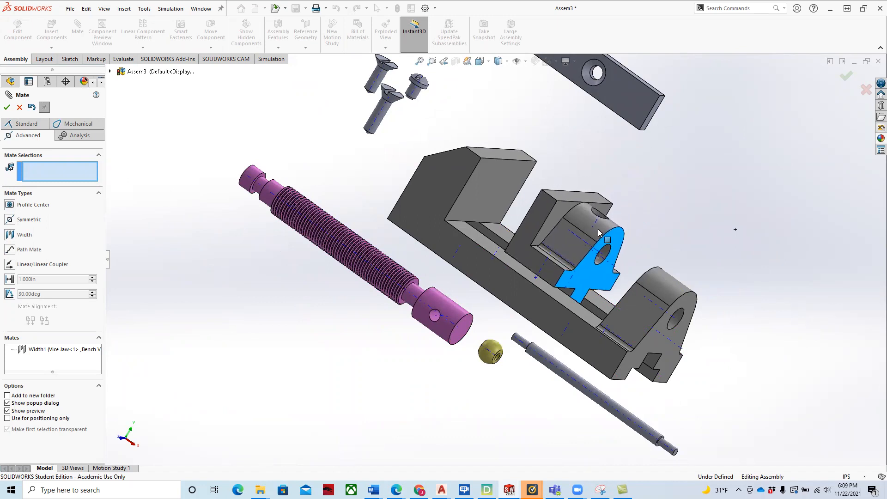
middle_drag(653, 254, 542, 249)
scroll(542, 250, down, 6)
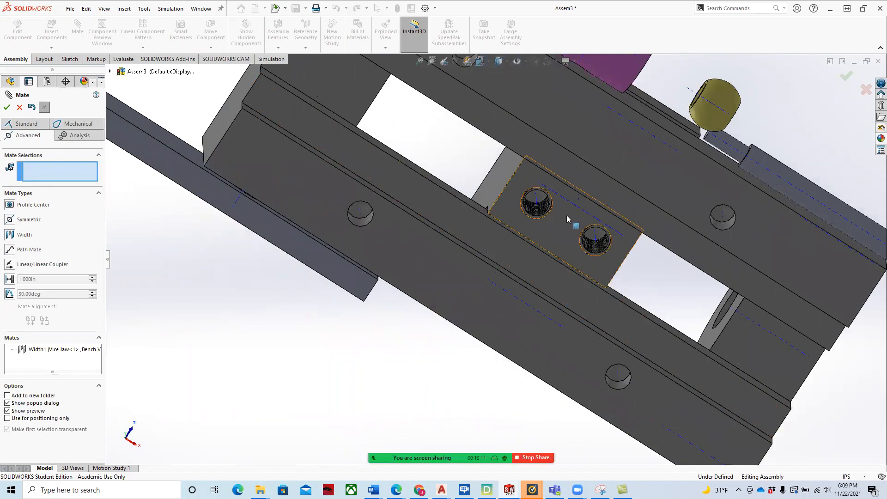
click(576, 179)
click(578, 174)
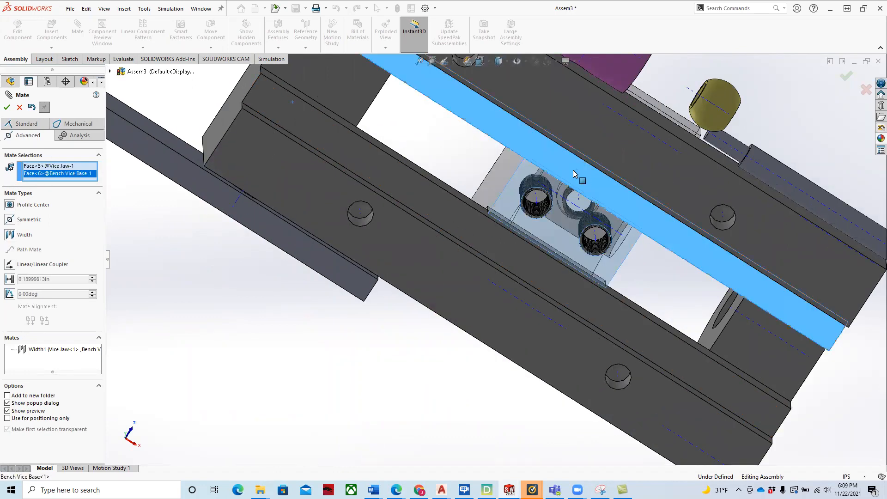
click(7, 108)
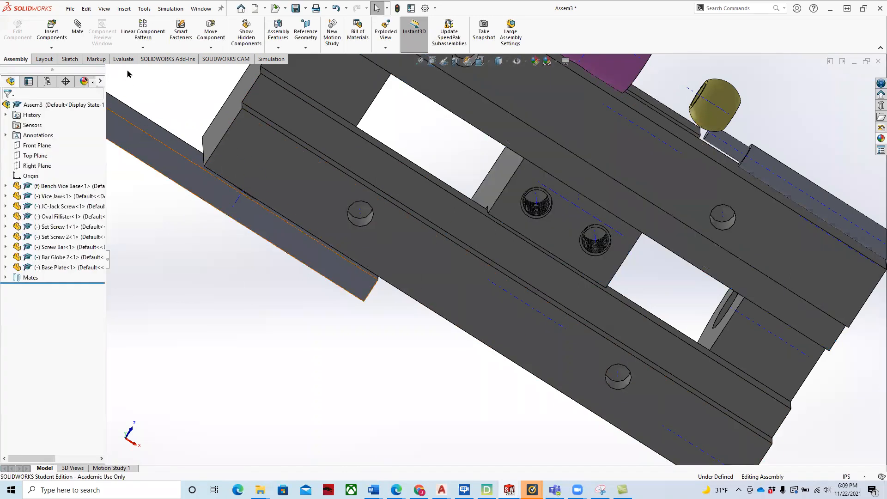
Add a Coincident mate between the bottom face of the Vice Jaw's tongue and the recessed underside face of the Bench Vice Base.
click(521, 185)
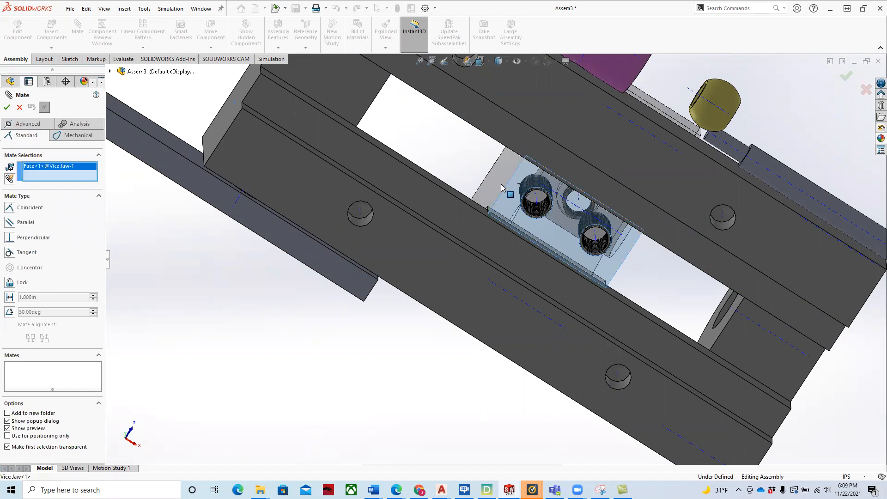
click(440, 208)
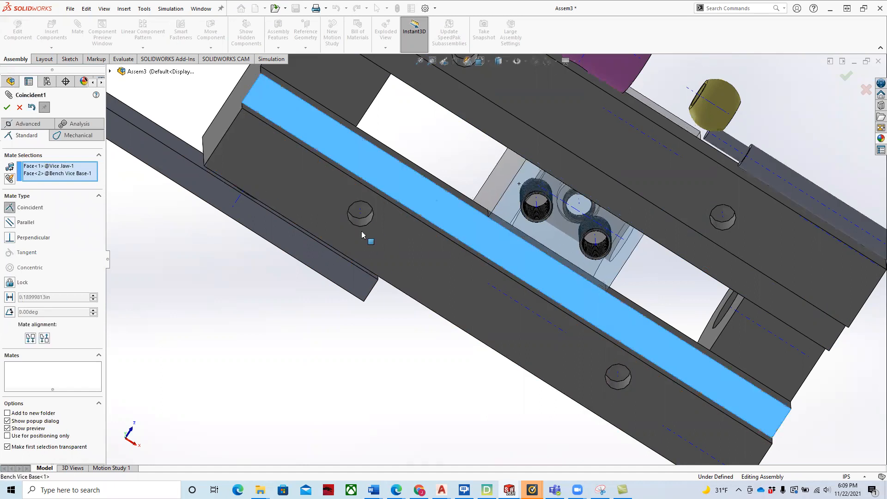
click(6, 107)
middle_drag(518, 258, 723, 253)
scroll(480, 189, up, 5)
middle_drag(476, 185, 506, 156)
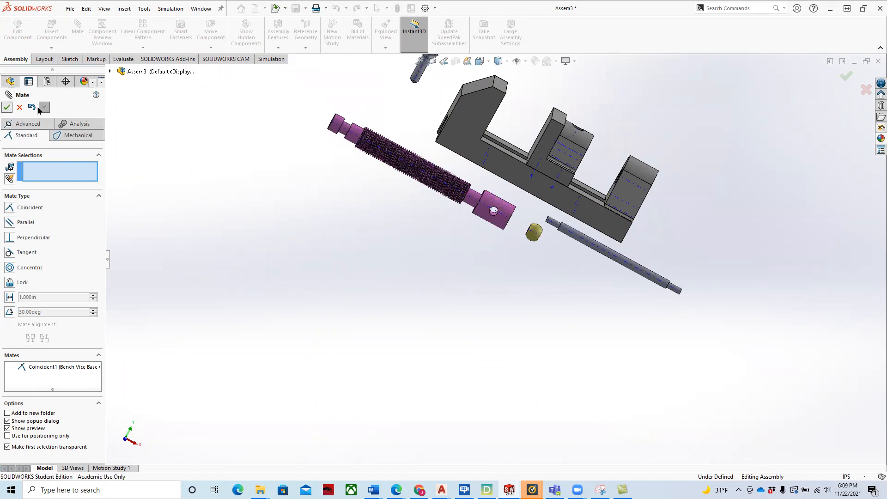
click(19, 108)
Test the Vice Jaw's travel by sliding it along the base towards the screw support.
drag(549, 147, 582, 165)
scroll(579, 173, up, 6)
scroll(534, 221, down, 5)
middle_drag(453, 292, 420, 339)
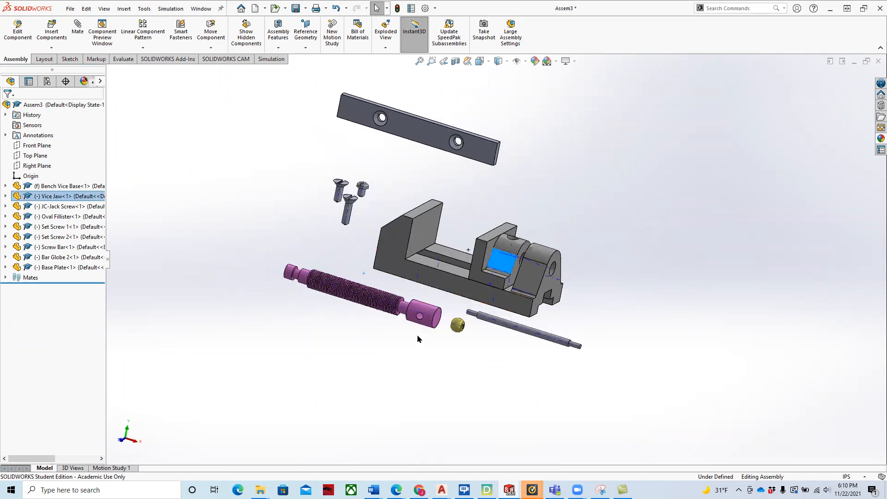
click(625, 209)
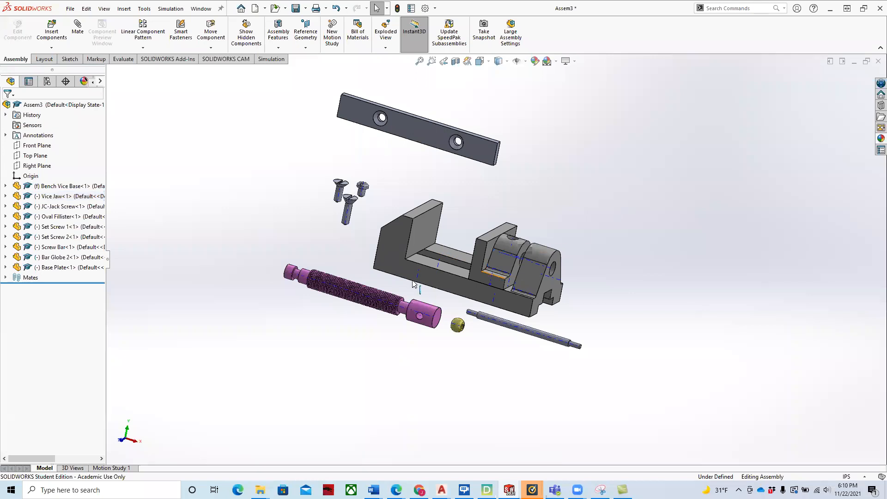
Set up an advanced distance mate of 2.5 in between the base's fixed jaw face and the facing Vice Jaw face.
middle_drag(462, 204, 434, 243)
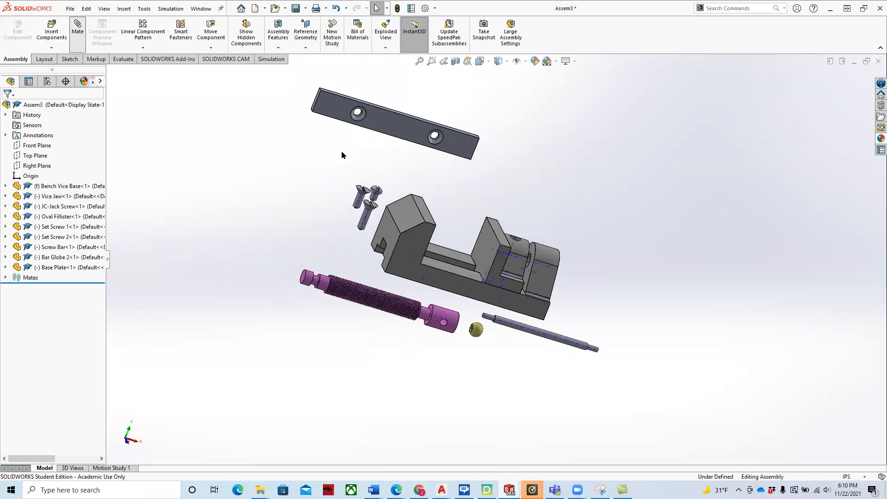
middle_drag(582, 178, 466, 271)
click(434, 226)
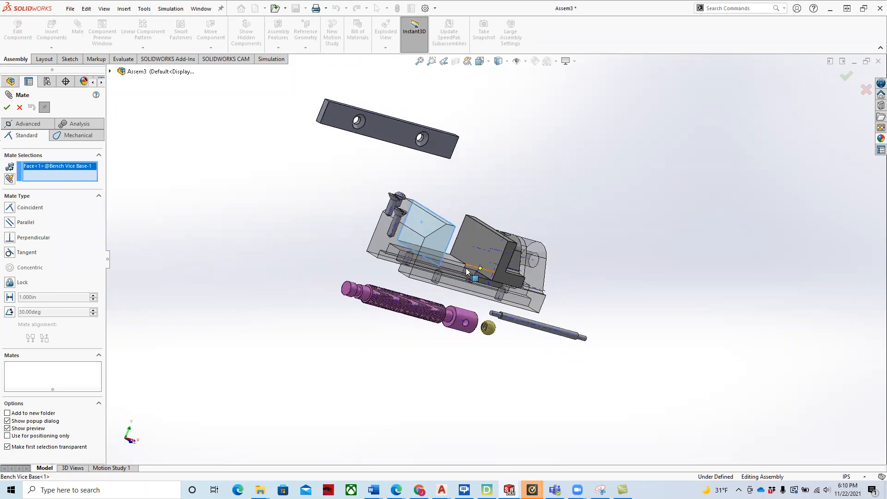
click(481, 248)
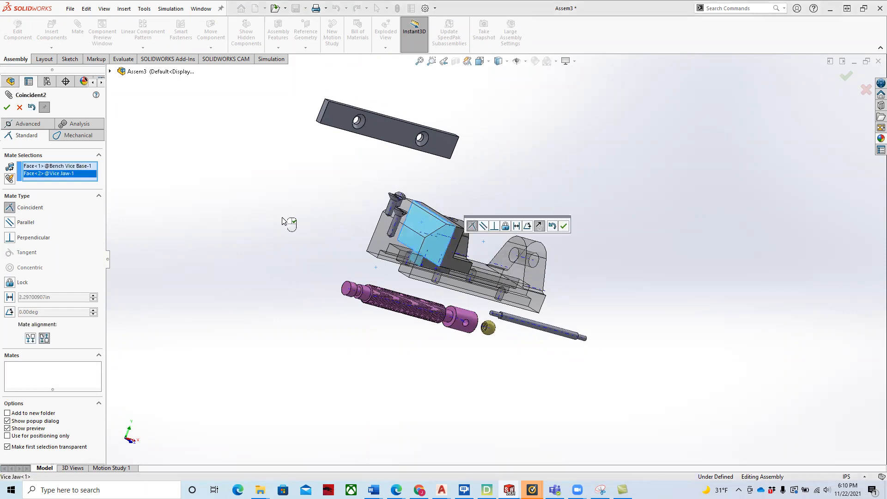
click(30, 128)
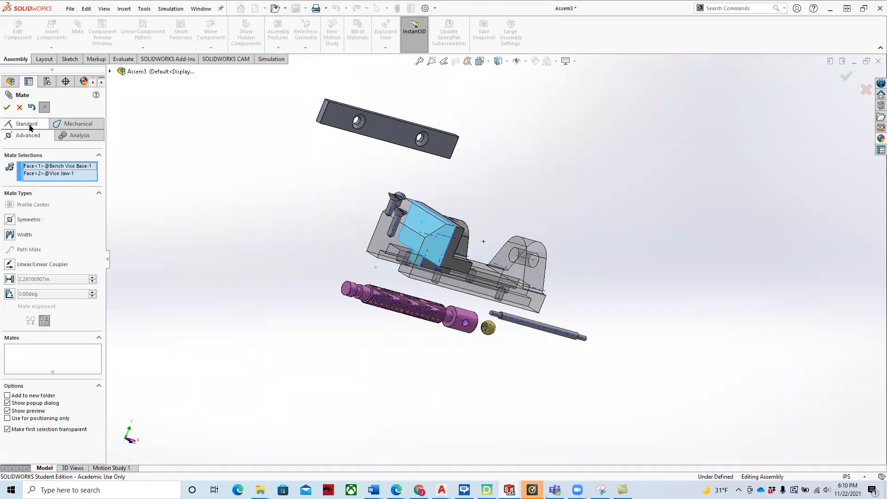
click(9, 279)
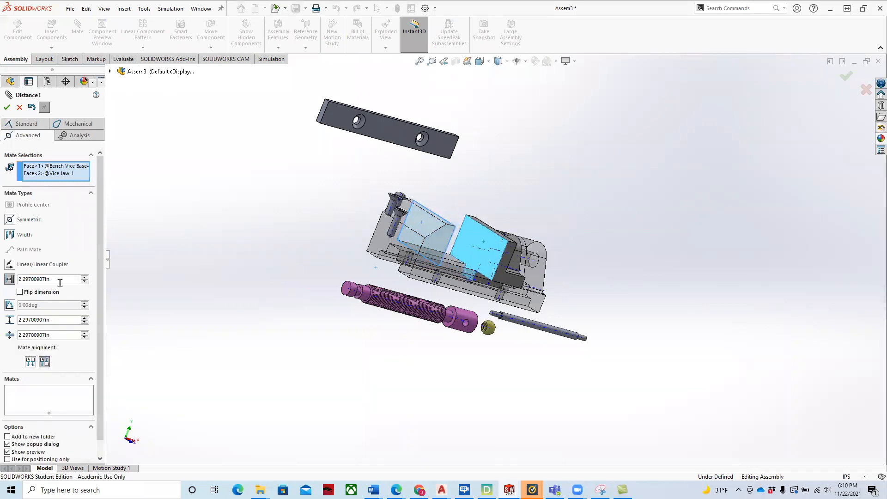
drag(60, 282, 13, 280)
text(2)
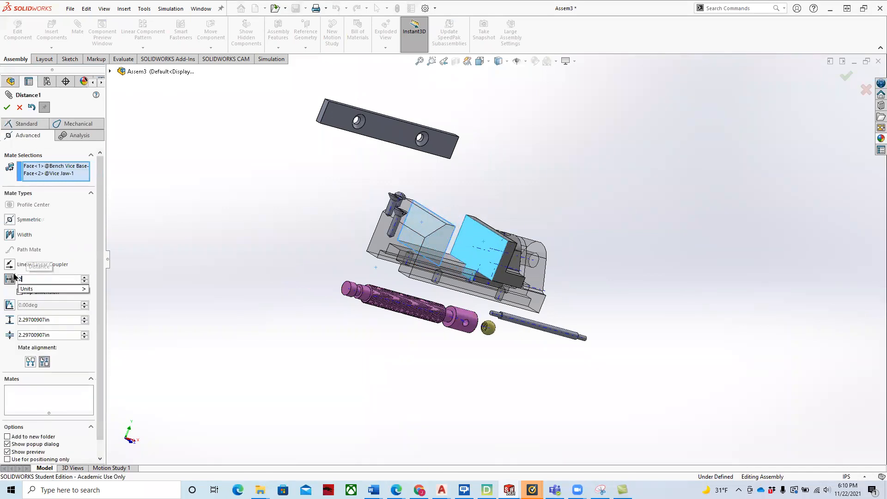
text(.5)
key(Return)
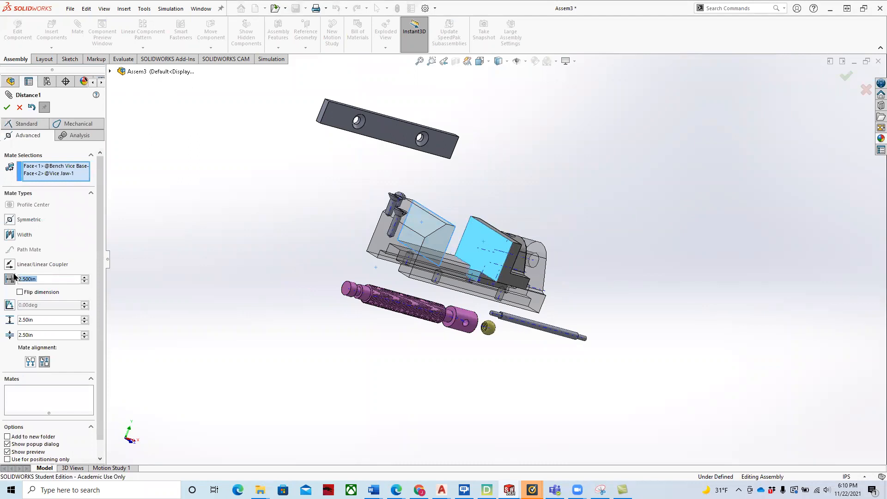
Set the distance mate's minimum value to 0 in and apply it as a limit mate.
click(39, 336)
drag(39, 336, 16, 332)
text(0)
key(Return)
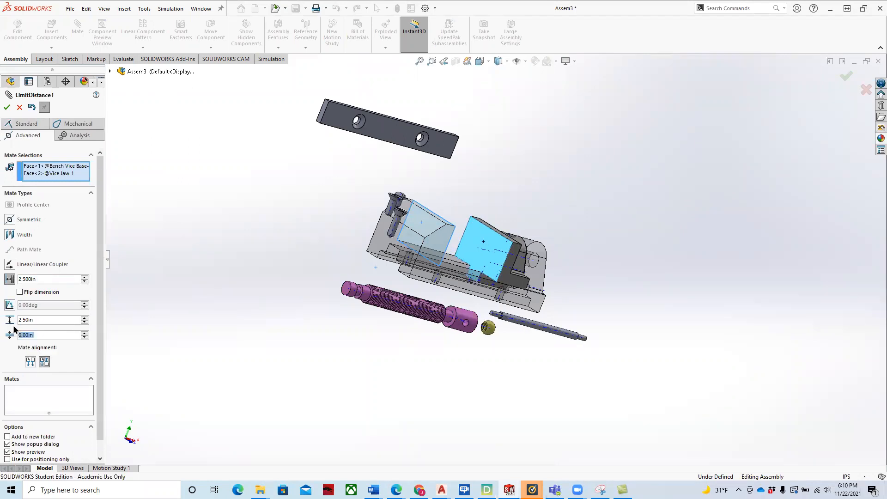
click(6, 108)
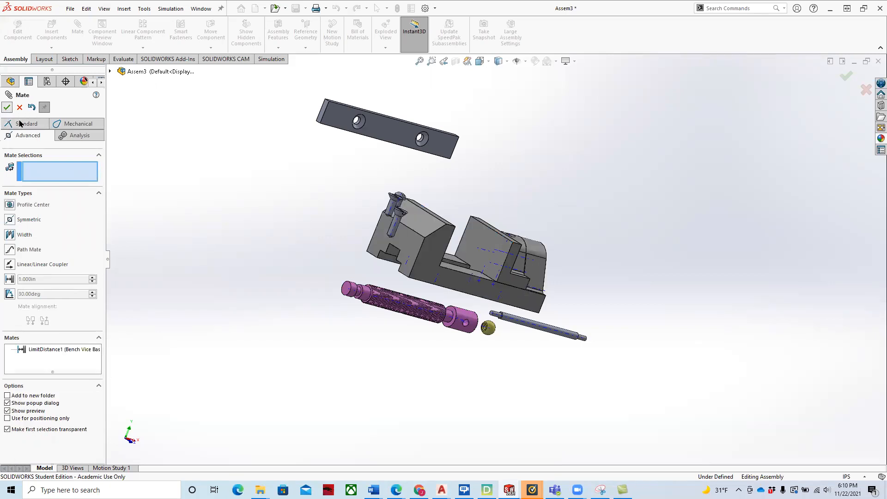
click(7, 107)
Slide the Vice Jaw along the base until it meets the fixed jaw.
middle_drag(600, 279, 570, 283)
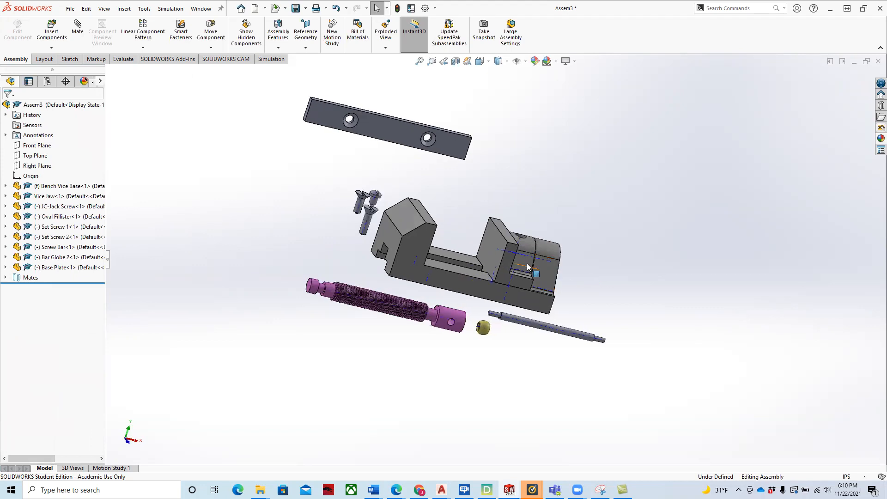
drag(520, 265, 453, 245)
key(Escape)
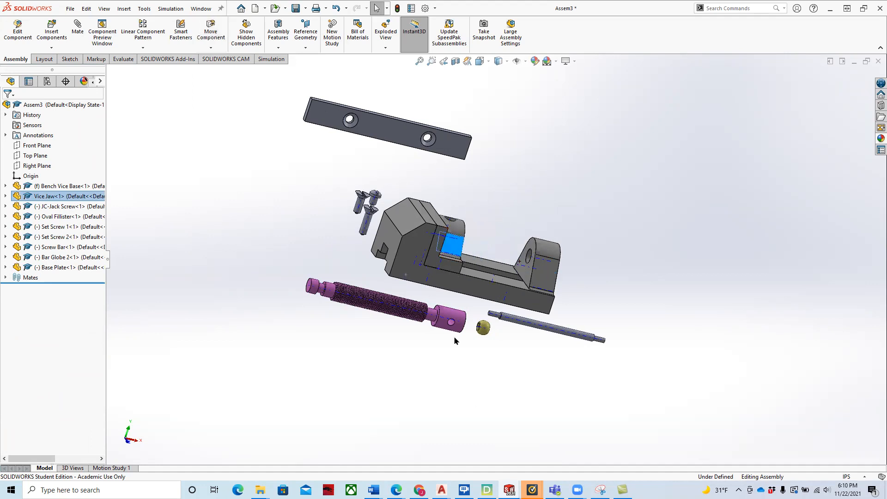
middle_drag(492, 322, 478, 261)
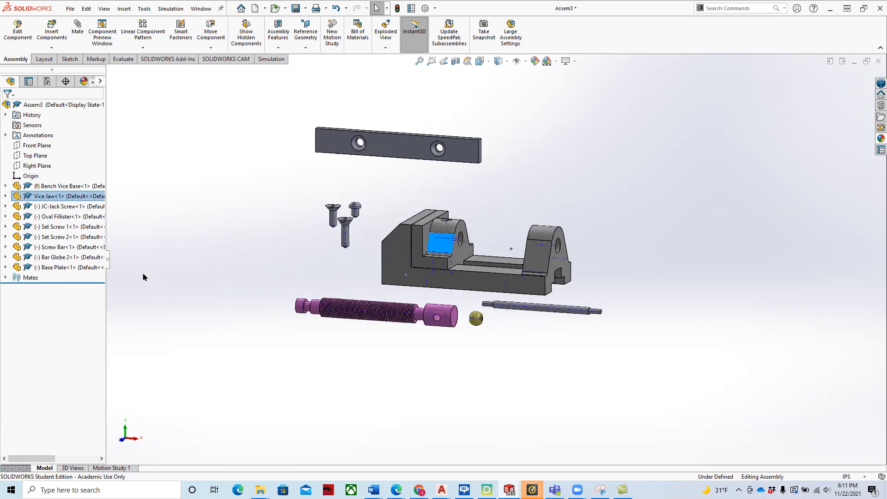
click(238, 224)
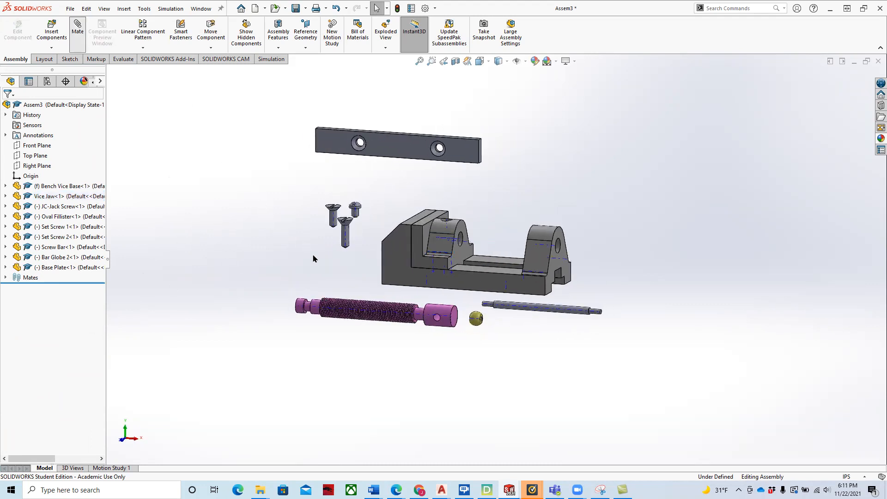
Add a concentric mate between the Jack Screw's cylindrical end and the bore in the Vice Jaw.
scroll(325, 272, down, 6)
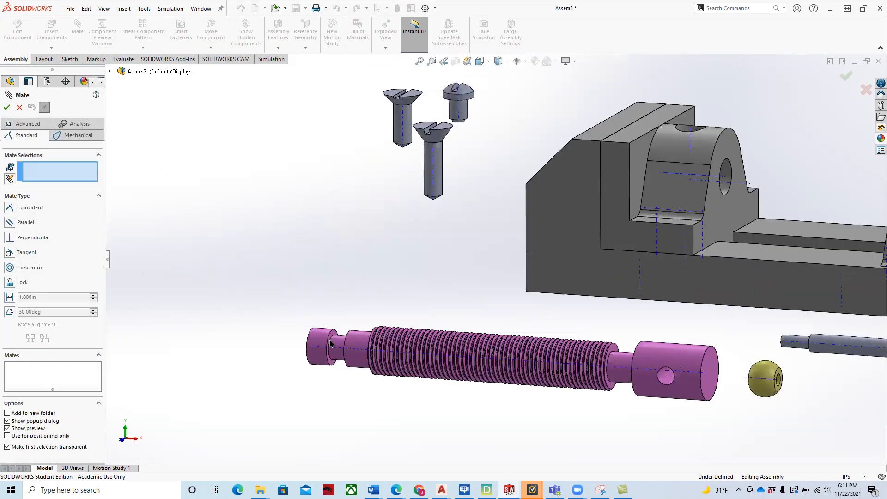
click(322, 340)
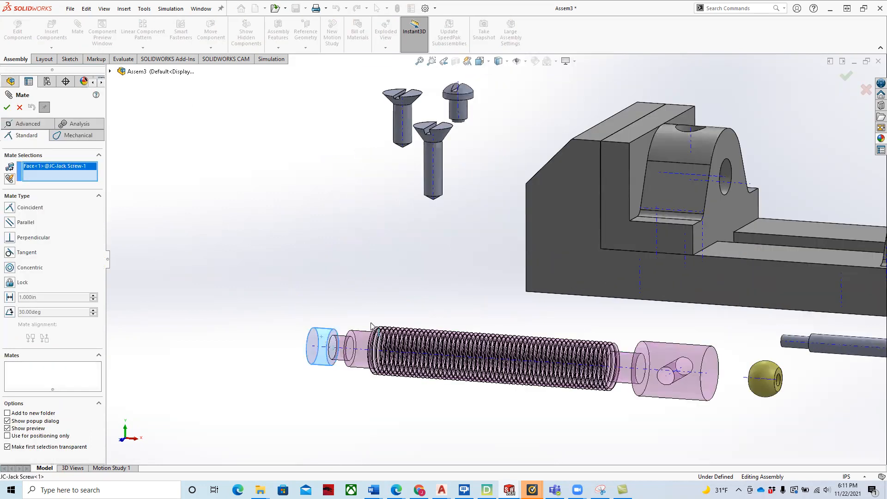
click(731, 179)
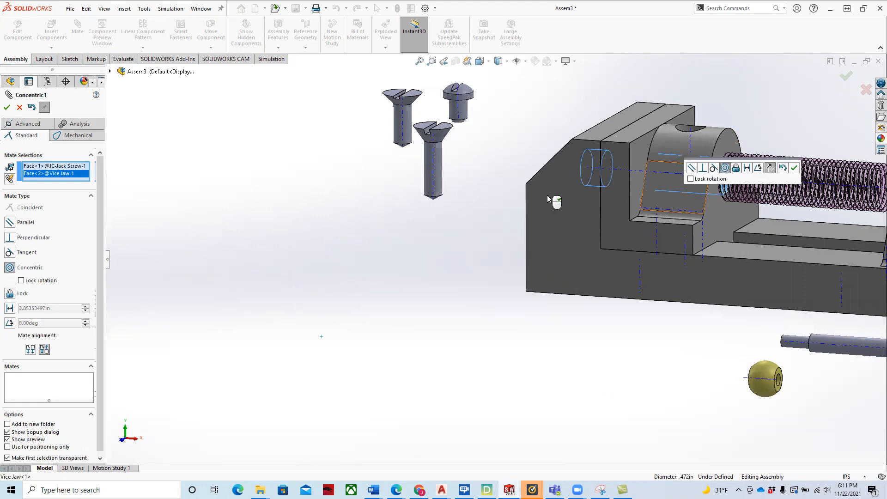
click(7, 108)
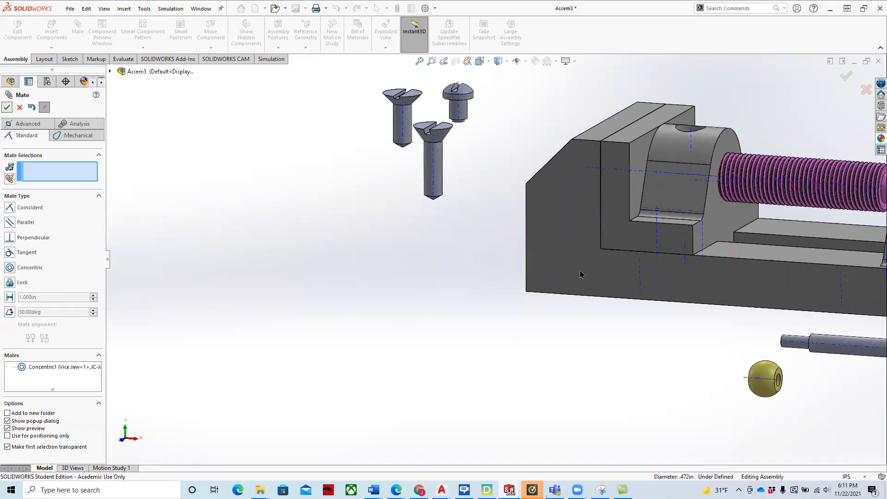
key(Escape)
Test the motion by sliding the Jack Screw and Vice Jaw along the base, ending with the jaw near the fixed jaw.
scroll(678, 251, up, 3)
drag(657, 214, 873, 252)
scroll(742, 273, up, 5)
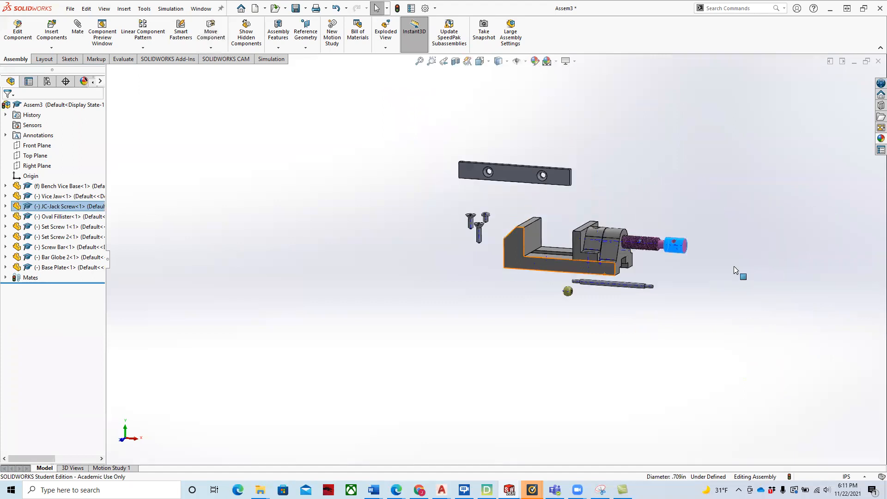
click(671, 257)
drag(646, 243, 624, 249)
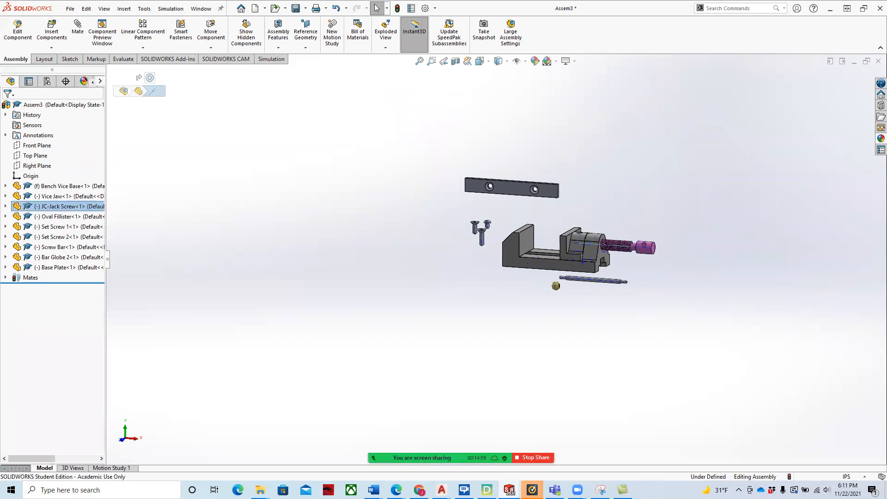
scroll(618, 221, up, 1)
scroll(618, 221, down, 5)
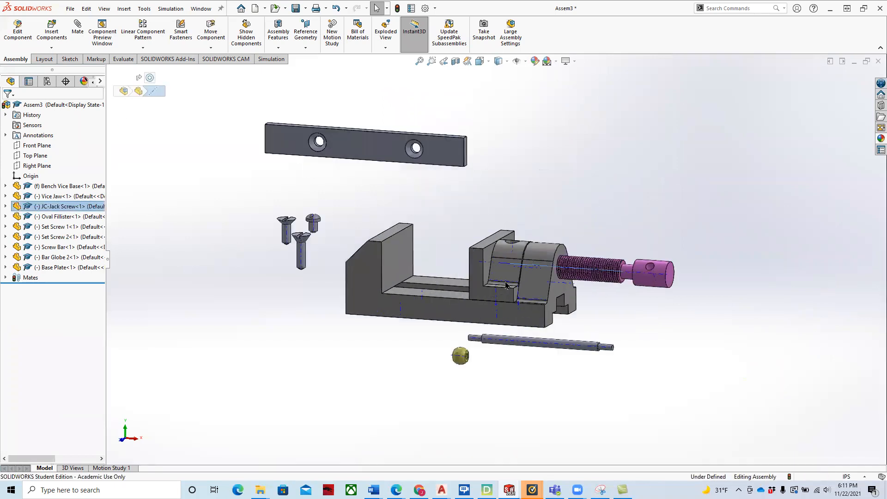
drag(485, 266, 410, 250)
key(Escape)
Try a coincident mate between the Vice Jaw's back face and the Jack Screw's flat end, and clear the mate selections.
scroll(480, 236, down, 9)
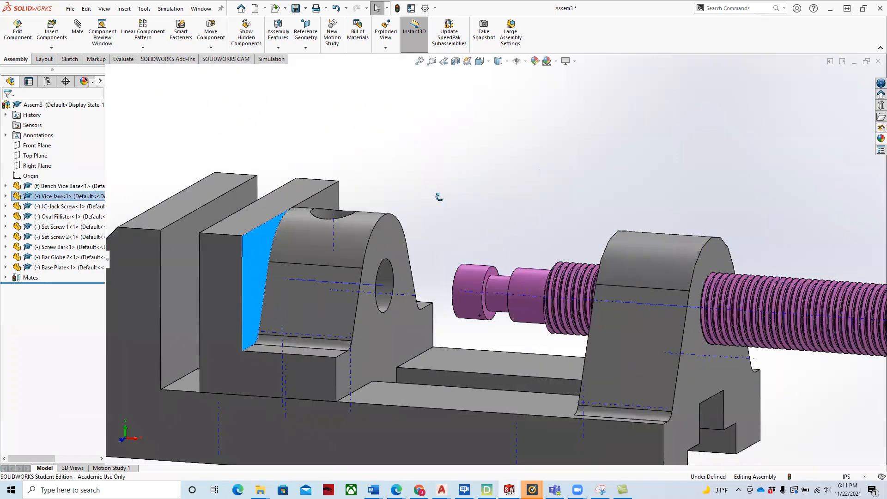
middle_drag(439, 196, 476, 204)
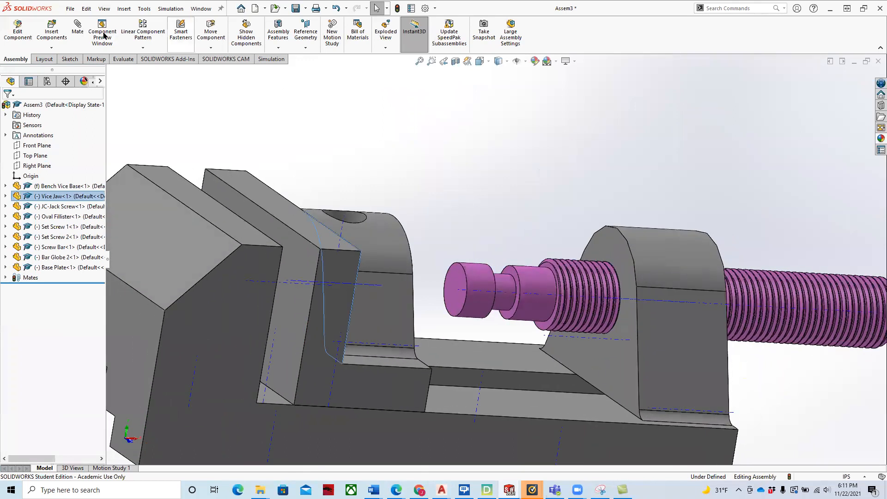
click(457, 283)
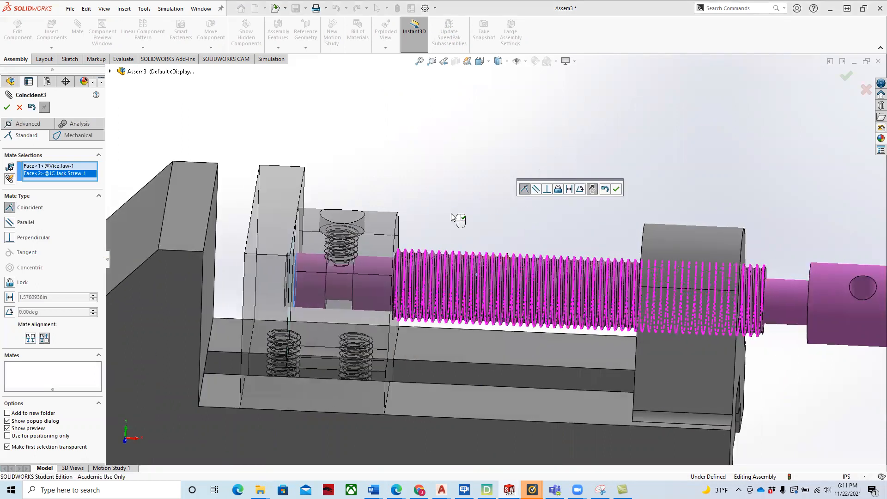
right_click(81, 171)
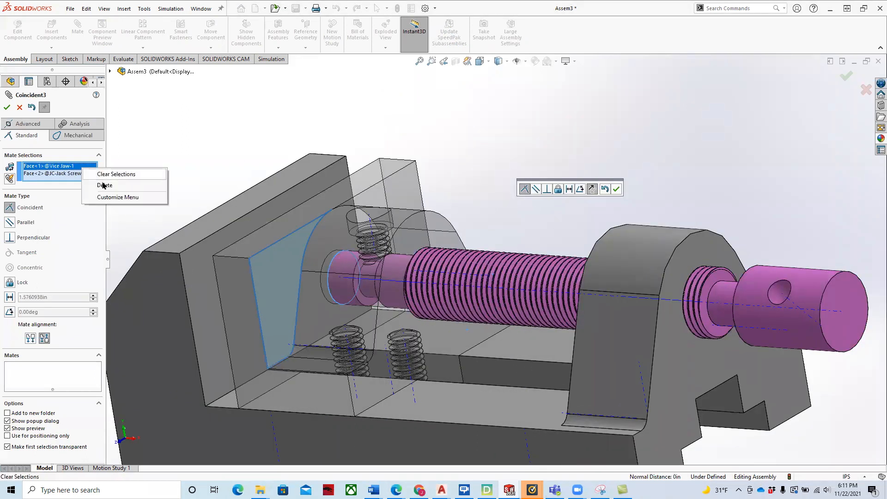
click(103, 175)
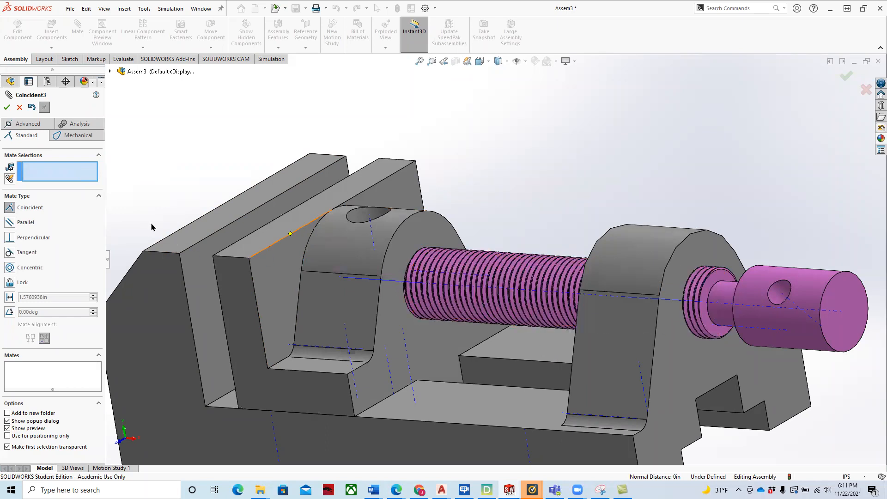
click(471, 300)
middle_drag(436, 172, 485, 174)
right_click(58, 175)
click(79, 182)
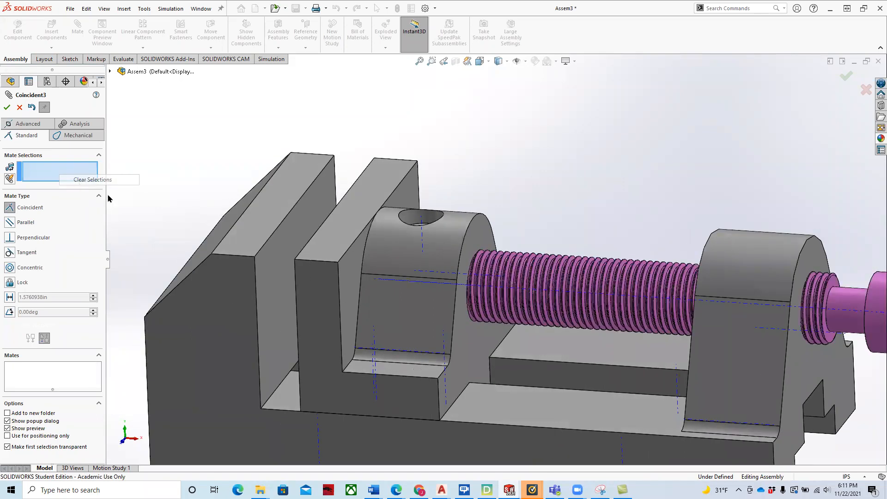
Slide the Vice Jaw to the fixed jaw and back to the screw support, and cancel the pending mate.
drag(335, 283, 300, 283)
key(f)
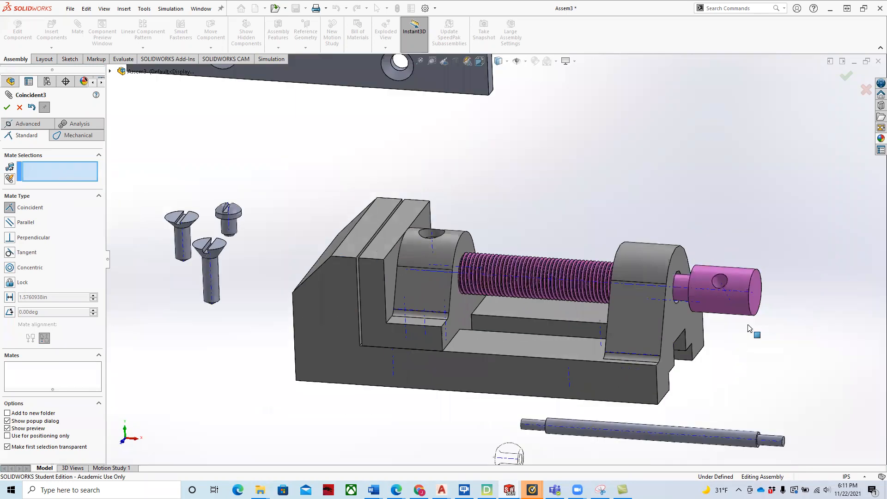
drag(665, 291, 876, 383)
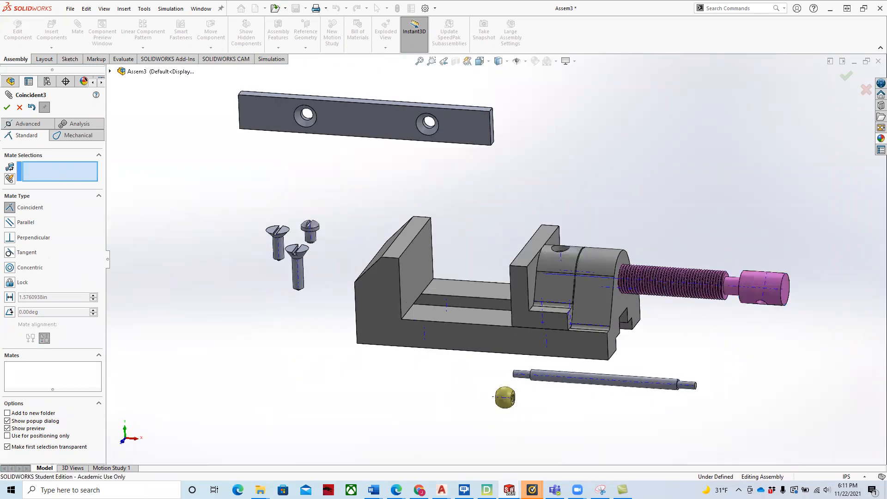
click(19, 107)
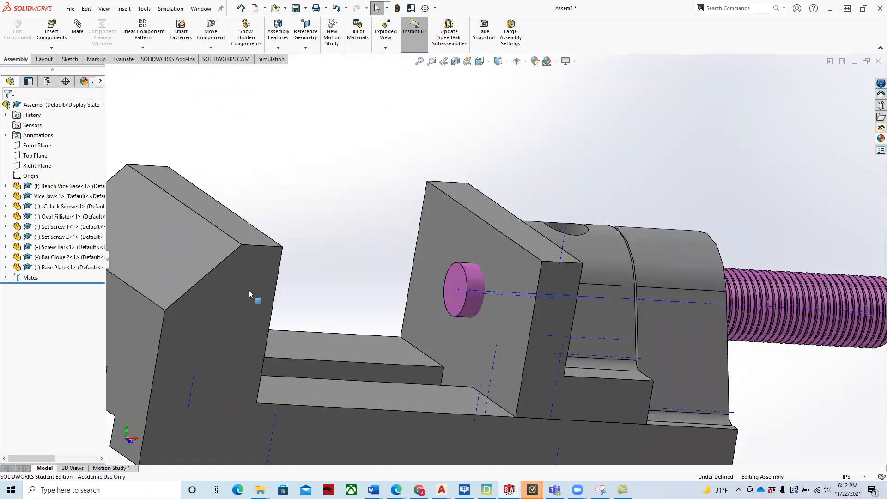
List the assembly's mates and slide the Vice Jaw back towards the fixed jaw, away from the Jack Screw's end.
click(5, 277)
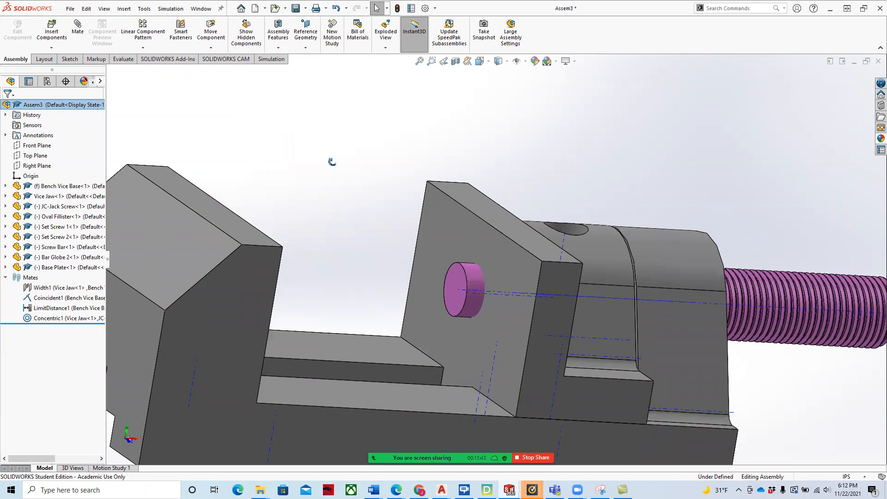
middle_drag(332, 157, 365, 227)
drag(414, 340, 132, 301)
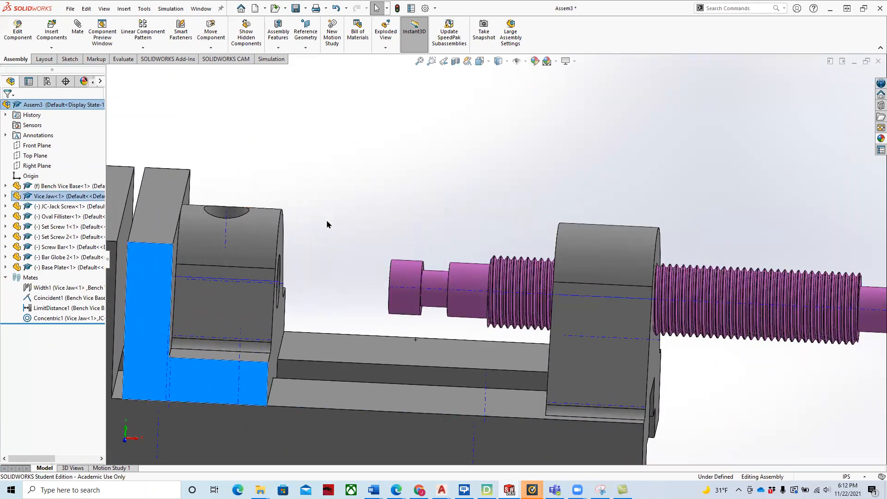
scroll(365, 206, down, 4)
scroll(471, 220, up, 4)
click(447, 251)
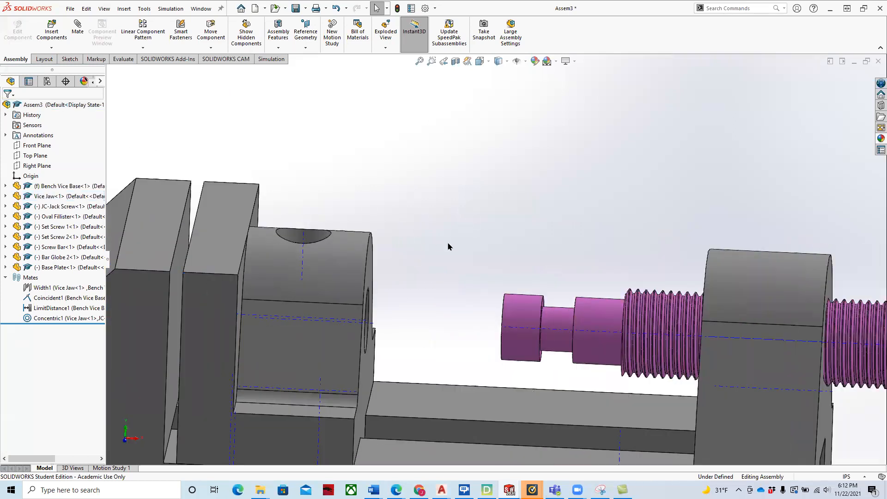
Try a coincident mate between the Jack Screw's flat end face and the circular edge inside the Vice Jaw's bore.
scroll(475, 231, down, 3)
middle_drag(475, 231, 480, 231)
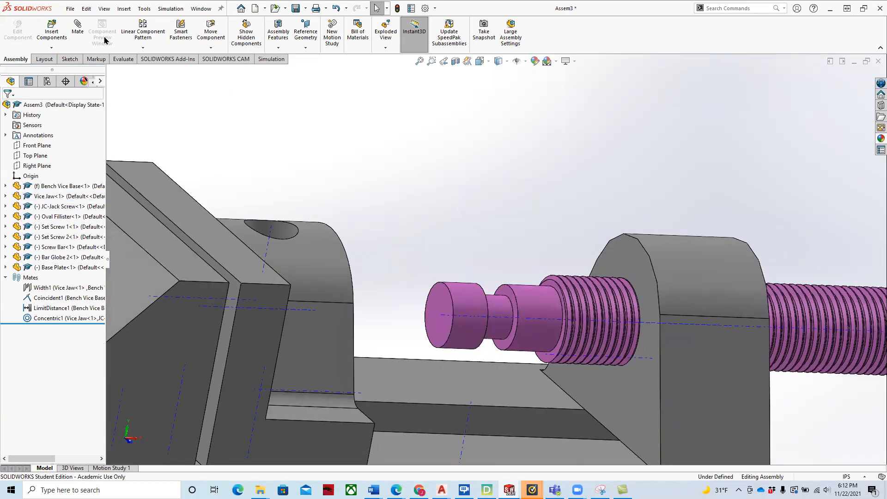
click(442, 302)
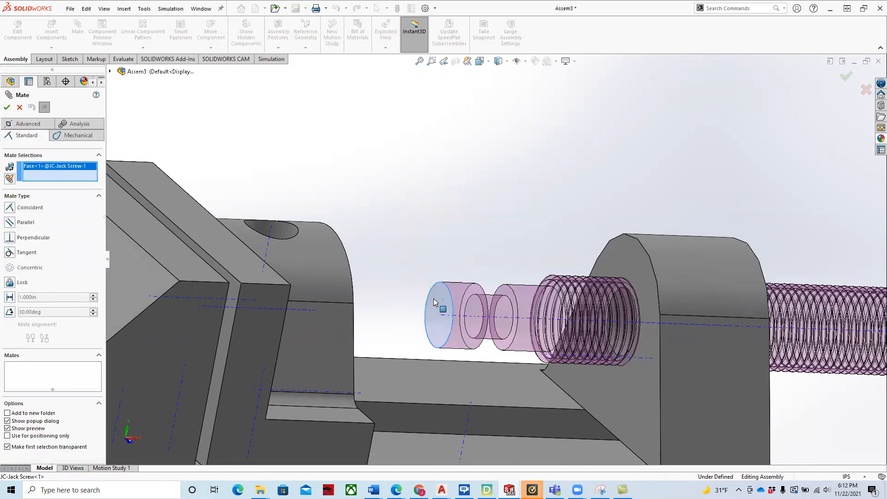
middle_drag(429, 192, 387, 301)
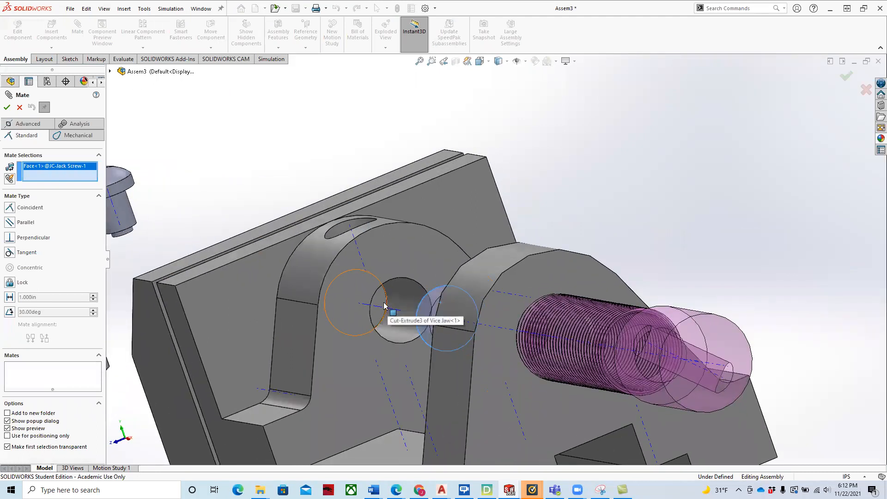
click(387, 305)
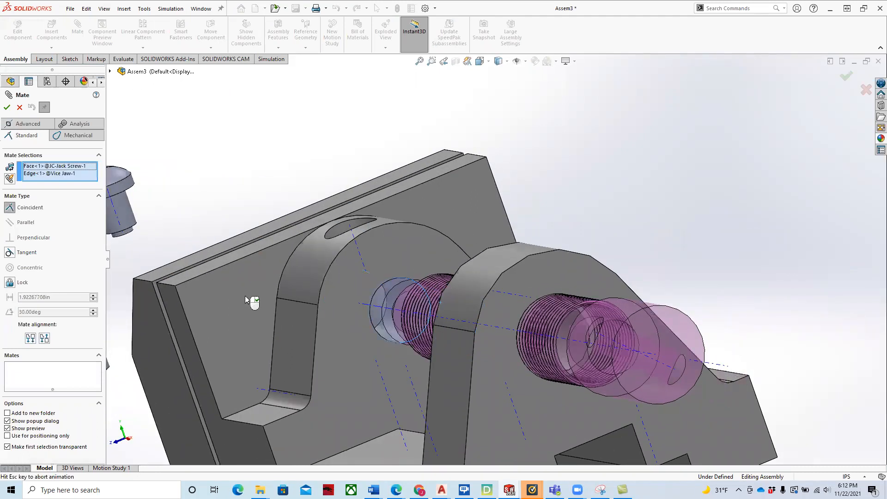
middle_drag(244, 156, 306, 124)
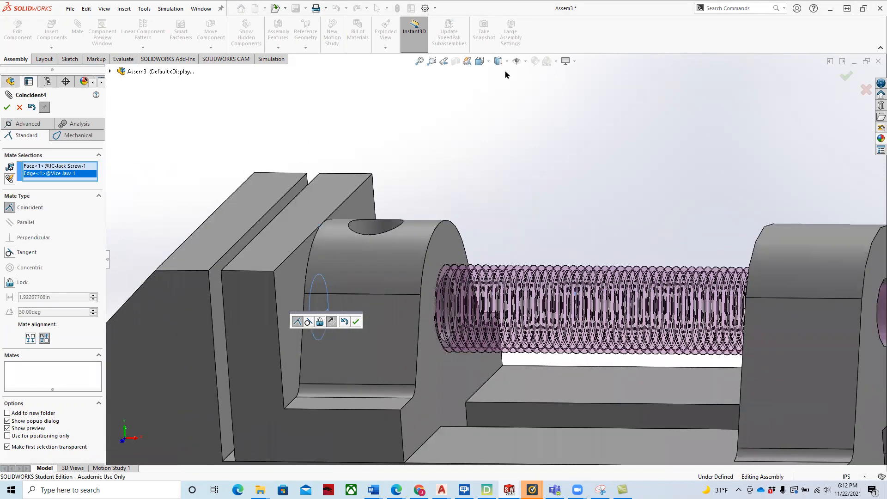
Set the display style to Hidden Lines Visible to inspect the Jack Screw's end inside the Vice Jaw.
click(507, 61)
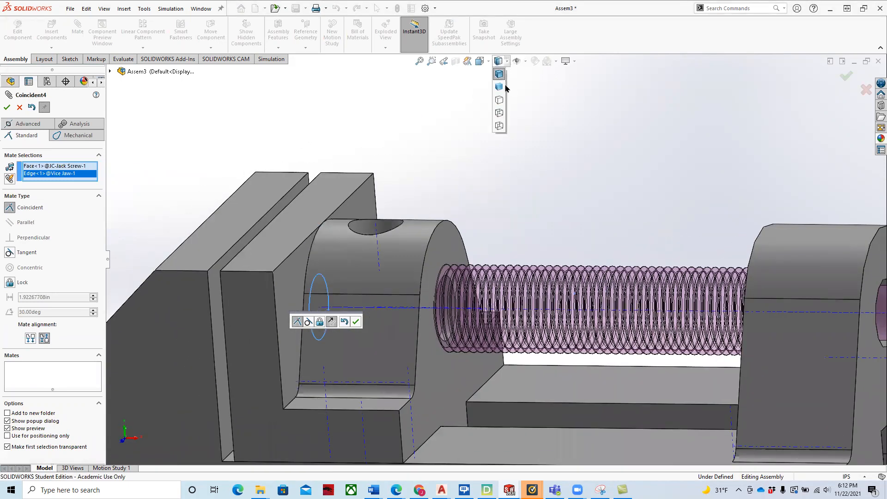
click(502, 115)
middle_drag(378, 158, 107, 261)
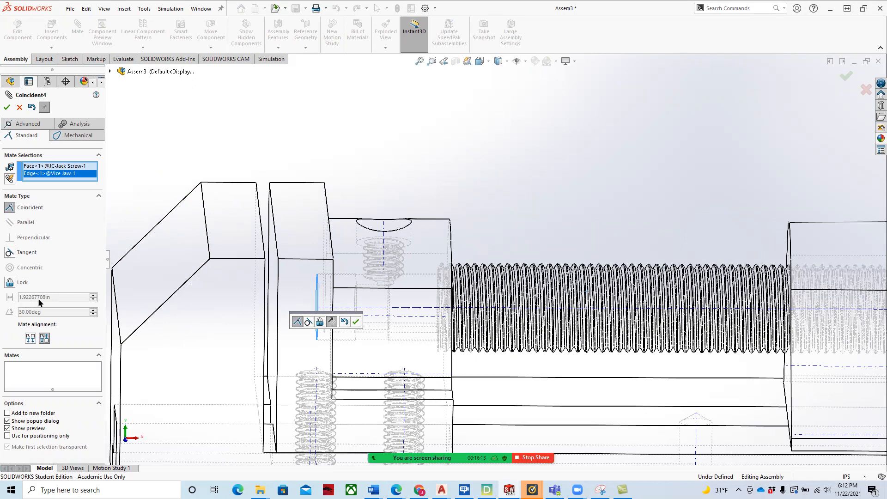
Review the advanced and standard mate types for the selected screw face and bore edge, and cancel the mate.
click(26, 124)
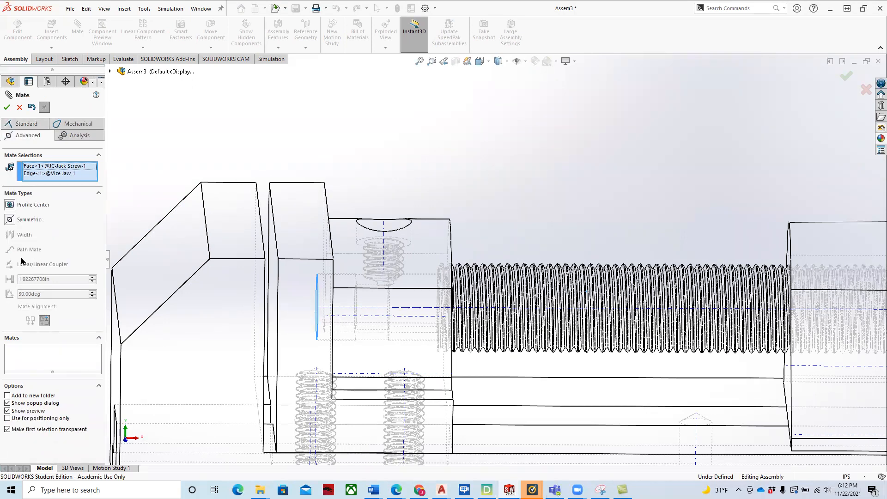
click(32, 124)
click(39, 124)
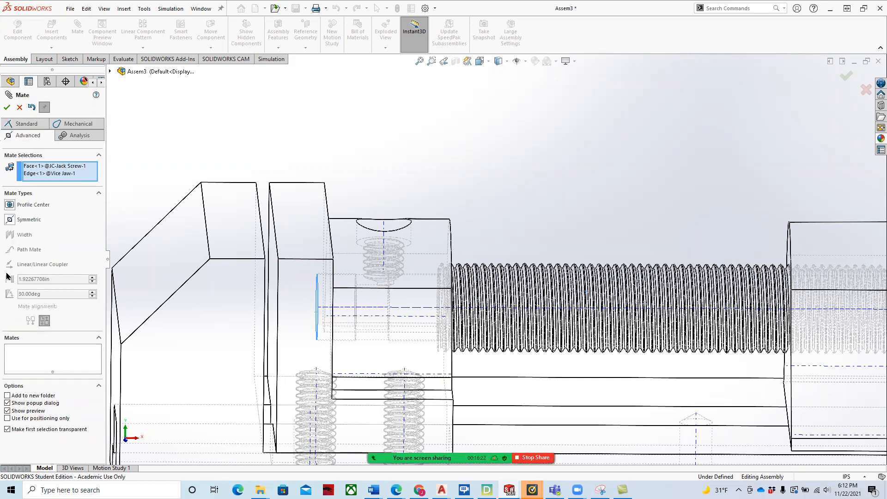
click(26, 125)
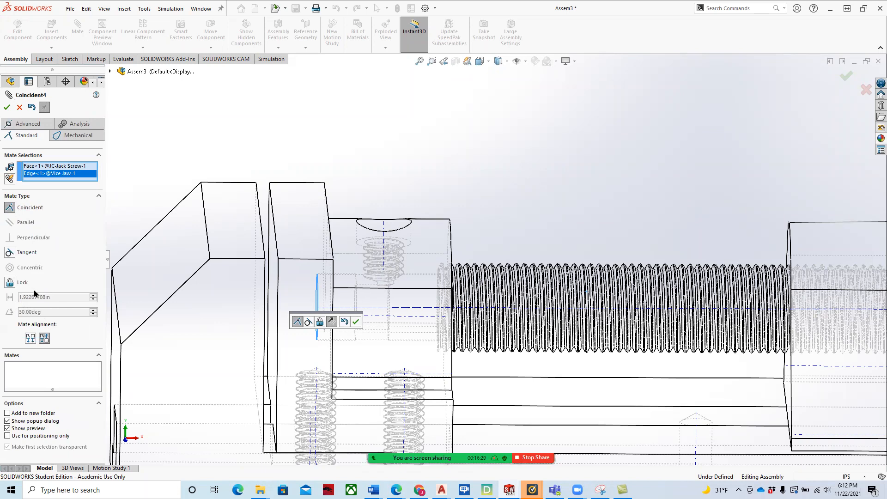
middle_drag(252, 291, 217, 283)
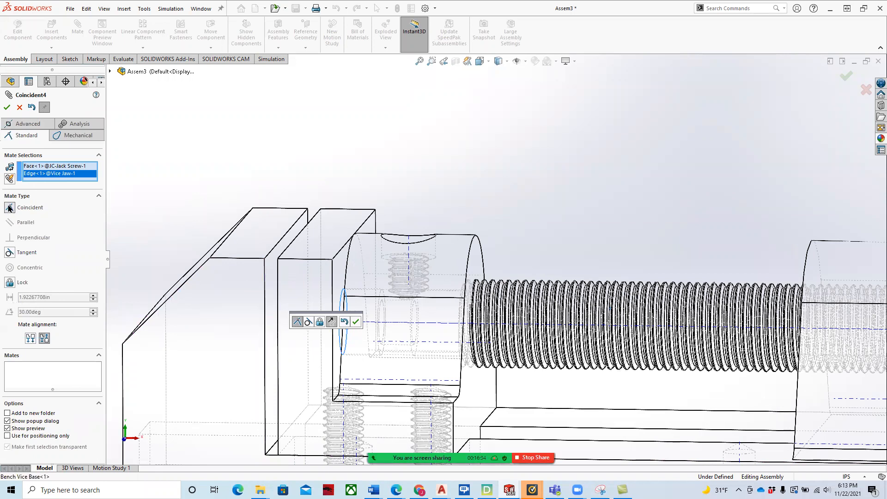
click(19, 108)
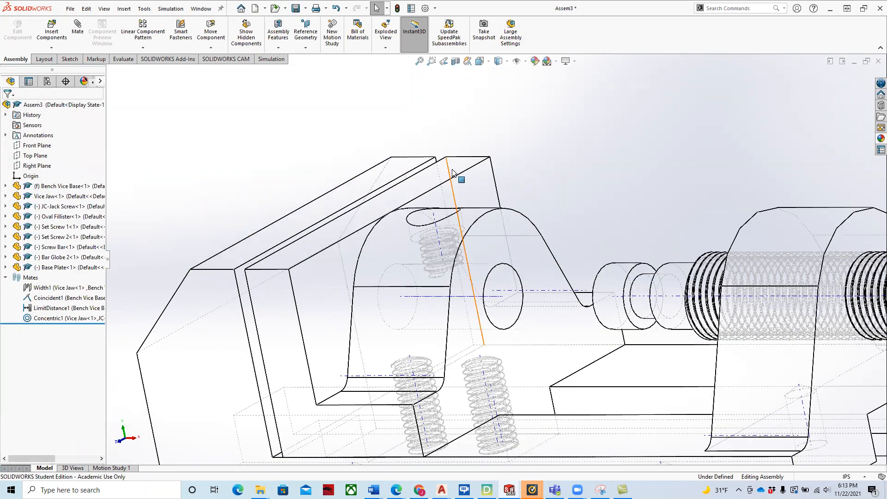
Add a coincident mate between the Jack Screw's end circular edge and the circular edge of the Vice Jaw's bore.
click(77, 29)
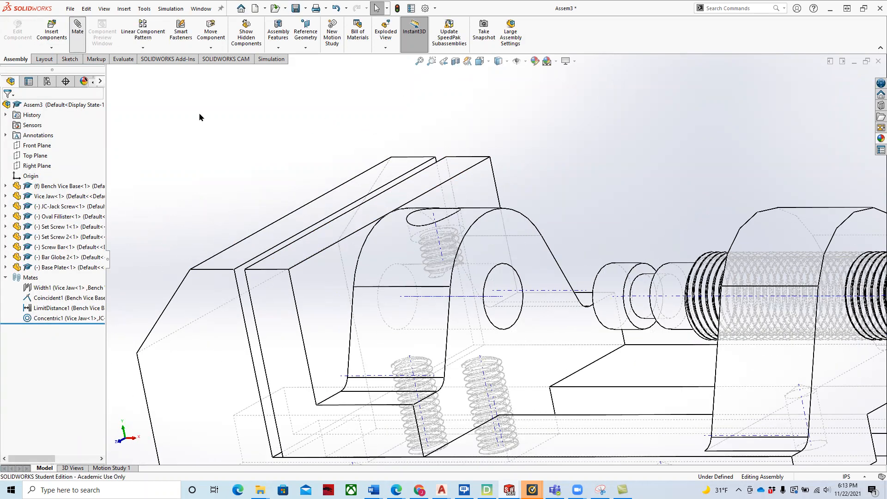
middle_drag(217, 121, 573, 295)
click(628, 277)
click(571, 301)
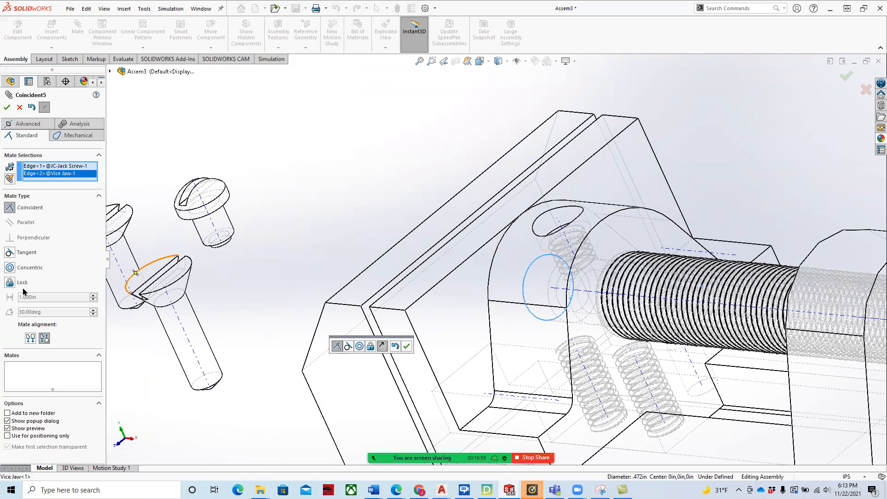
click(35, 122)
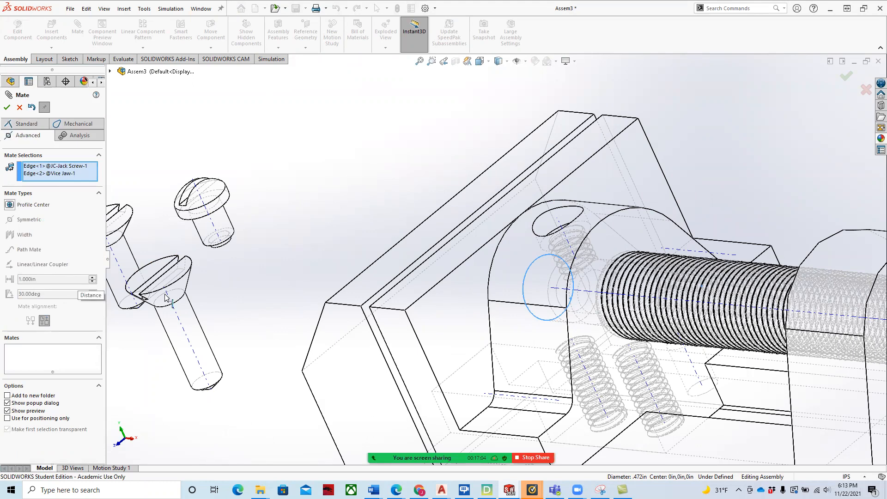
mouse_move(281, 148)
middle_down()
mouse_move(297, 160)
mouse_move(276, 163)
mouse_move(289, 148)
mouse_move(279, 145)
mouse_move(273, 153)
middle_up()
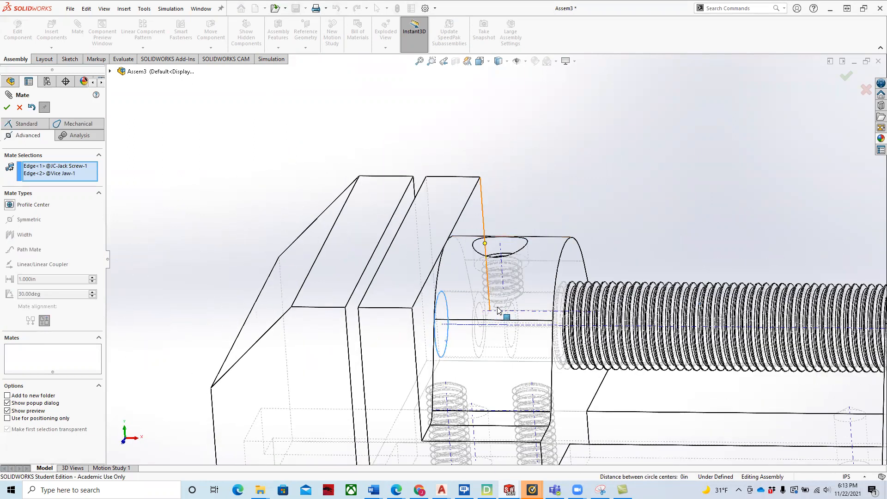
click(8, 108)
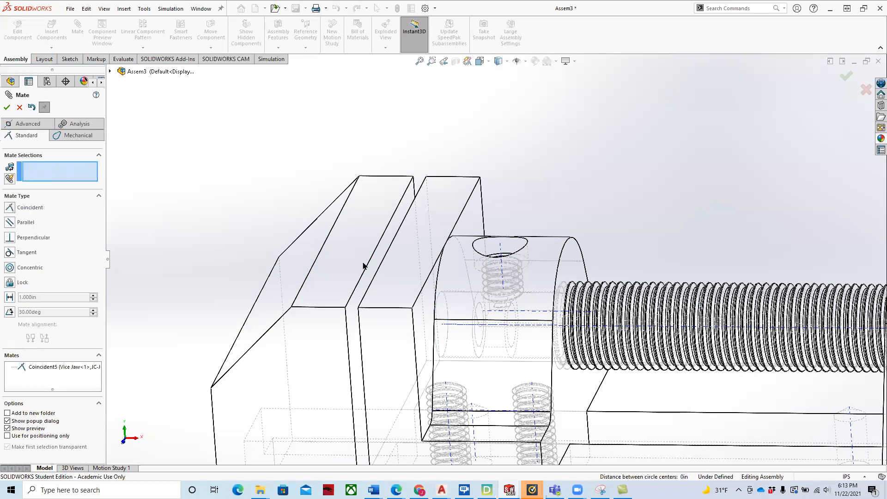
Set the display style to Shaded With Edges, inspect the seated Jack Screw, and finish mating.
click(506, 61)
click(500, 78)
scroll(588, 194, up, 5)
mouse_move(587, 194)
middle_down()
mouse_move(572, 188)
mouse_move(517, 234)
mouse_move(603, 199)
mouse_move(586, 160)
mouse_move(461, 251)
middle_up()
mouse_move(493, 281)
mouse_down()
mouse_move(645, 350)
mouse_move(488, 279)
mouse_up()
middle_drag(570, 265, 689, 369)
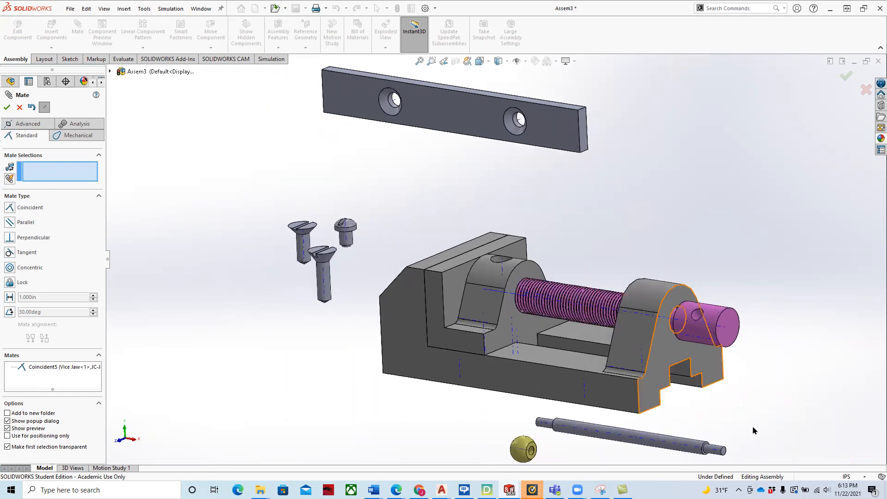
scroll(601, 369, up, 4)
scroll(525, 366, down, 6)
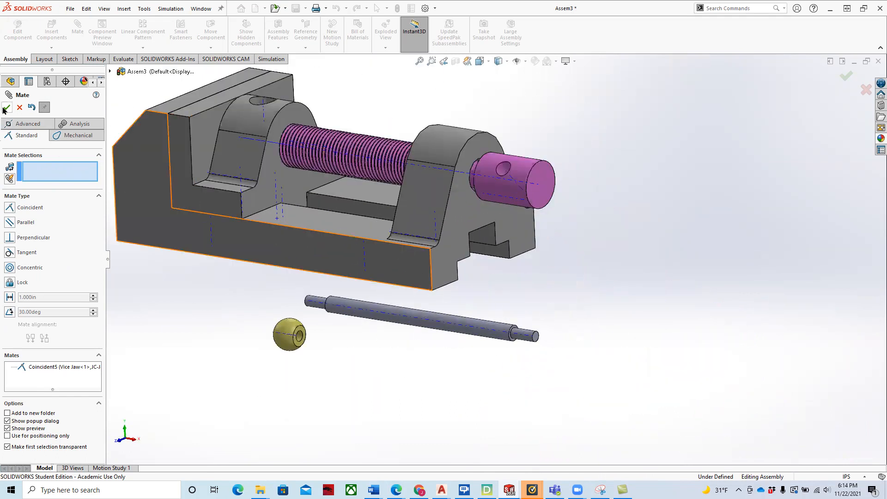
key(Escape)
Add a coincident mate between the Screw Bar's axis and the axis of the cross hole in the Jack Screw's head.
click(79, 29)
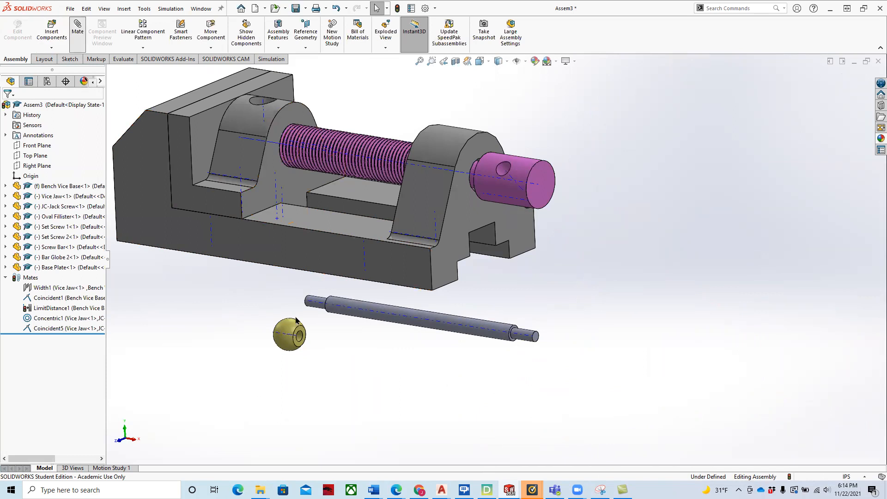
click(469, 327)
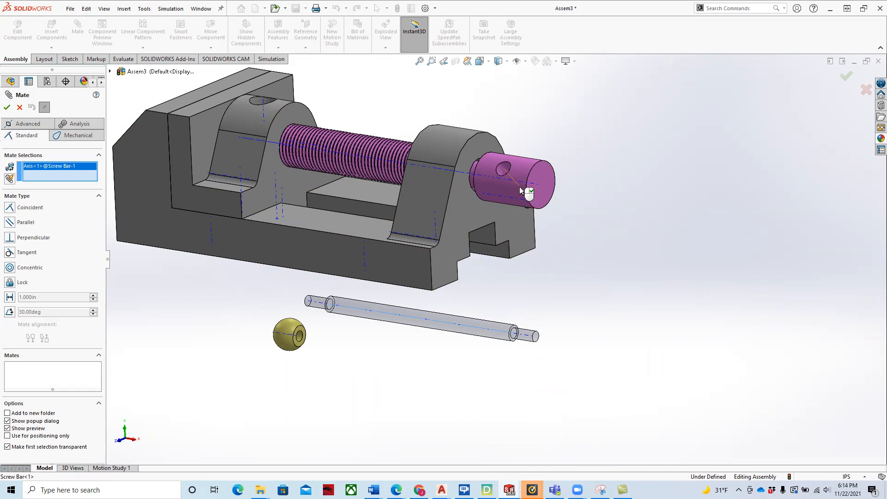
click(520, 190)
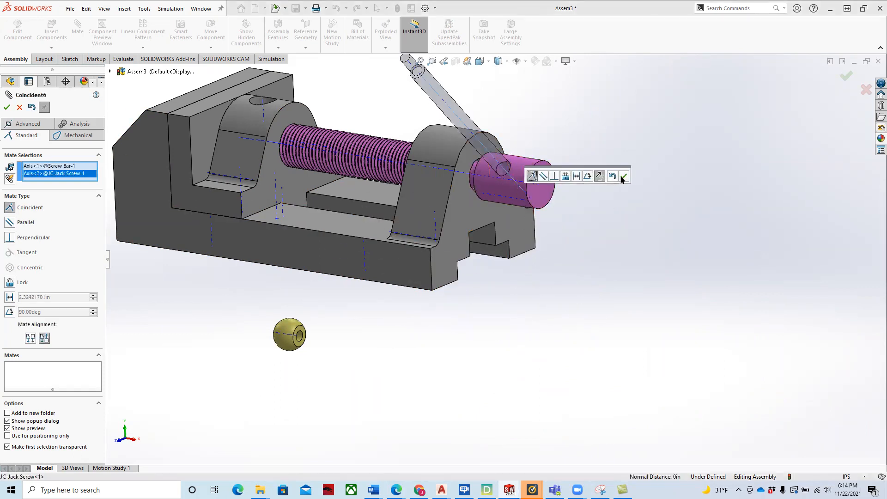
click(623, 177)
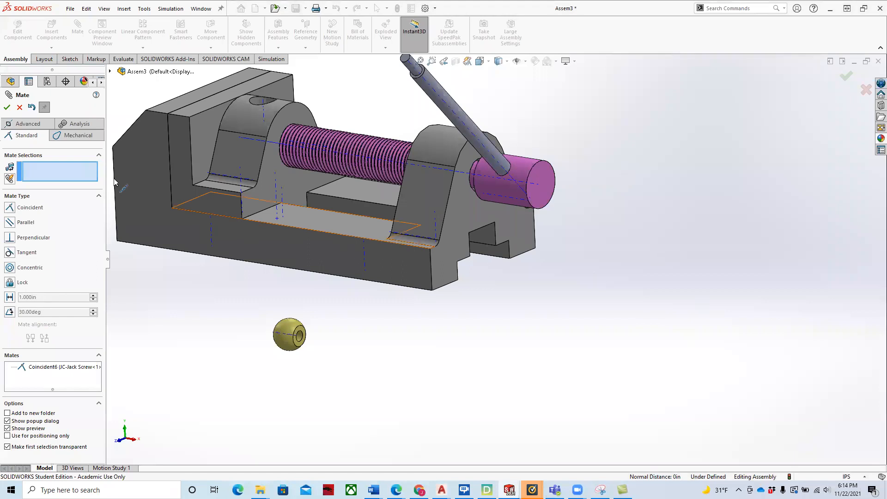
click(8, 109)
Slide the Screw Bar through the Jack Screw's cross hole until it extends on both sides of the head.
middle_drag(652, 268, 373, 81)
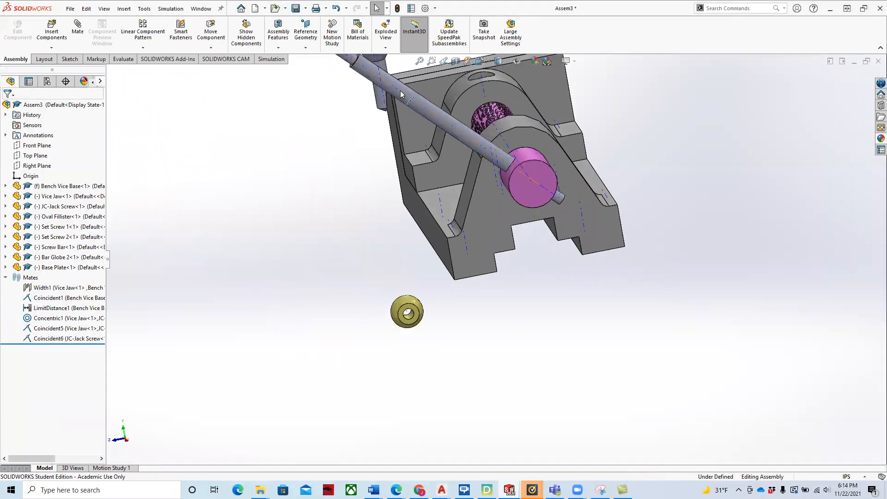
click(481, 152)
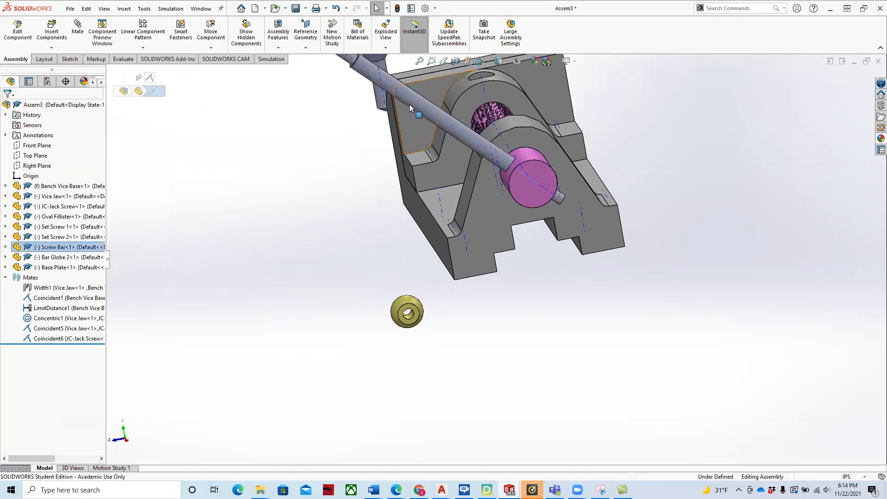
drag(455, 137, 474, 203)
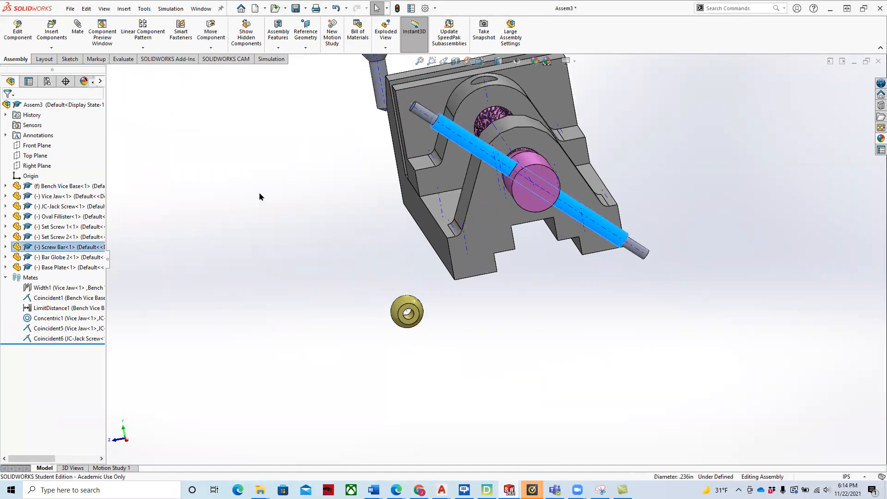
click(312, 212)
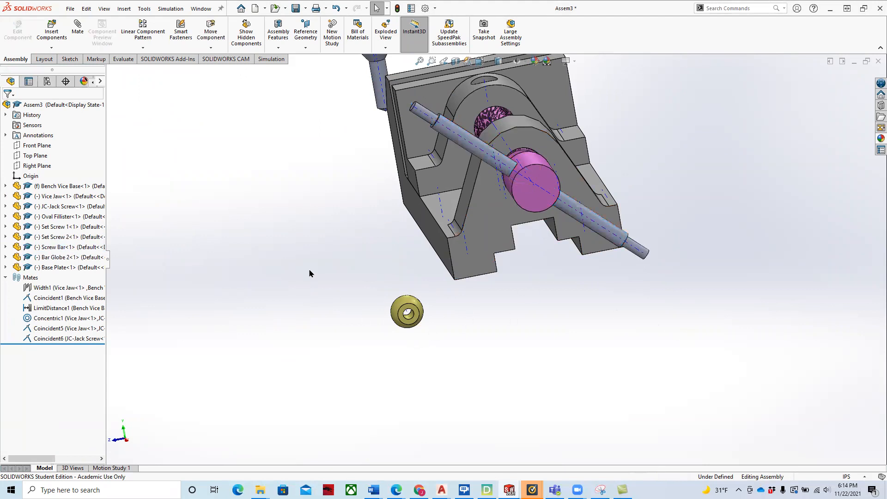
Create a second instance of Bar Globe 2 beside the original, in front of the vice base.
middle_drag(327, 232, 431, 301)
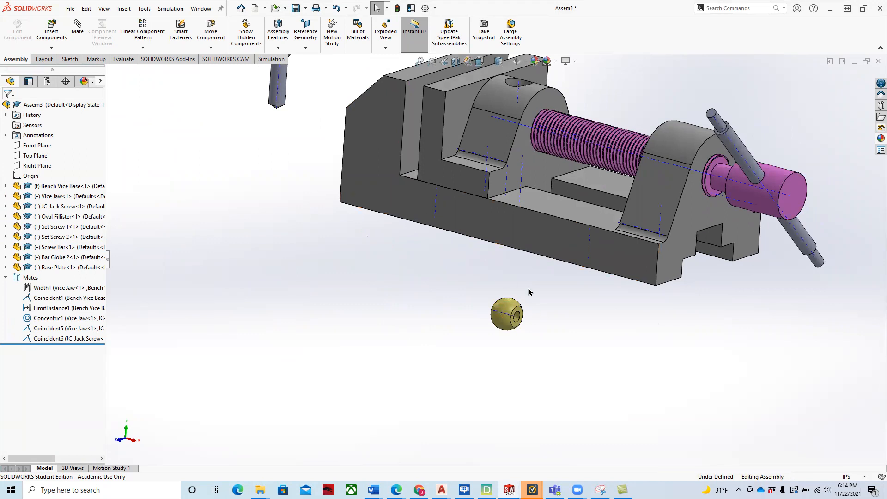
ctrl+drag(513, 313, 607, 332)
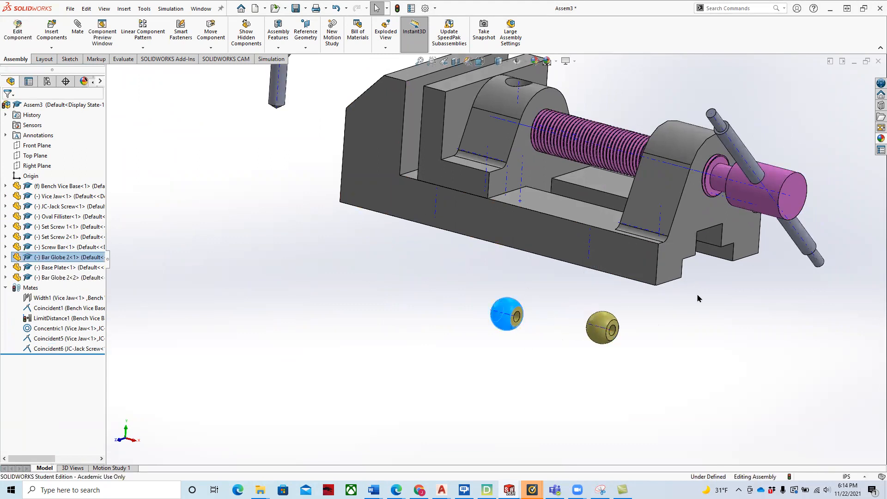
click(562, 303)
Add a concentric mate between the second Bar Globe's bore and the thin cylindrical end of the Screw Bar.
middle_drag(544, 254, 591, 323)
scroll(593, 326, down, 4)
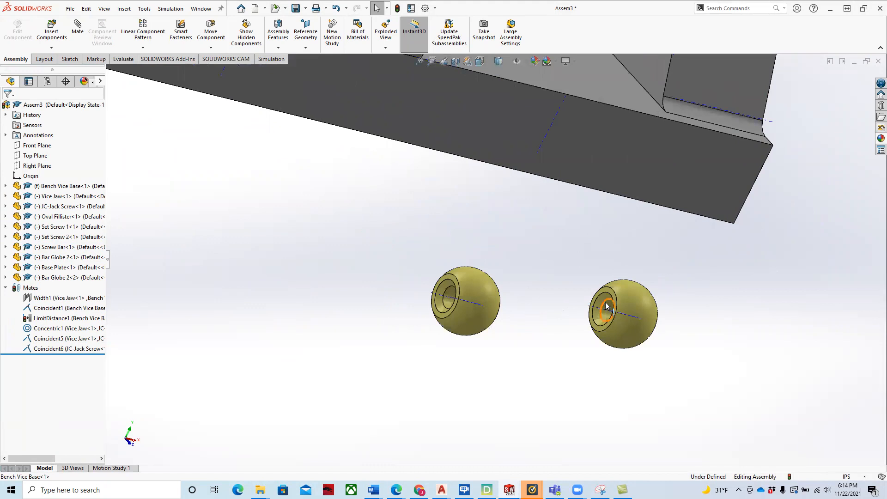
click(607, 306)
scroll(785, 213, up, 5)
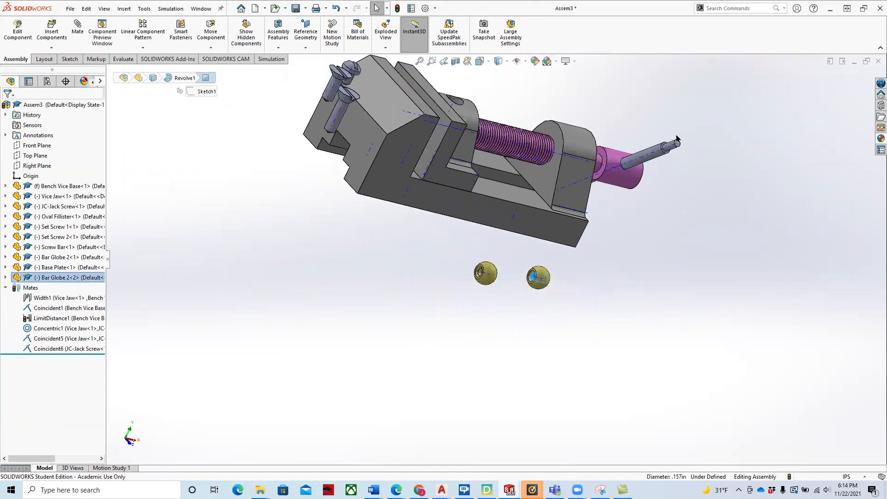
click(672, 153)
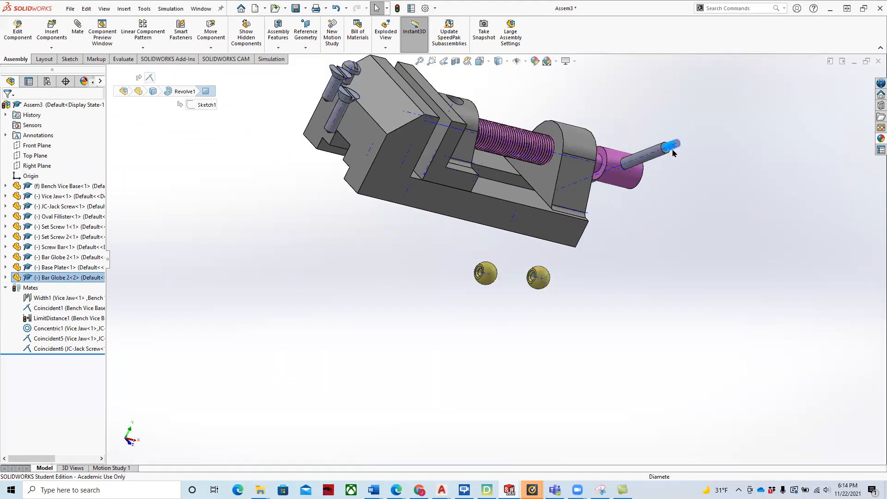
click(78, 26)
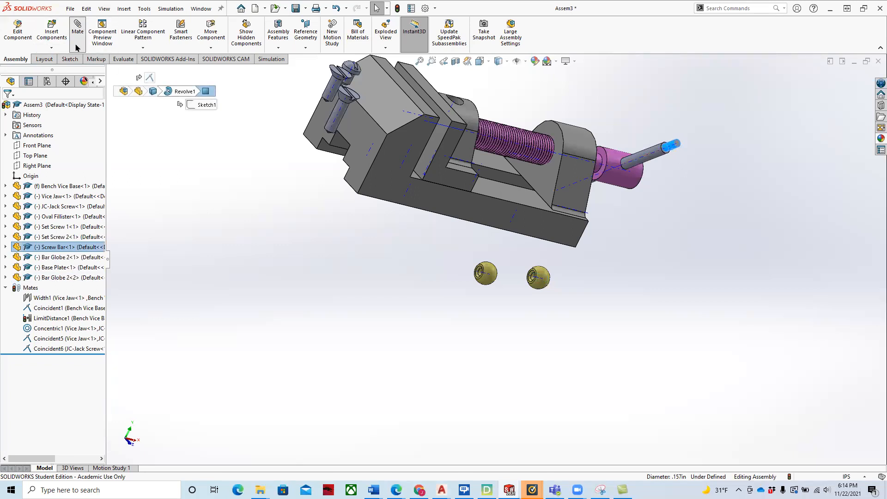
scroll(535, 281, down, 5)
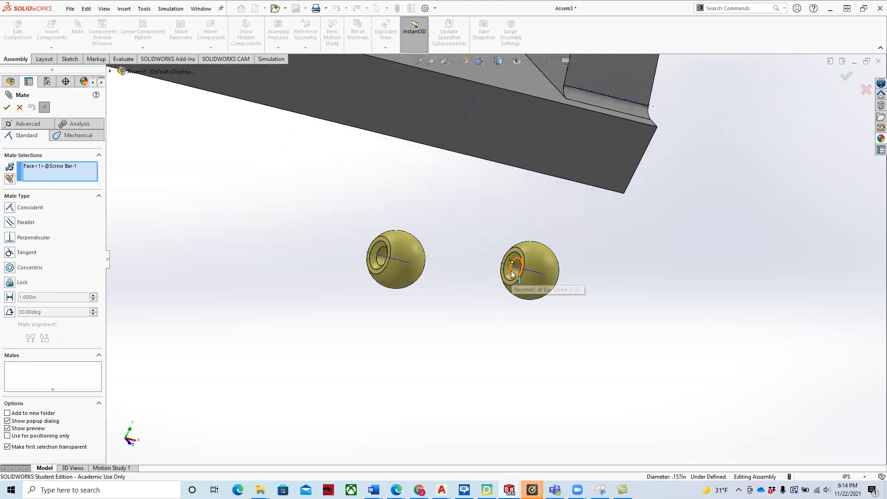
click(511, 273)
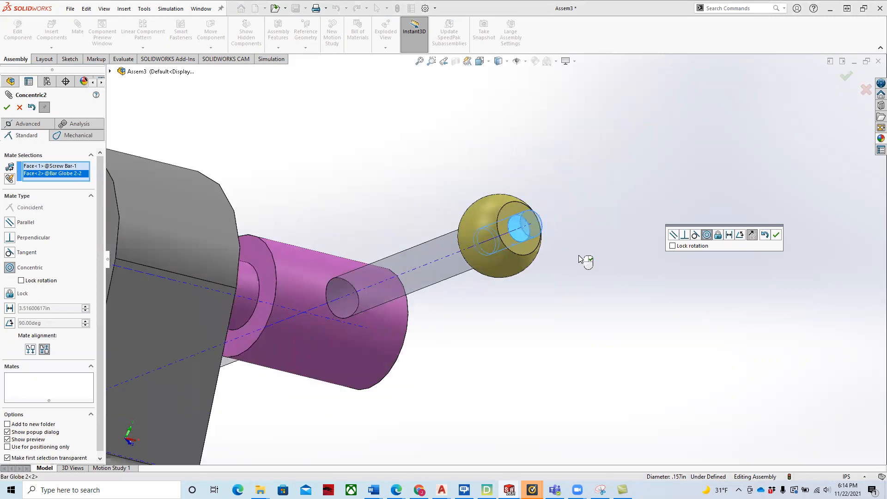
click(776, 235)
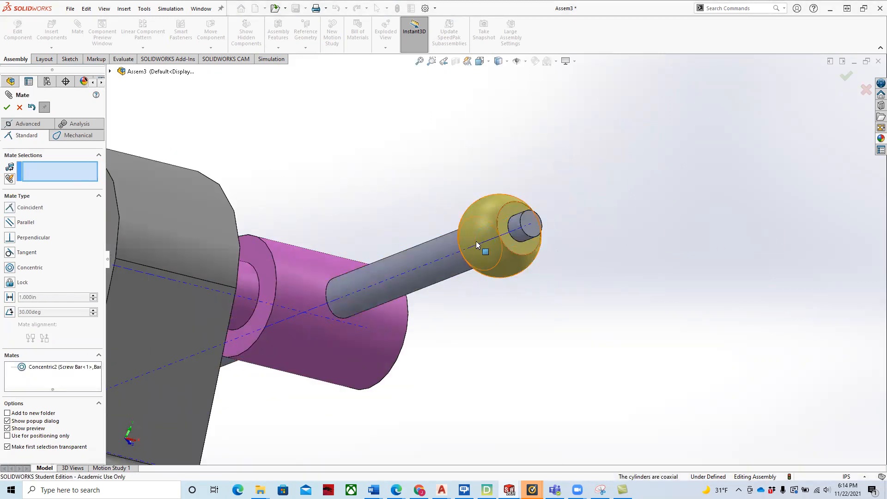
Add a coincident mate between the second Bar Globe's flat ring face and the shoulder face of the Screw Bar.
drag(491, 254, 421, 165)
middle_drag(391, 180, 138, 199)
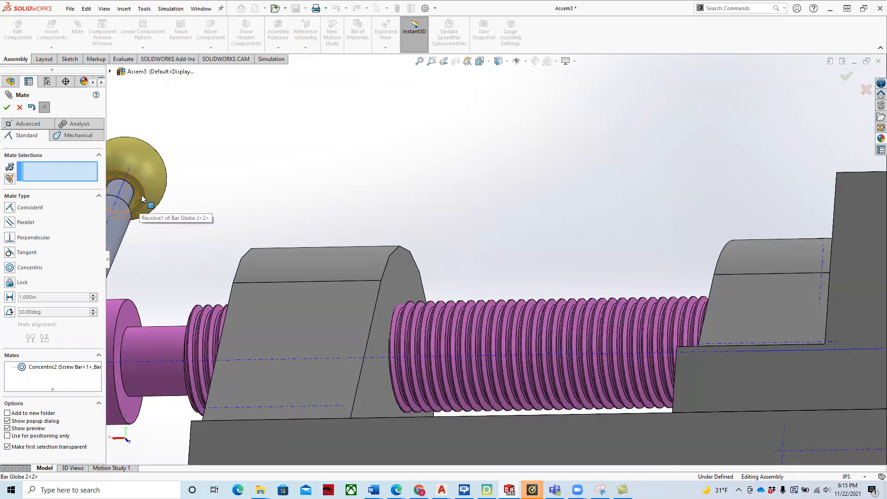
click(142, 195)
mouse_move(382, 154)
middle_down()
mouse_move(546, 134)
mouse_move(515, 195)
mouse_move(685, 101)
mouse_move(608, 148)
middle_up()
scroll(711, 86, up, 6)
scroll(693, 52, up, 2)
scroll(530, 208, down, 10)
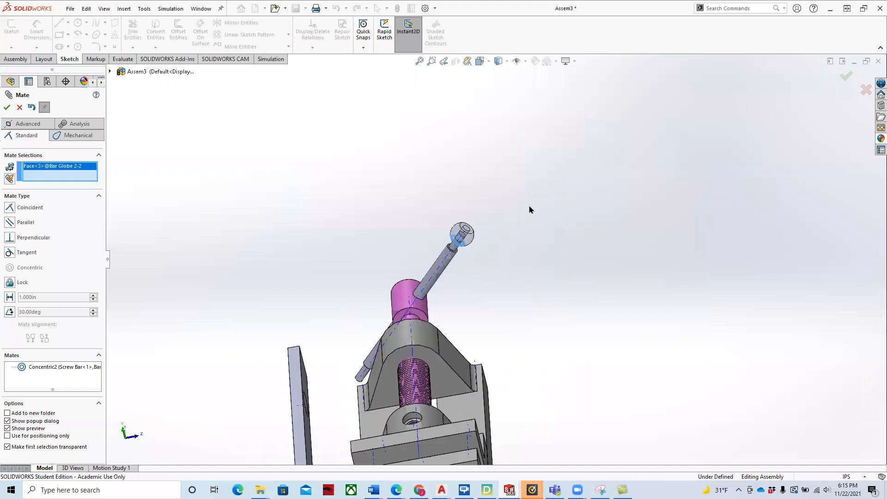
middle_drag(538, 316, 465, 287)
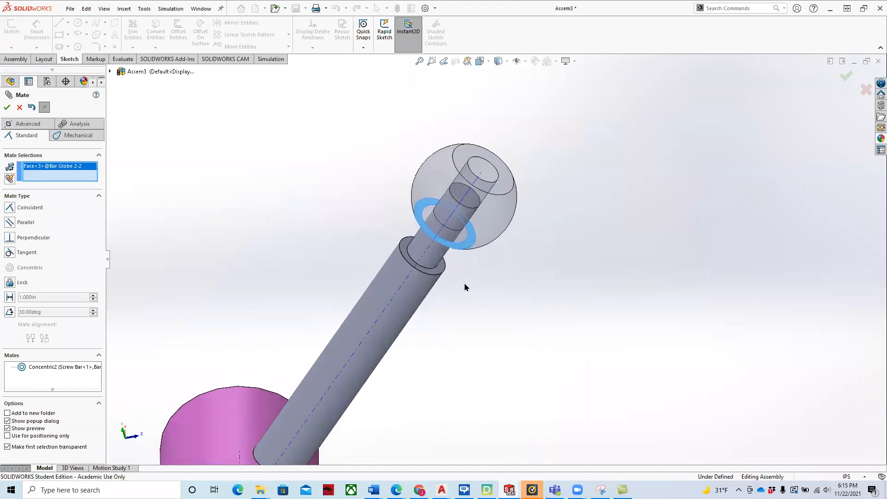
click(442, 271)
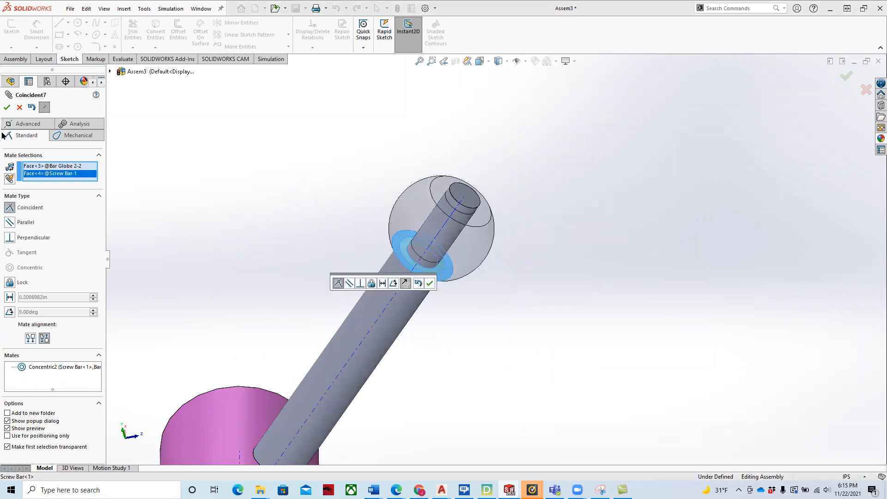
click(7, 108)
Add a concentric mate between the original Bar Globe's bore and the Screw Bar's free thin end, with the mate alignment flipped.
scroll(428, 244, up, 5)
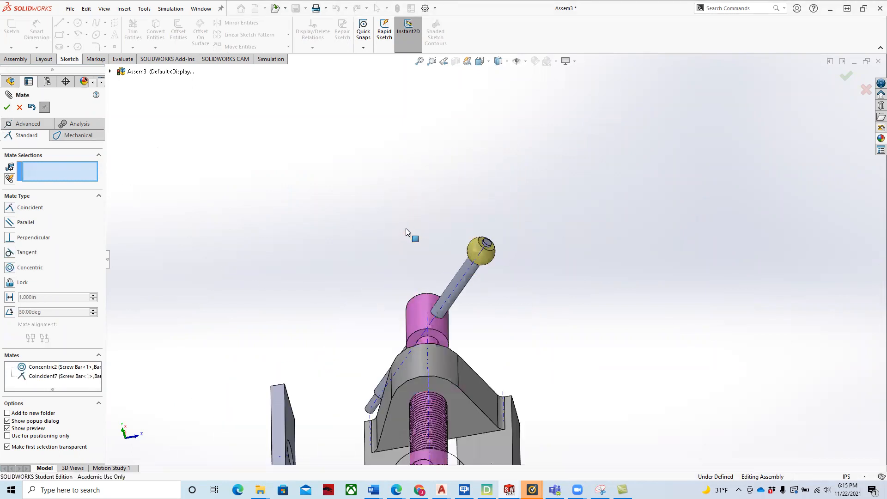
scroll(409, 246, up, 3)
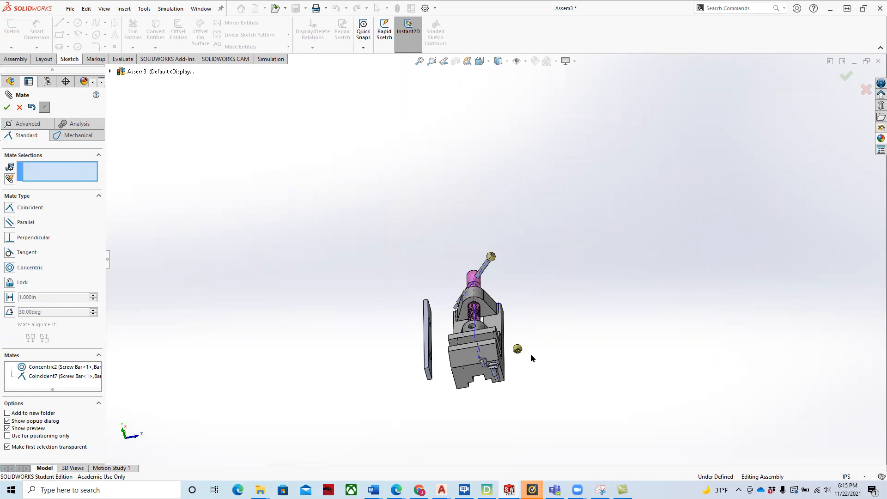
scroll(531, 358, down, 5)
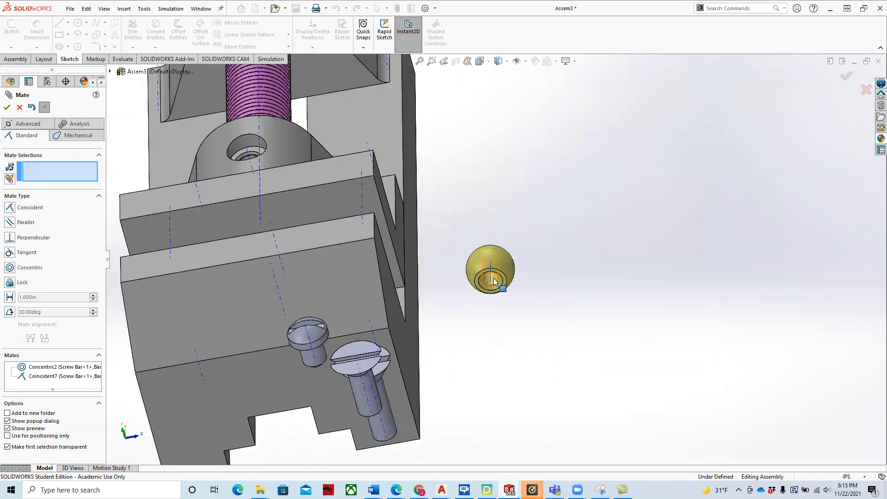
click(493, 282)
scroll(211, 184, up, 5)
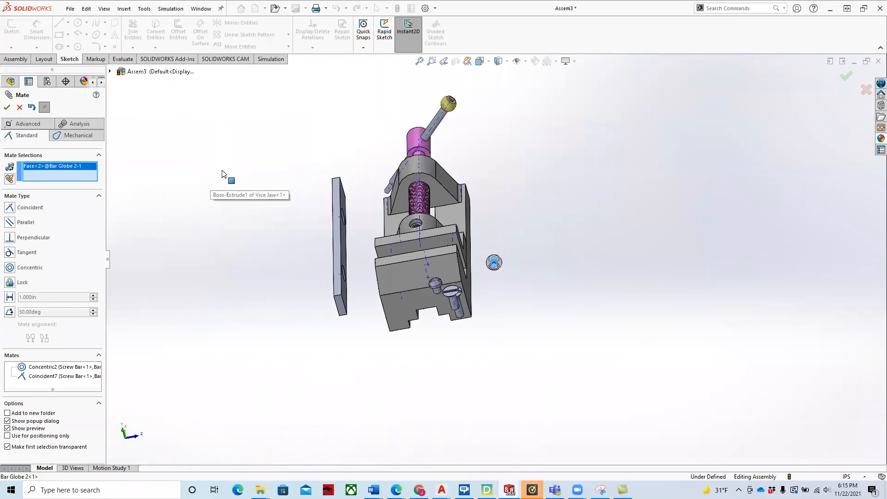
scroll(397, 157, down, 3)
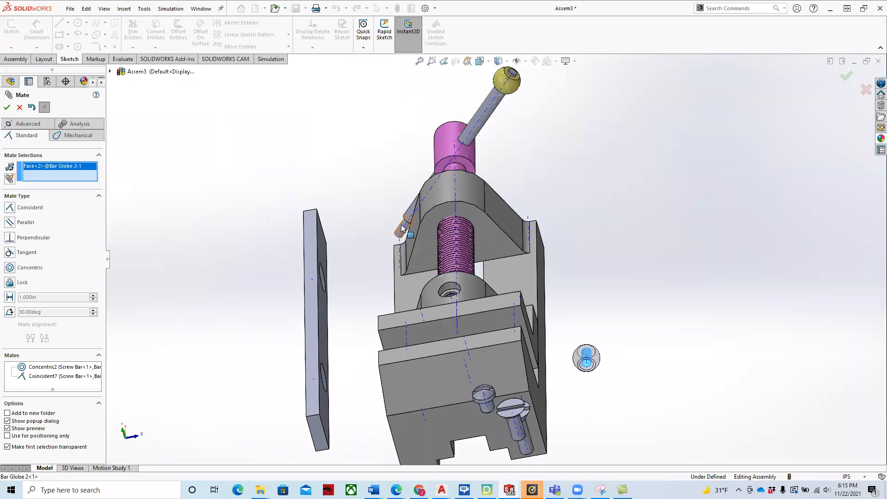
click(402, 227)
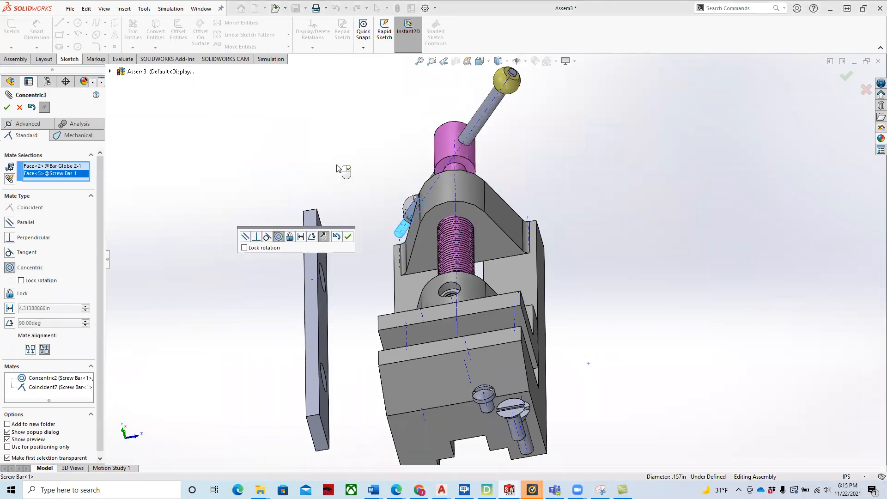
middle_drag(339, 171, 363, 201)
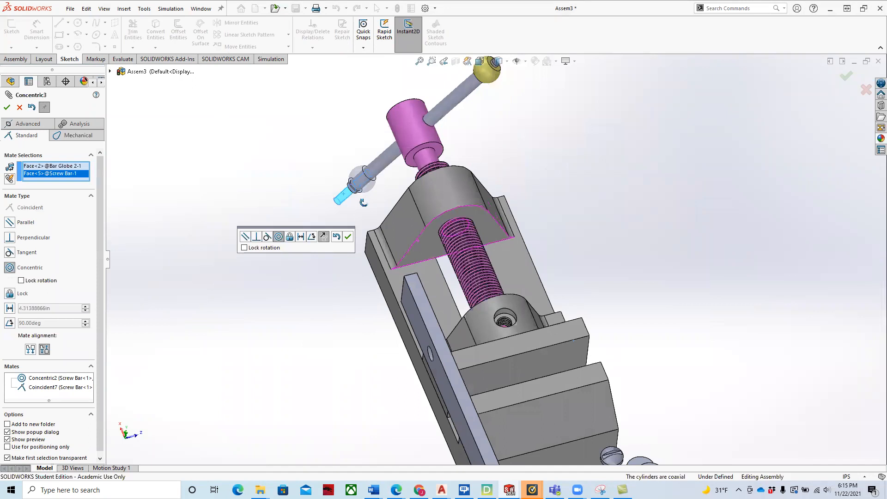
click(29, 349)
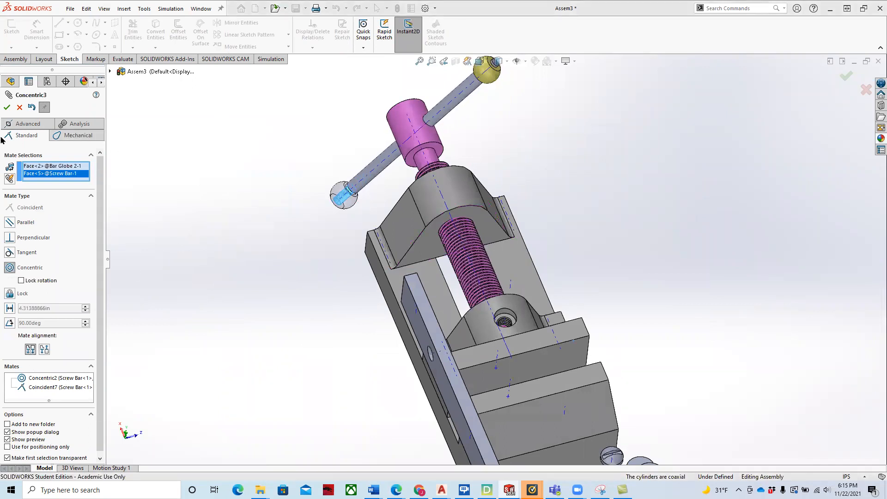
click(7, 108)
Add a coincident mate between the original Bar Globe's flat ring face and the adjacent shoulder face of the Screw Bar.
scroll(228, 214, up, 6)
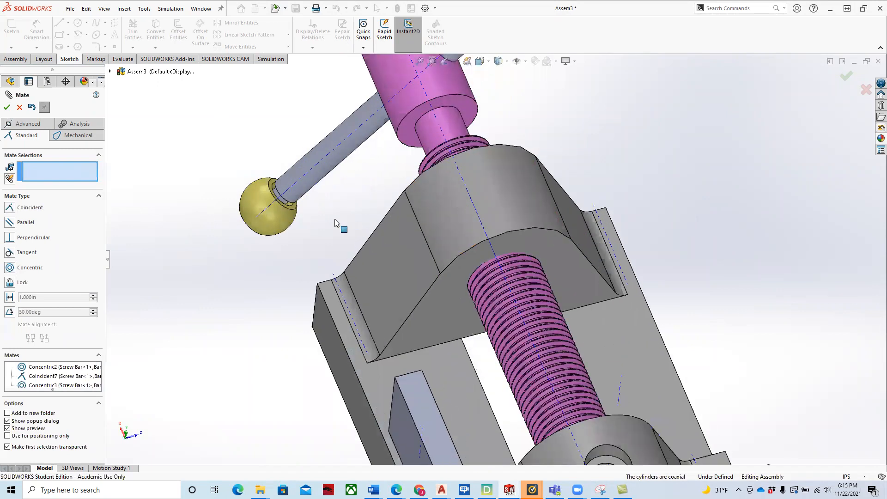
click(225, 218)
middle_drag(225, 218, 185, 154)
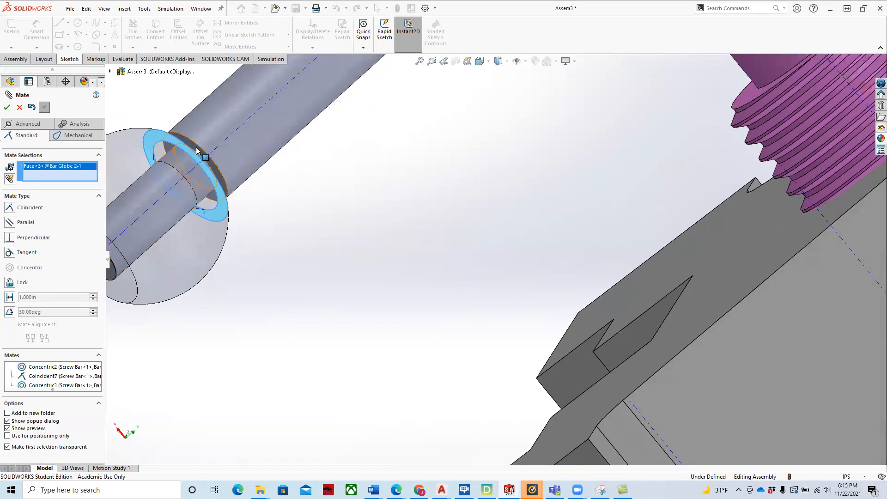
click(196, 150)
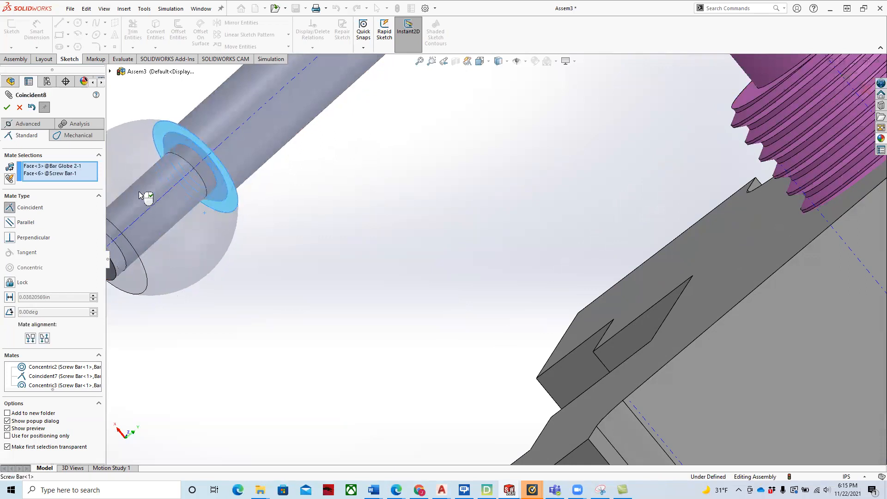
click(7, 108)
scroll(392, 227, up, 6)
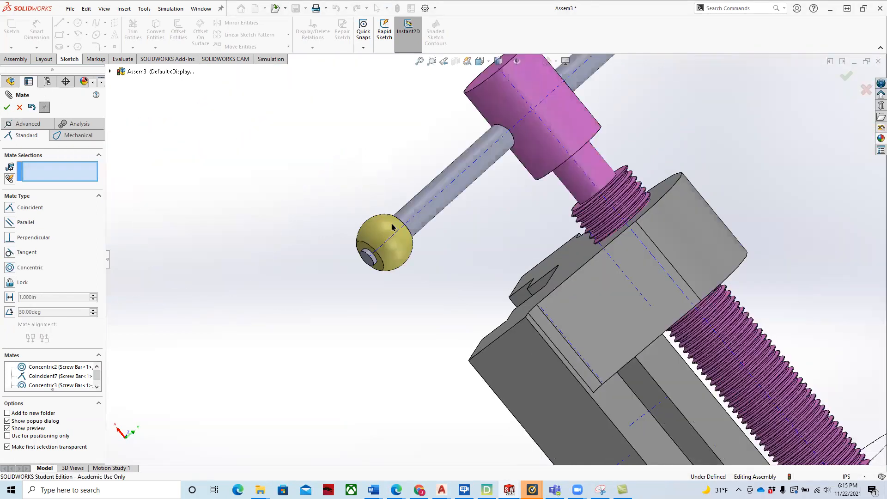
middle_drag(436, 275, 428, 338)
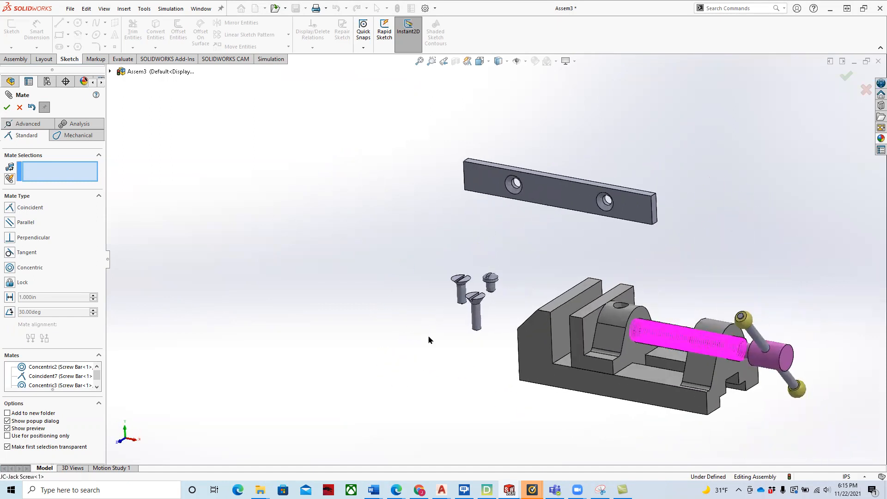
scroll(721, 333, up, 4)
scroll(688, 316, down, 4)
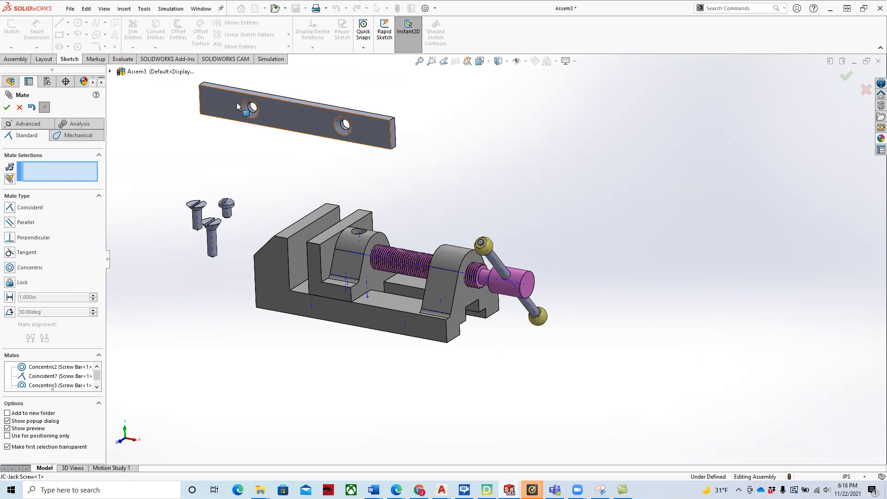
scroll(351, 182, down, 5)
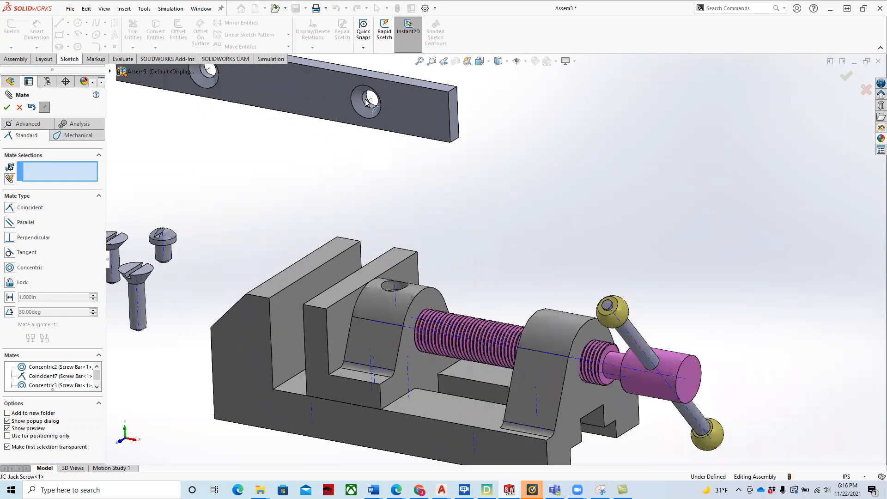
click(368, 104)
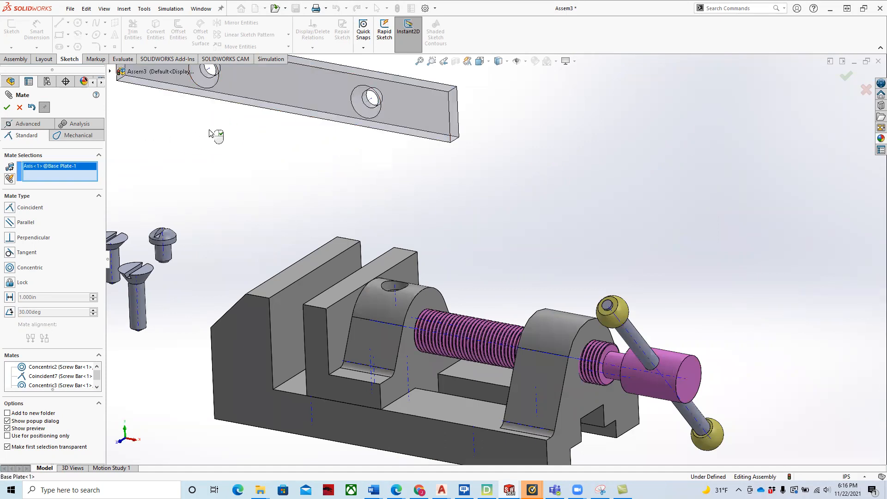
key(Escape)
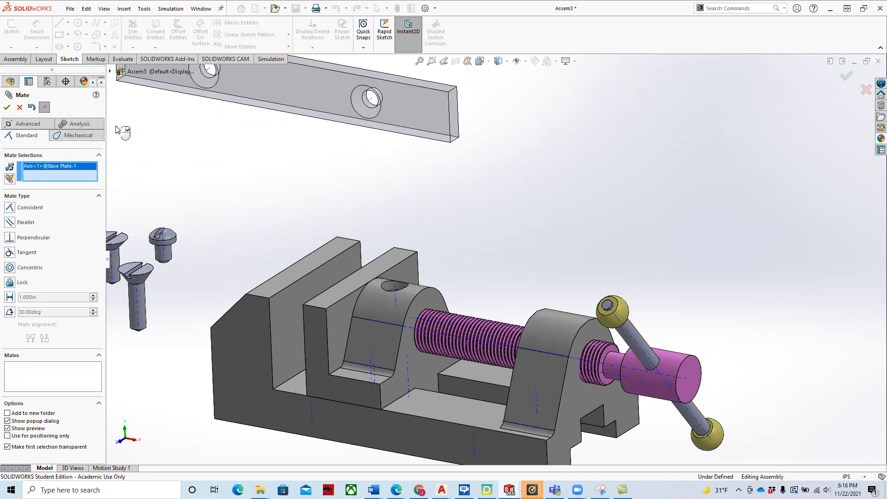
click(369, 103)
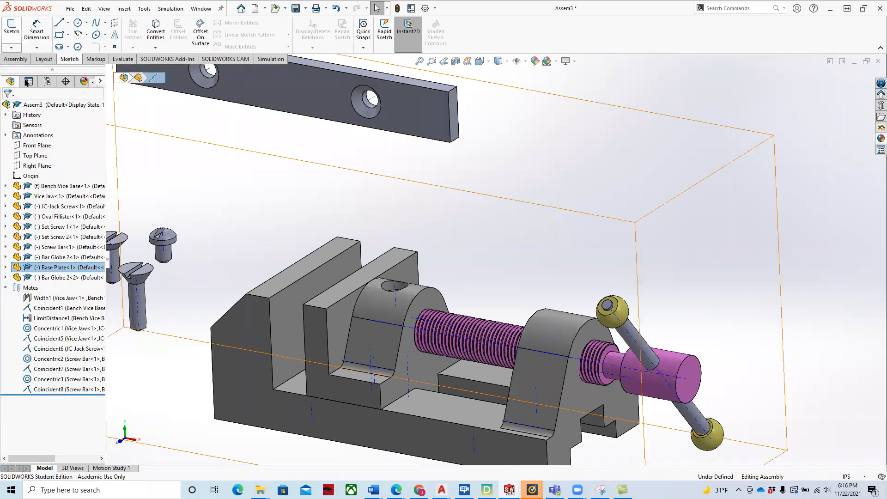
key(Escape)
Try to mate the Base Plate's hole axis coincident with a hole axis of the Bench Vice Base.
click(13, 58)
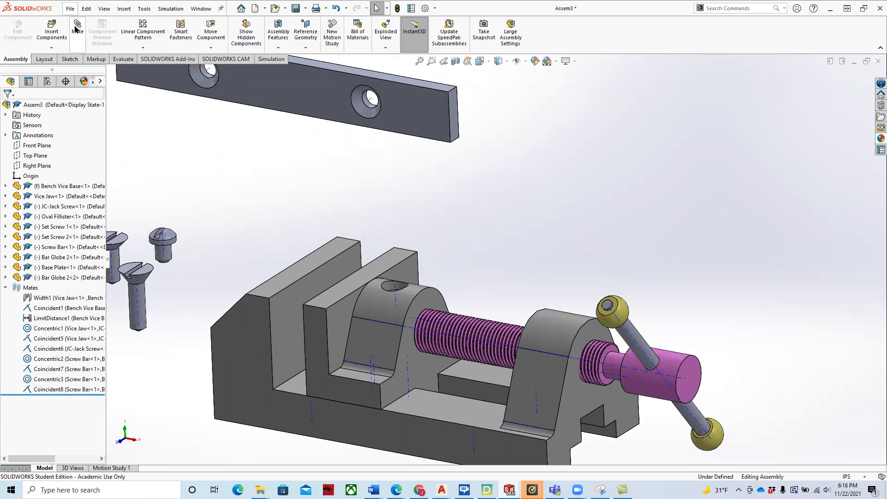
click(371, 102)
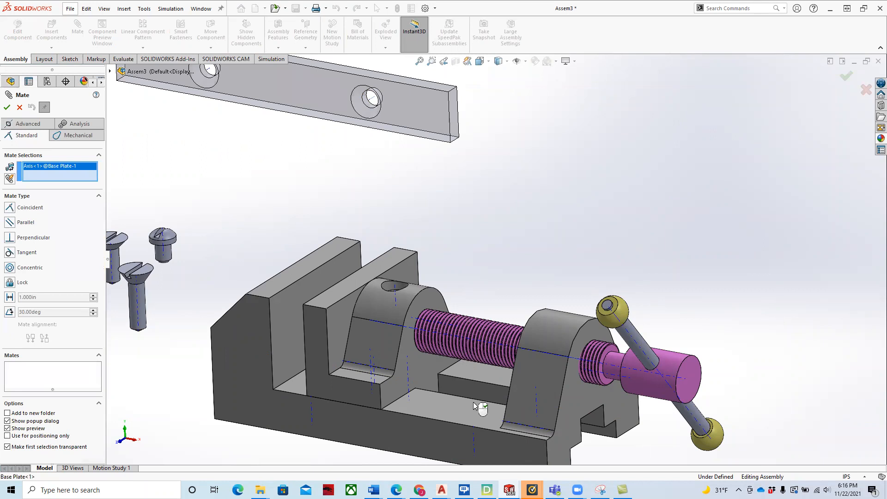
scroll(499, 421, up, 2)
scroll(494, 421, down, 4)
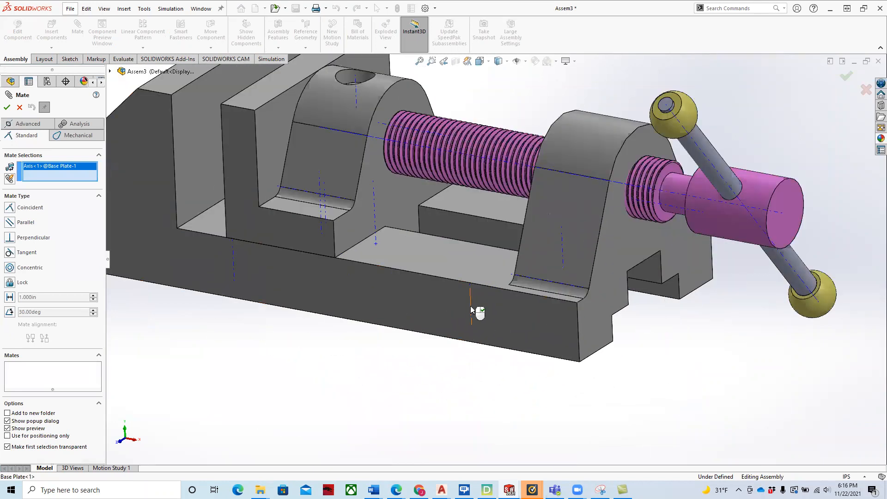
click(471, 309)
scroll(443, 356, up, 3)
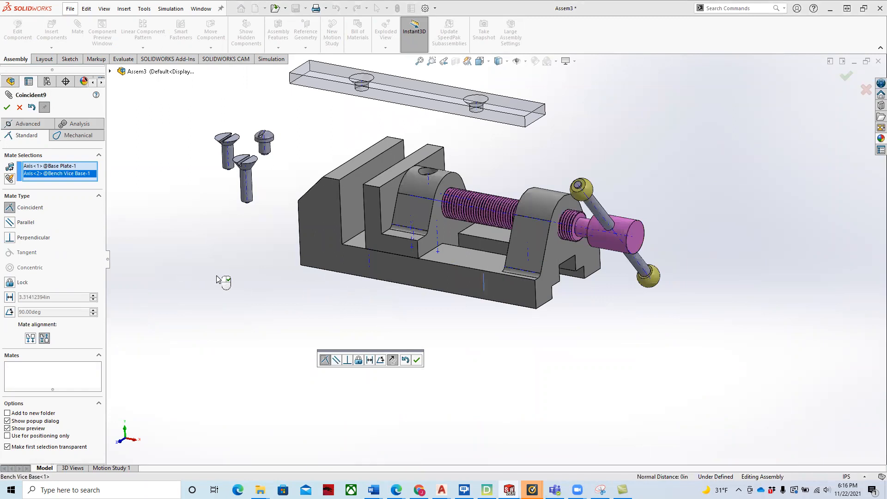
right_click(84, 169)
click(108, 183)
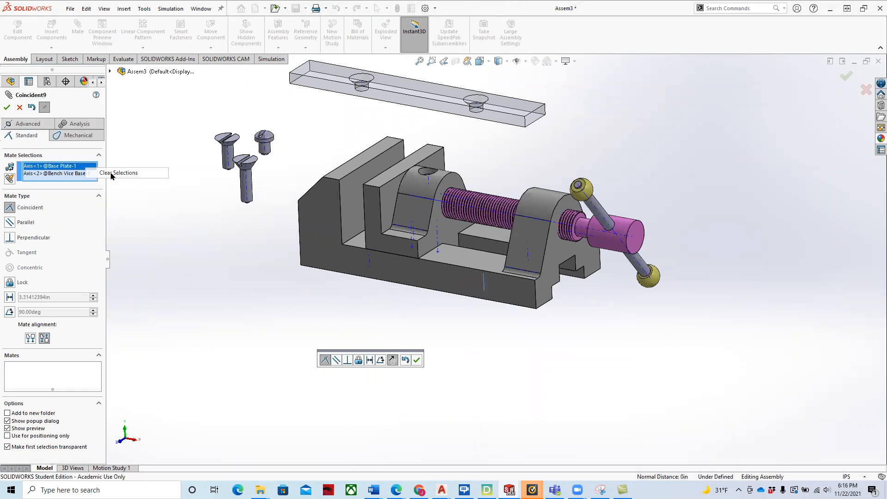
Add a coincident mate between the Base Plate's face opposite the countersinks and the recessed underside strip of the Bench Vice Base.
scroll(476, 153, down, 6)
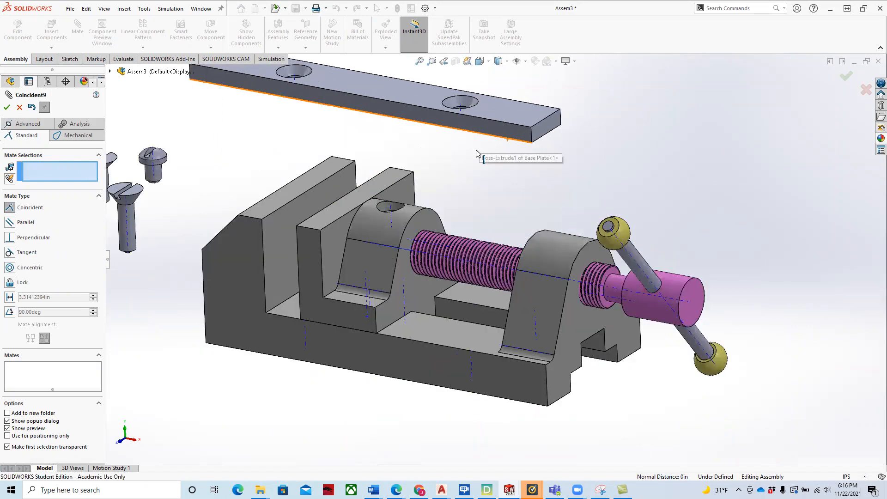
scroll(495, 221, up, 2)
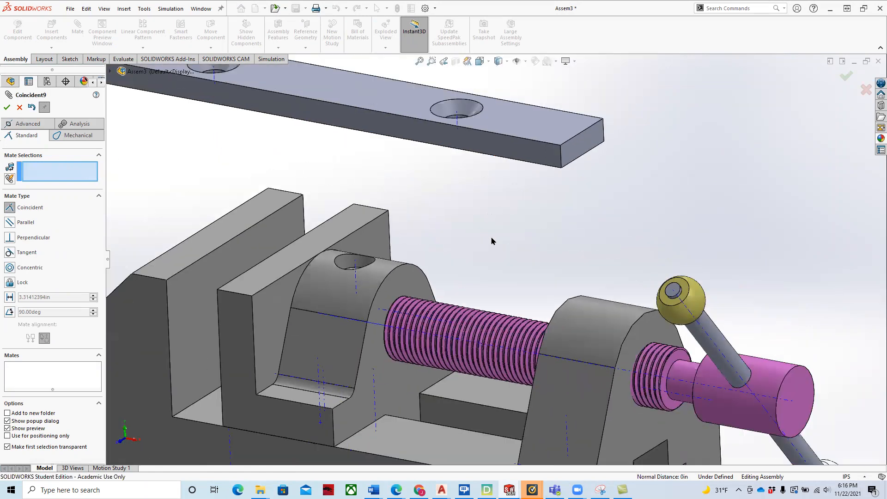
middle_drag(490, 236, 358, 88)
click(359, 87)
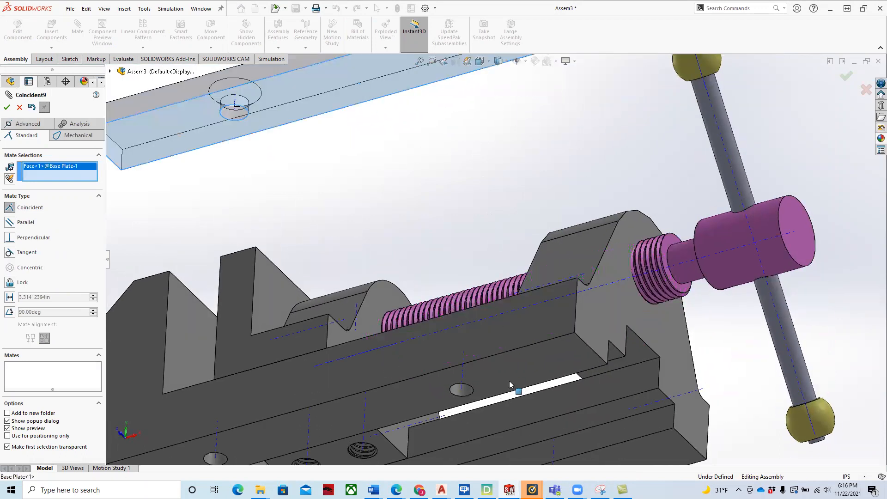
click(518, 369)
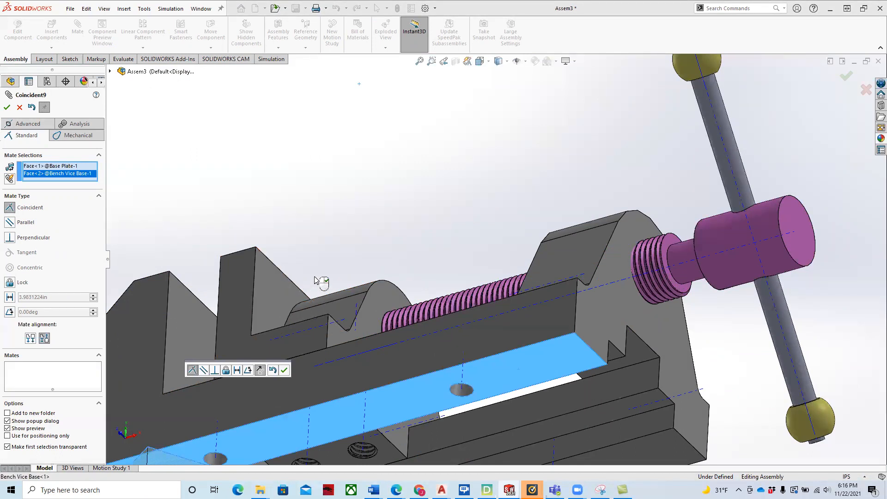
scroll(316, 281, up, 3)
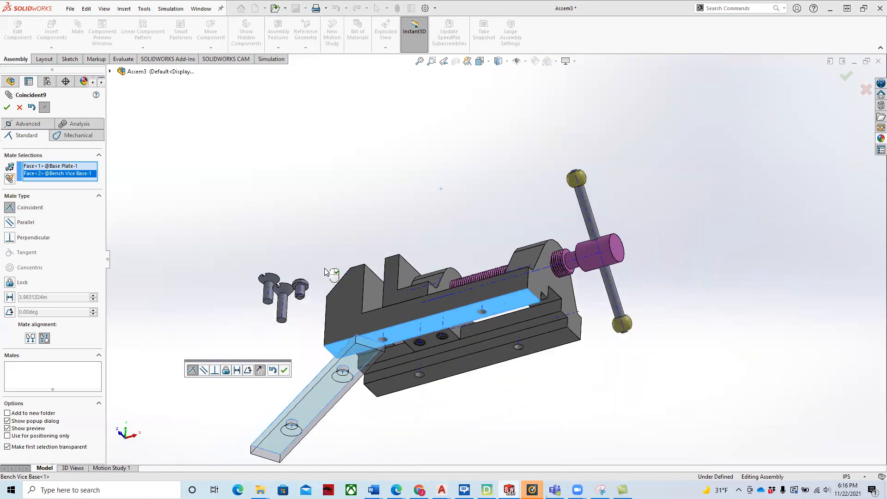
click(4, 109)
Slide the Base Plate across the underside of the Bench Vice Base and check its position from the side and below.
scroll(455, 271, down, 3)
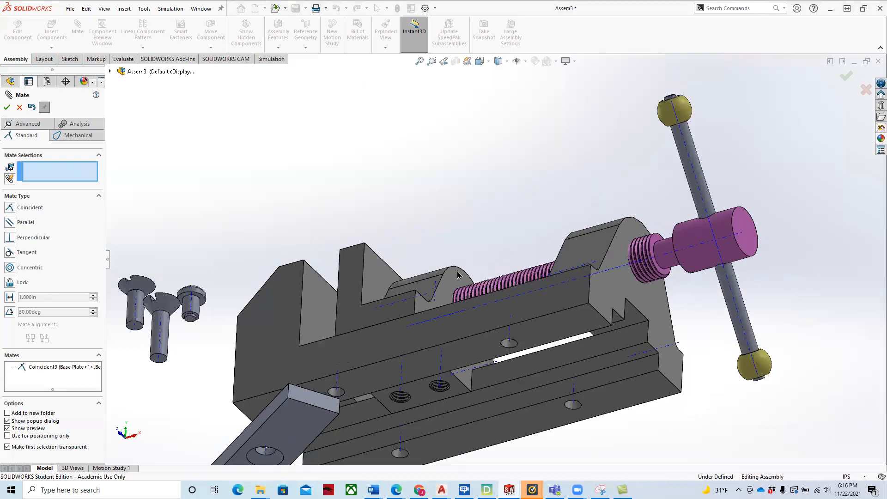
drag(329, 412, 561, 296)
middle_drag(498, 163, 541, 261)
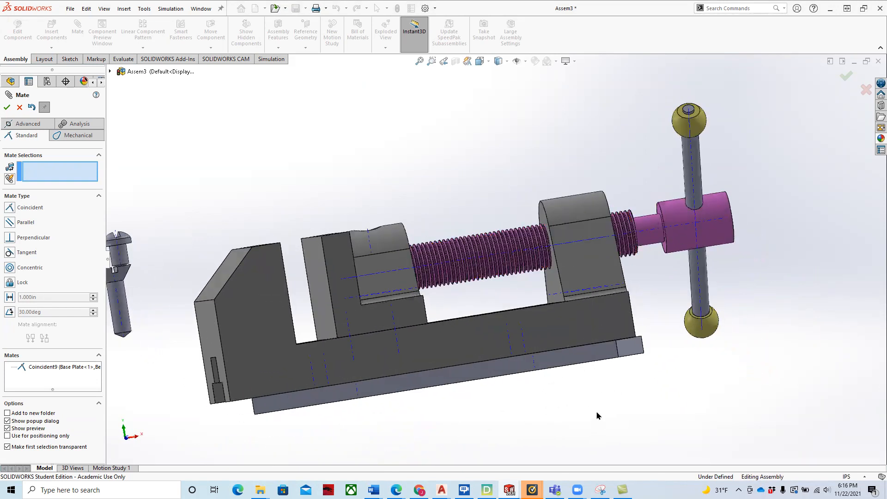
scroll(596, 412, up, 2)
scroll(589, 397, down, 2)
middle_drag(274, 319, 498, 169)
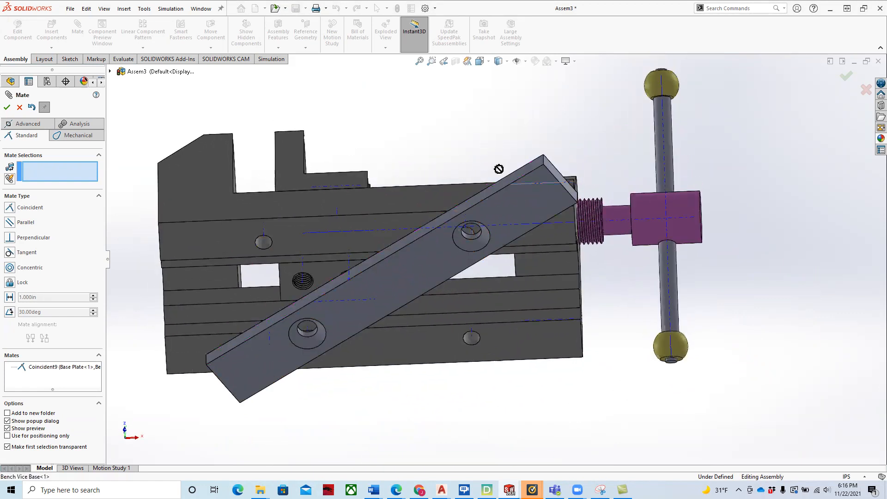
click(489, 196)
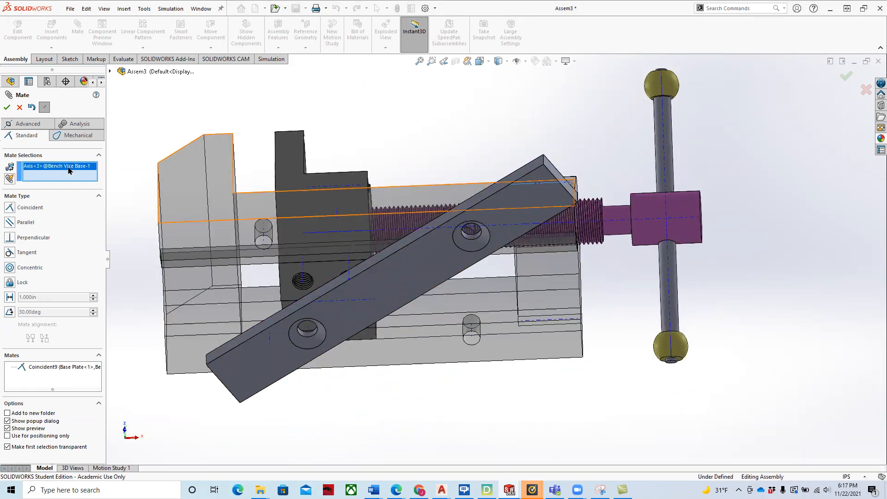
right_click(68, 170)
click(115, 173)
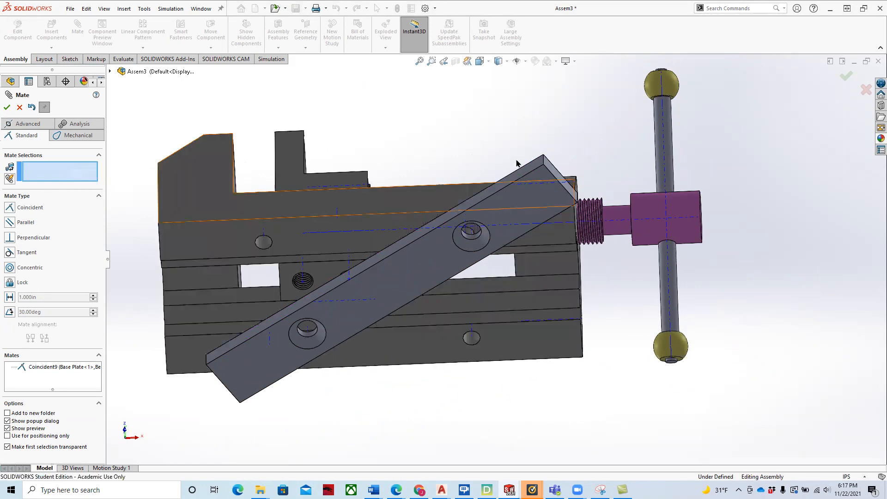
Try a concentric mate between the Base Plate's hole nearest the fixed jaw and the Bench Vice Base hole nearest the handle.
drag(529, 178, 439, 79)
scroll(297, 246, down, 3)
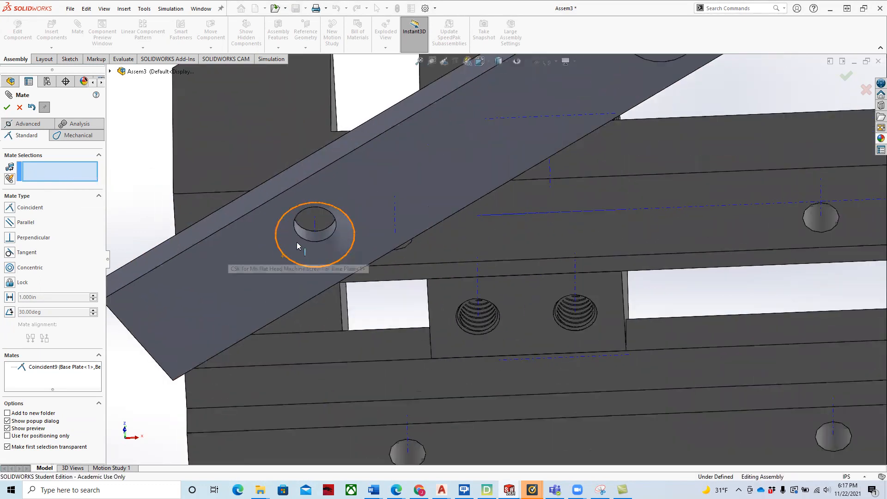
click(320, 234)
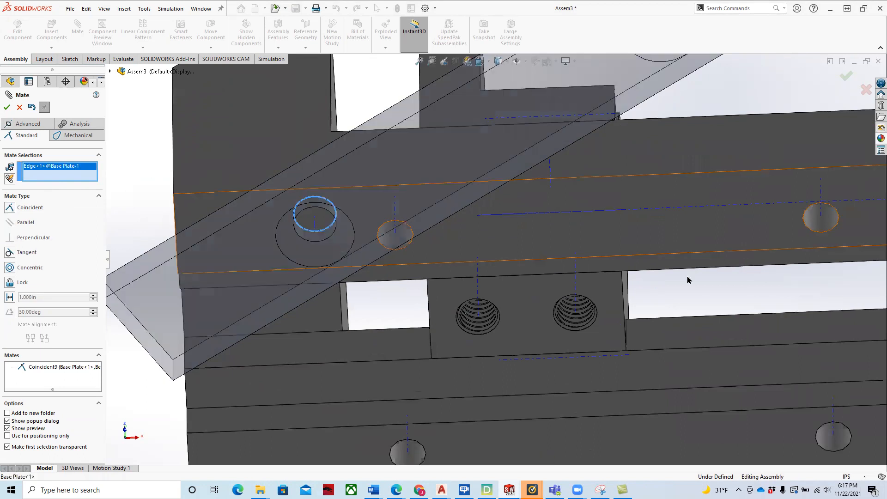
click(833, 212)
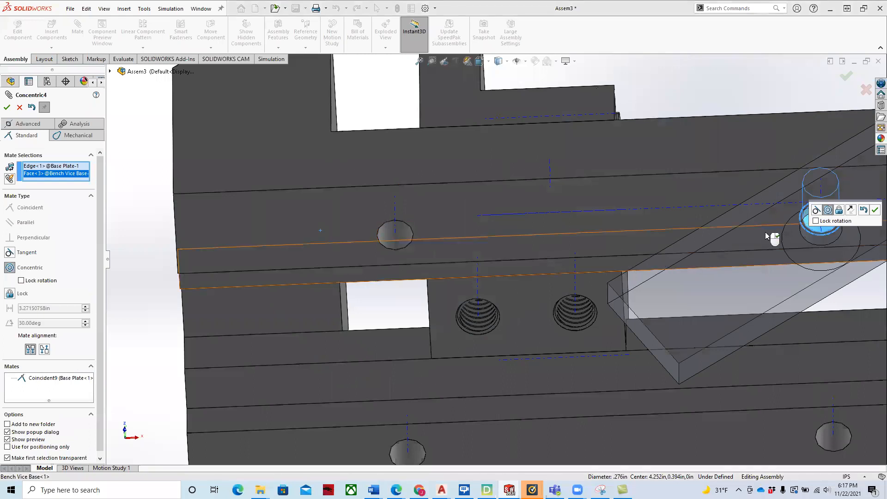
click(873, 213)
scroll(804, 192, up, 5)
drag(749, 157, 768, 184)
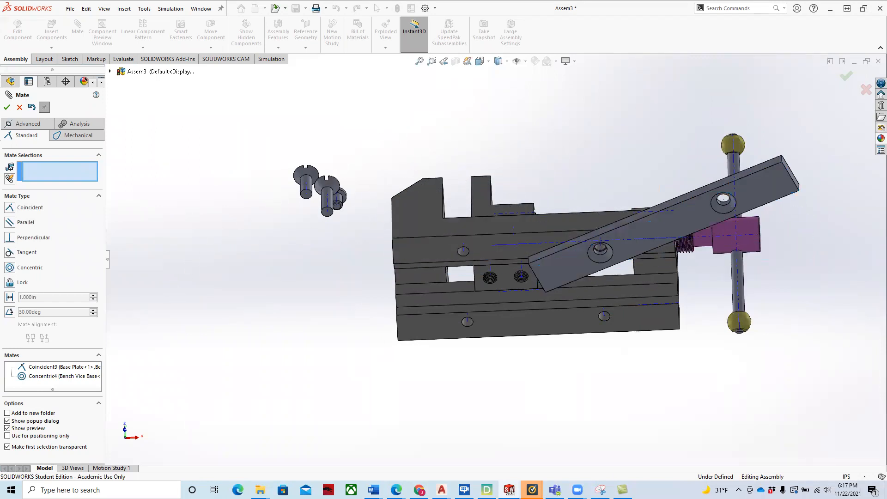
Delete the last concentric mate between the Base Plate and the Bench Vice Base.
click(19, 109)
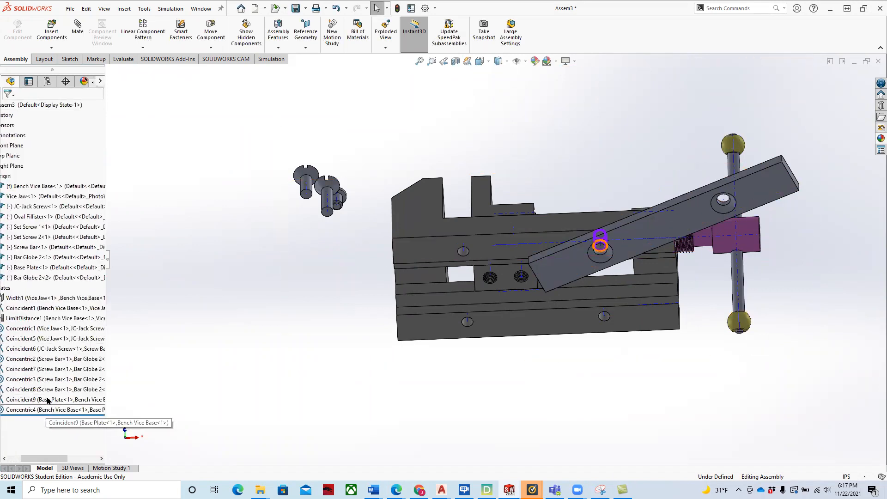
right_click(64, 410)
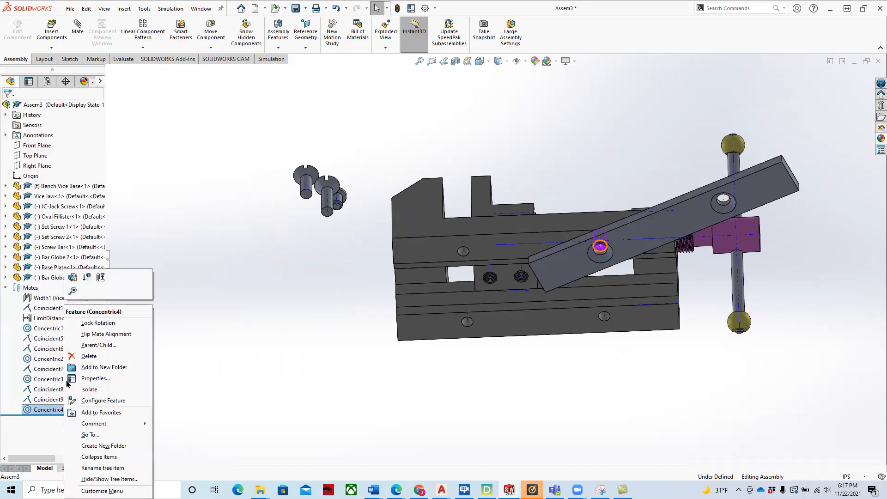
click(88, 357)
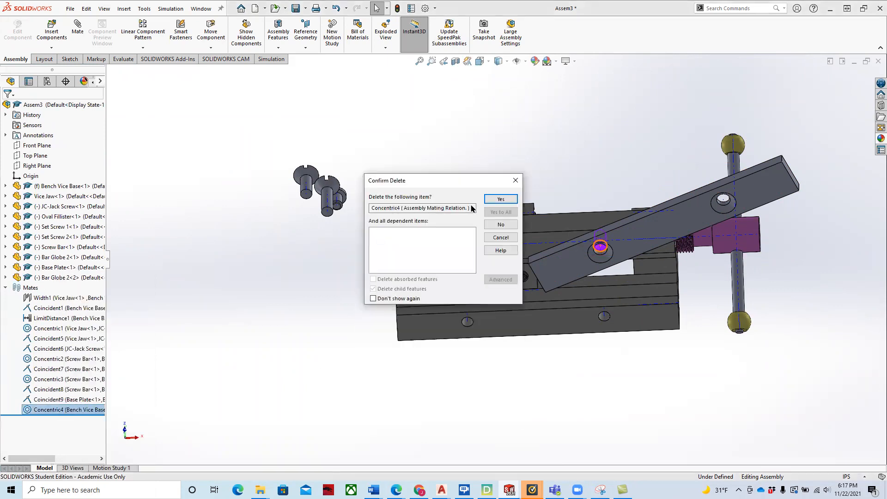
click(500, 199)
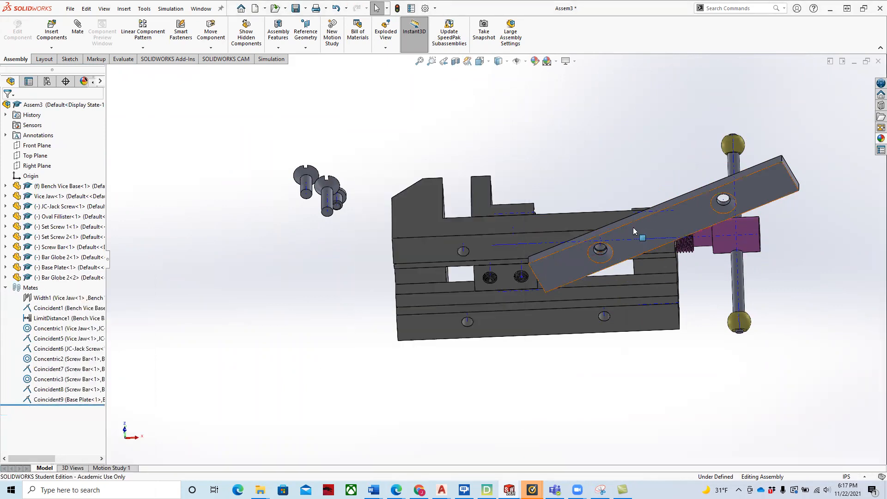
Add a concentric mate between the Bench Vice Base's underside hole nearest the fixed jaw and the Base Plate's matching countersunk hole.
scroll(558, 279, down, 5)
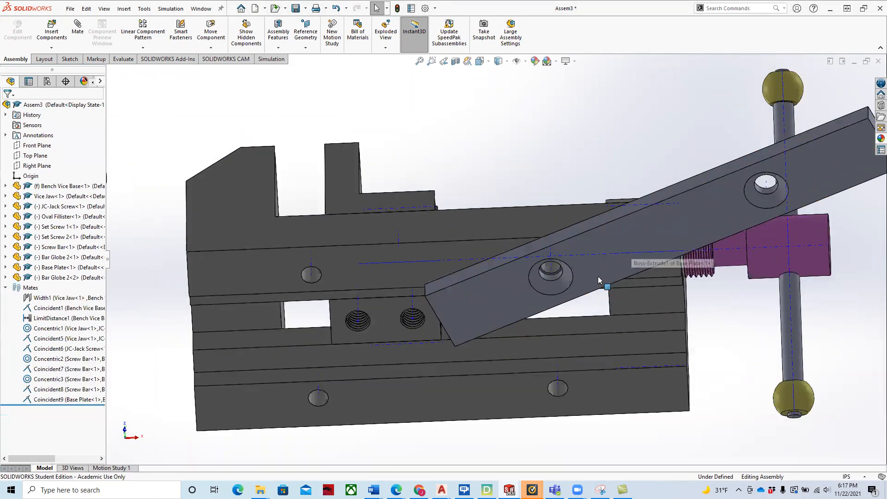
click(557, 279)
click(312, 276)
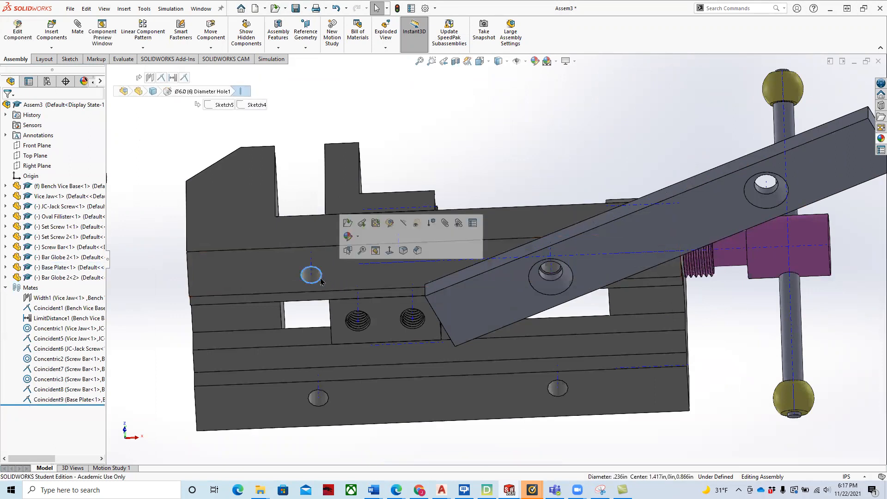
click(78, 28)
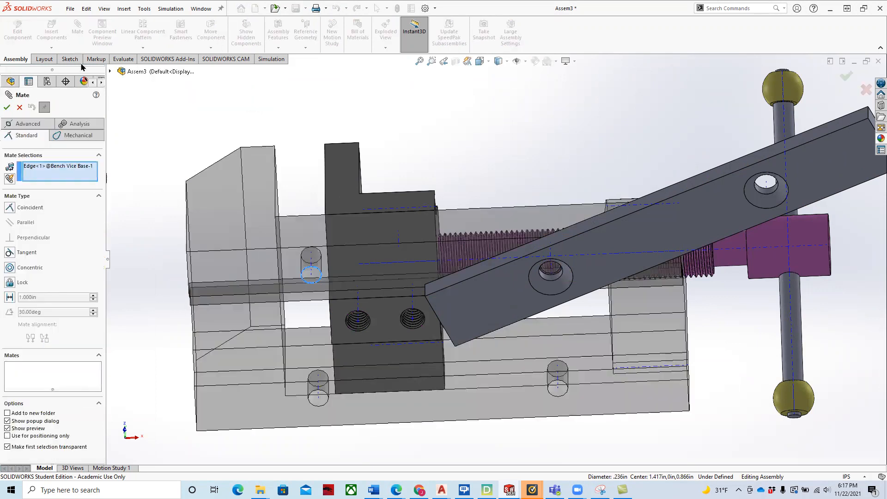
click(556, 276)
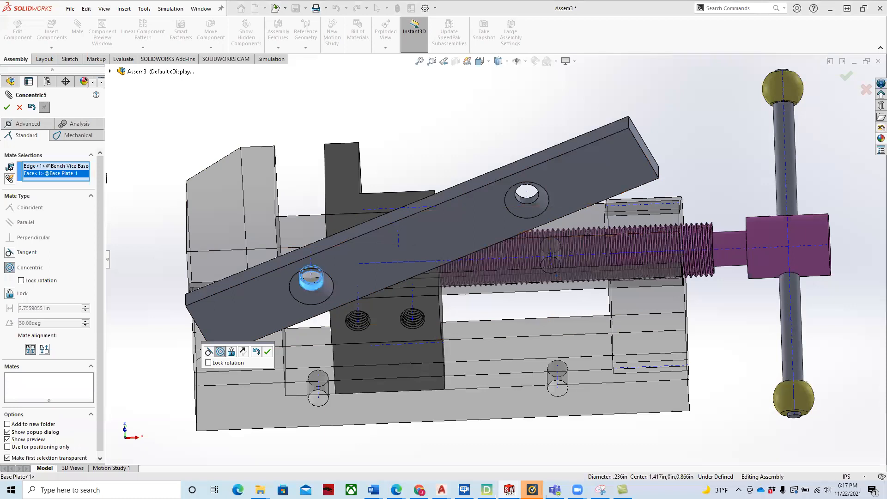
click(7, 109)
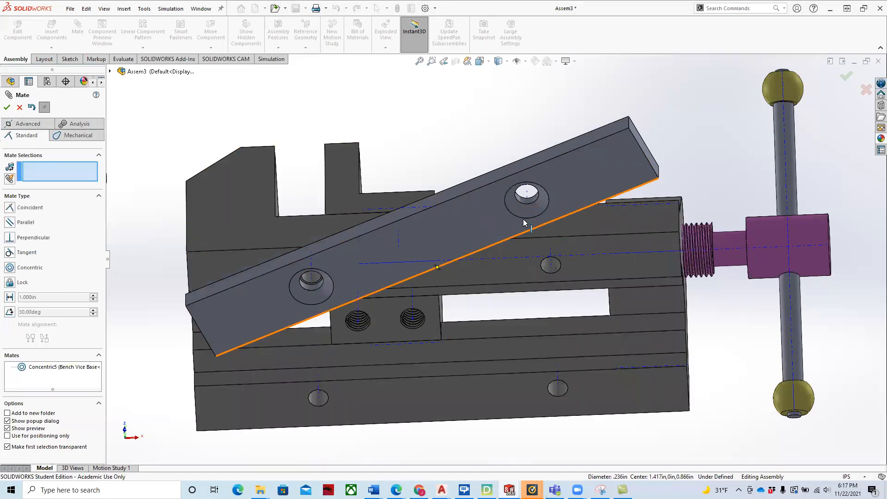
Add a concentric mate between the Base Plate's other hole and the Bench Vice Base hole nearest the handle on the same strip.
click(534, 199)
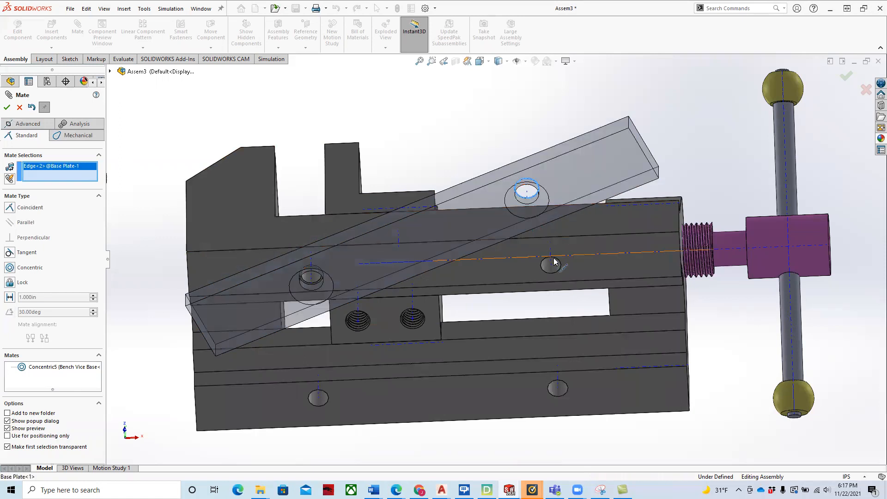
click(562, 267)
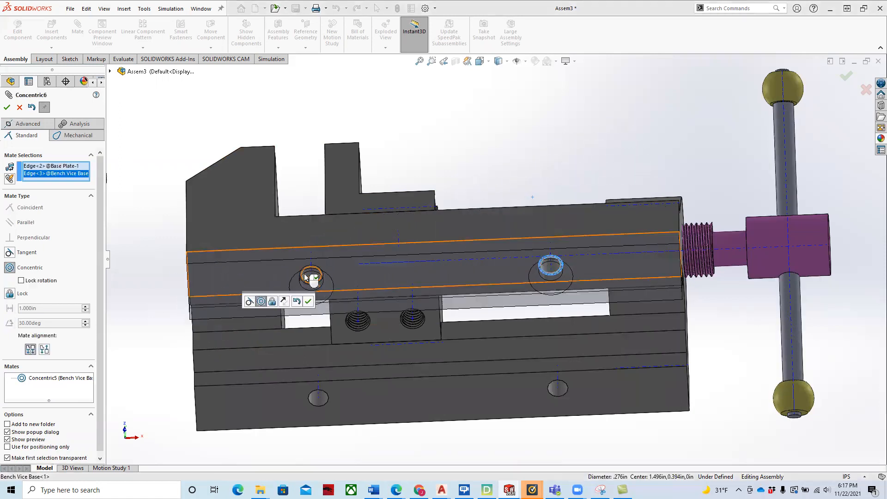
click(11, 110)
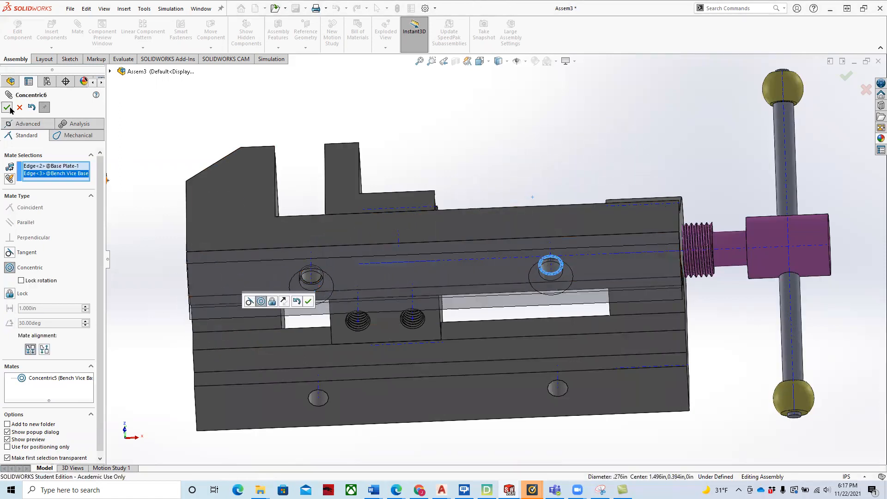
middle_drag(528, 148, 531, 228)
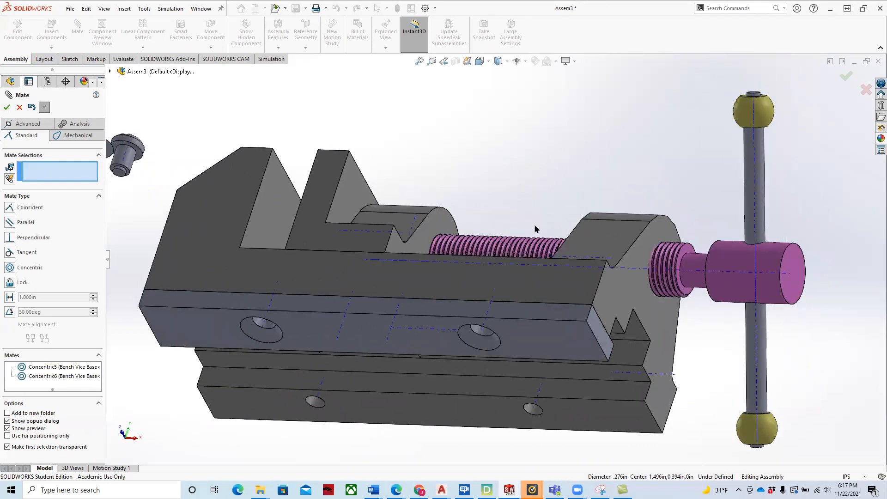
scroll(532, 229, up, 5)
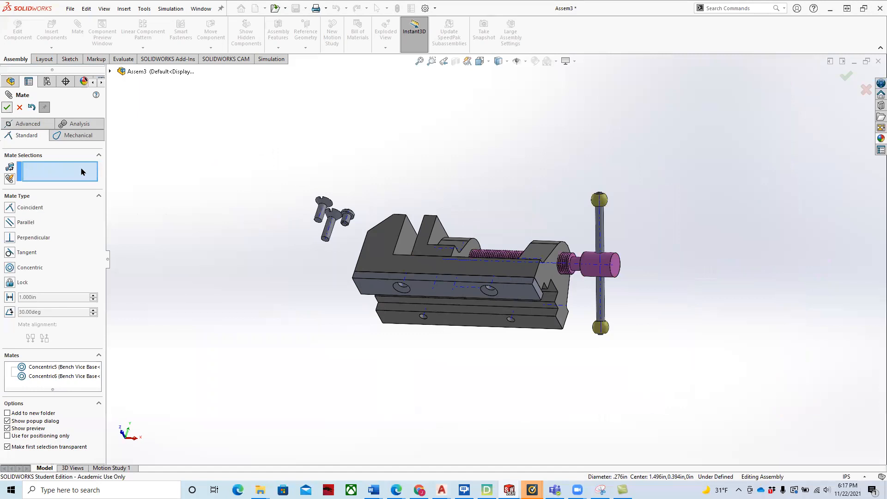
key(Escape)
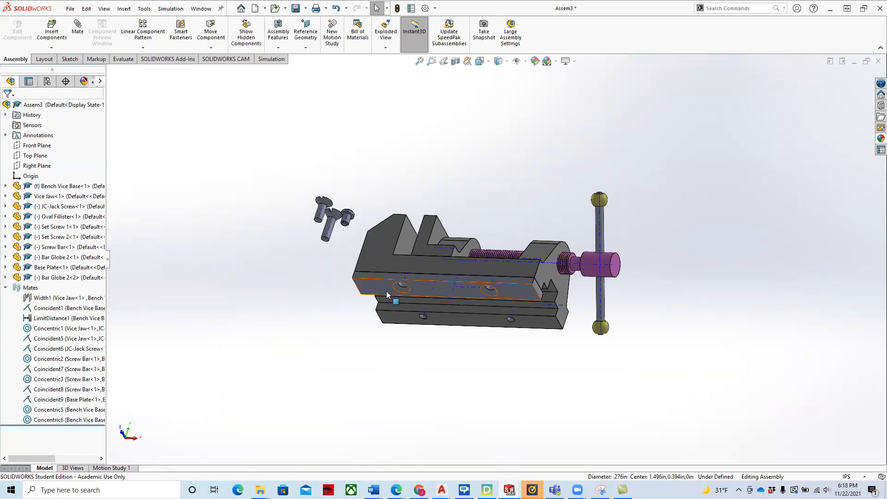
Copy the Base Plate and mate the copy's face opposite the countersinks coincident with the Bench Vice Base's other underside strip.
ctrl+drag(369, 292, 432, 367)
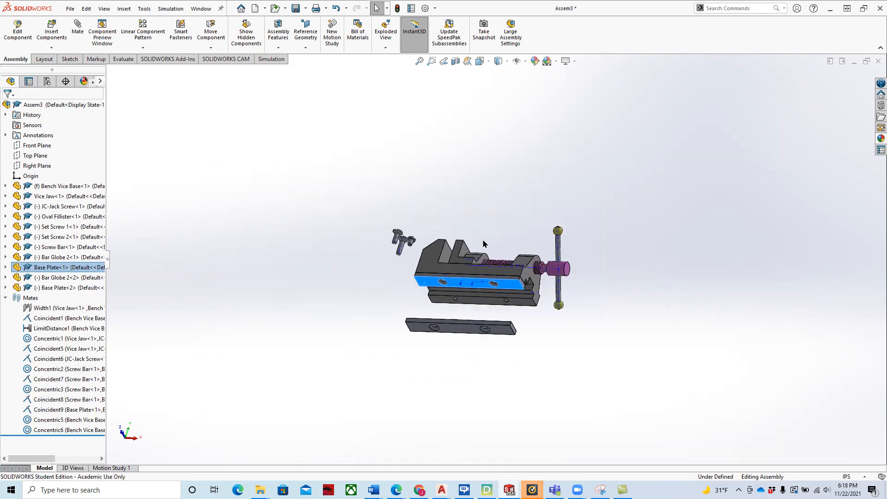
scroll(459, 400, down, 2)
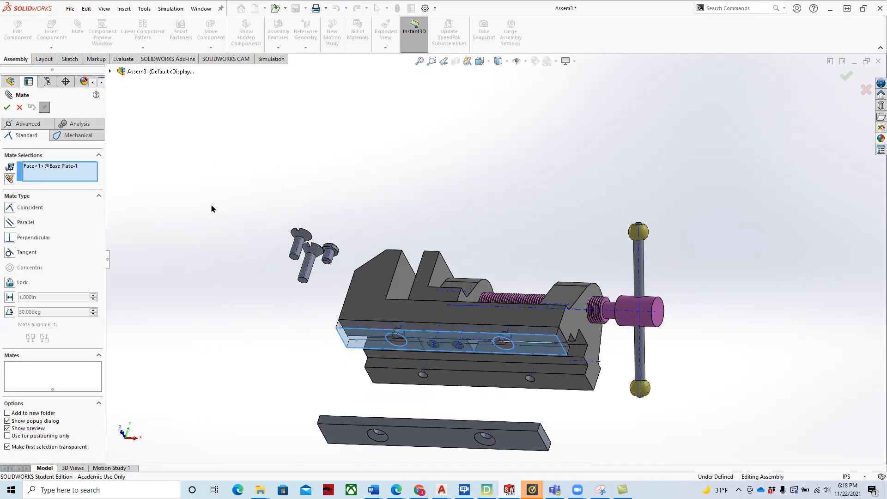
right_click(75, 169)
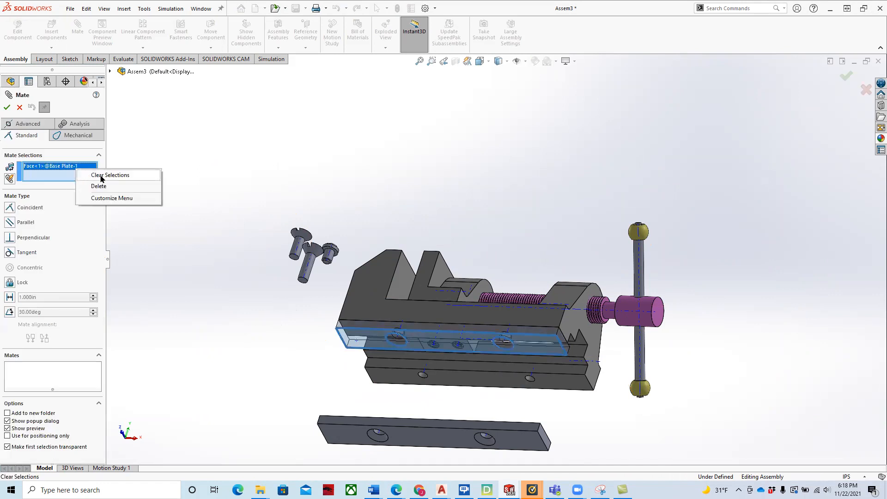
click(101, 178)
middle_drag(405, 172, 291, 403)
click(356, 284)
click(290, 406)
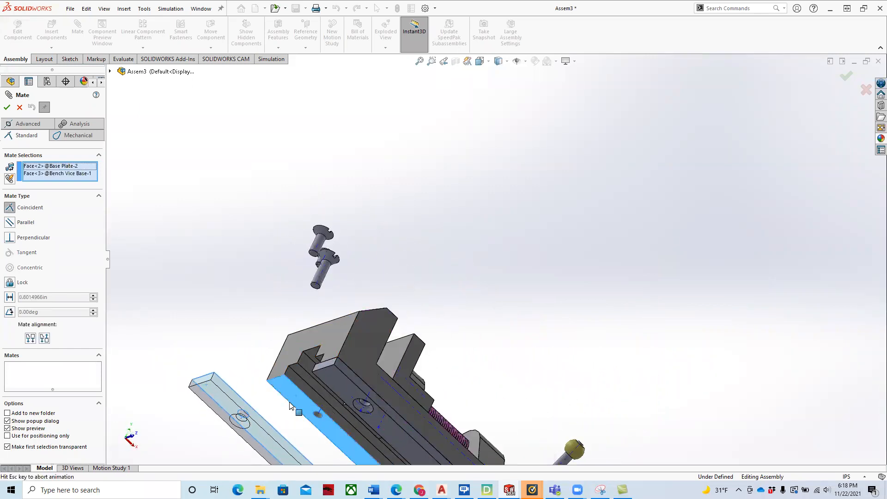
click(7, 108)
Add a concentric mate between the Bench Vice Base's free hole nearest the fixed jaw and the copied Base Plate's matching hole.
scroll(319, 411, down, 10)
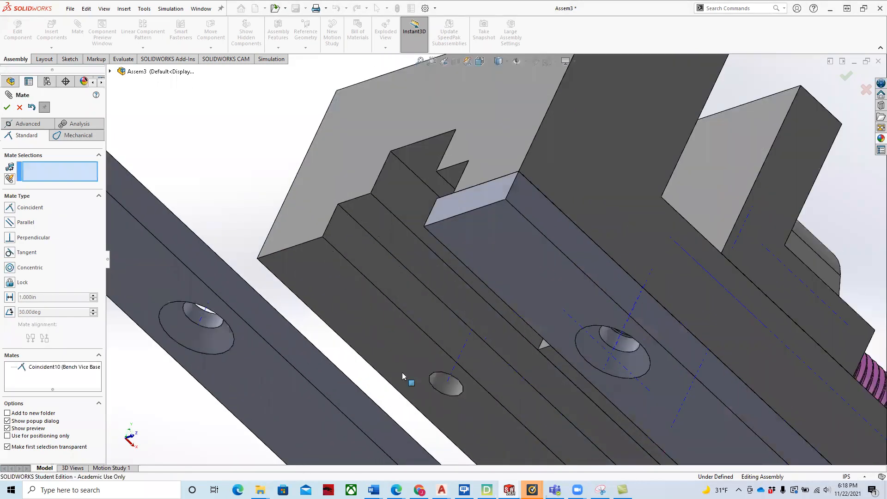
click(500, 367)
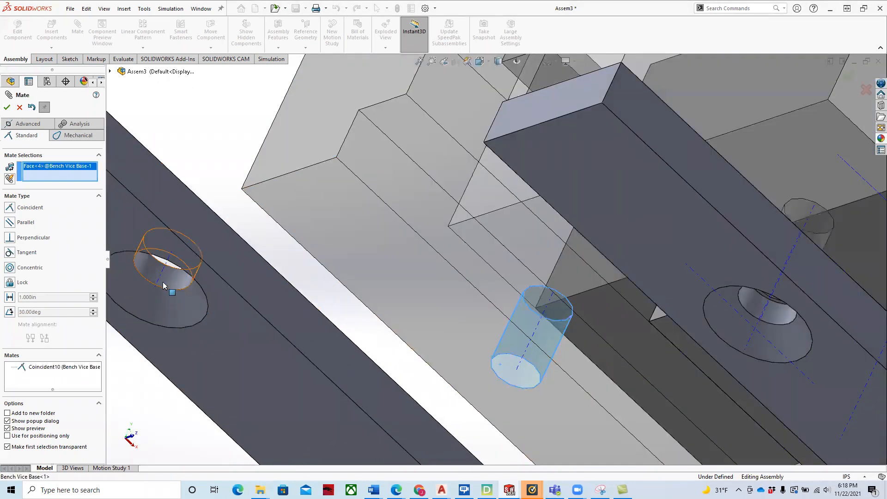
click(160, 273)
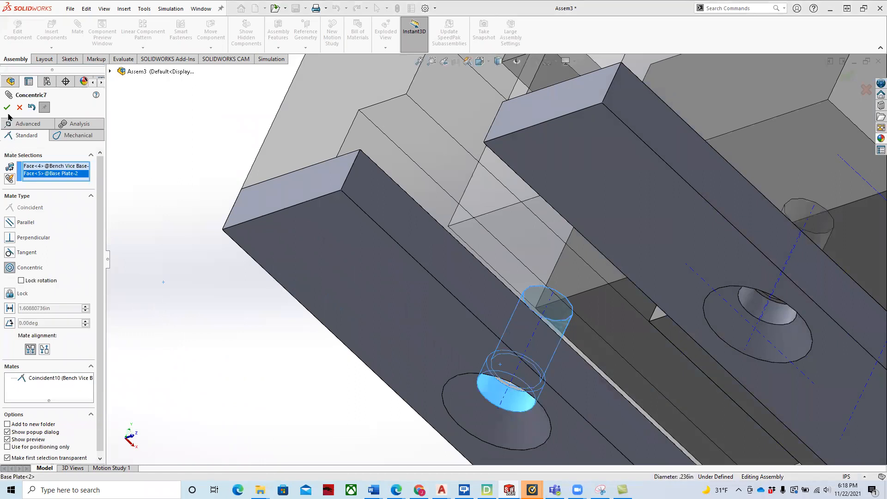
click(6, 108)
Add a concentric mate between the copied Base Plate's hole nearest the handle and the Bench Vice Base hole behind it.
scroll(674, 418, up, 5)
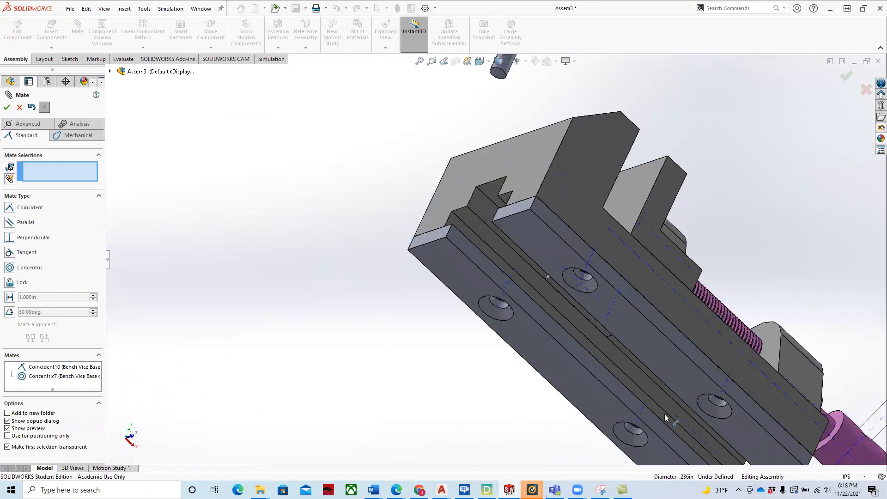
scroll(674, 418, down, 5)
scroll(562, 420, up, 10)
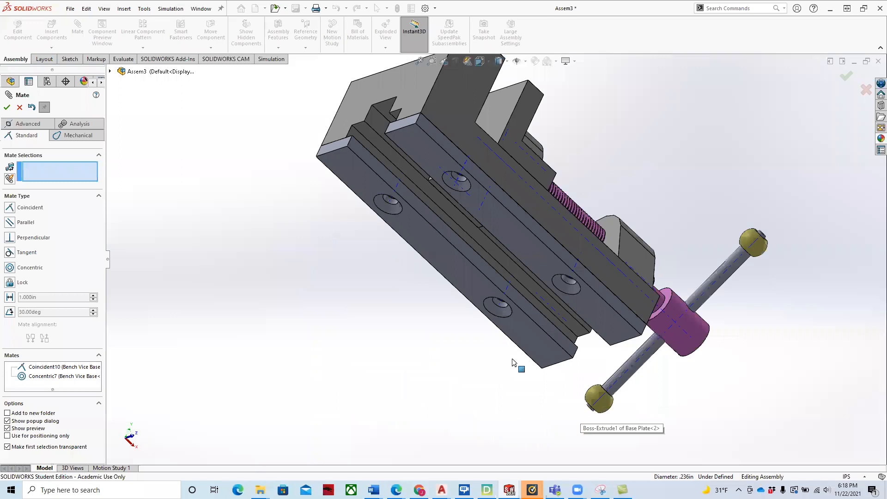
middle_drag(508, 344, 517, 303)
scroll(514, 307, down, 5)
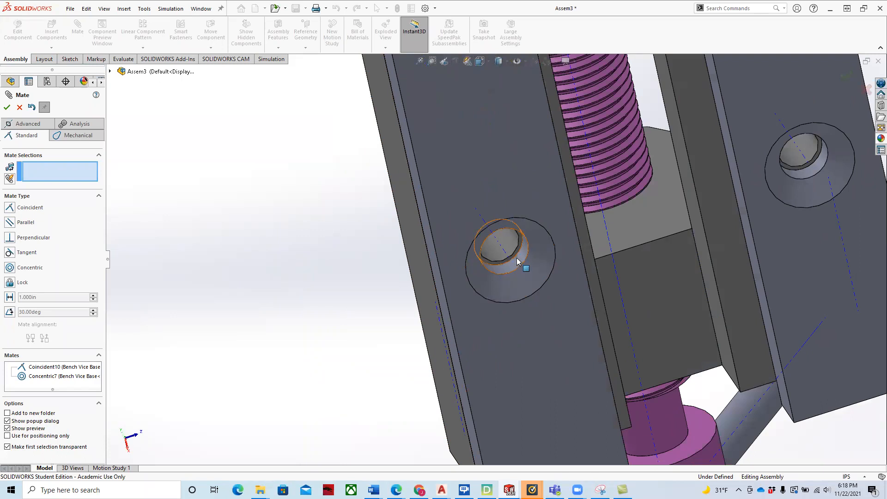
click(510, 246)
click(511, 246)
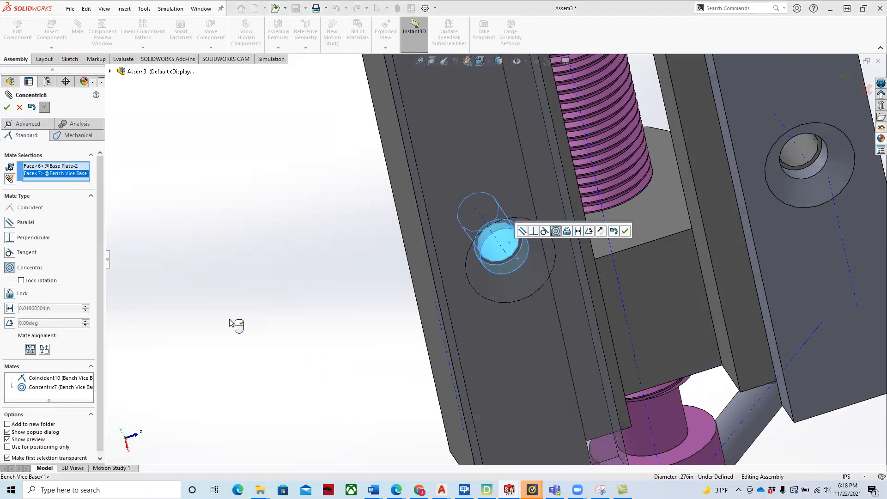
click(7, 107)
scroll(494, 217, up, 3)
middle_drag(494, 218, 397, 276)
scroll(384, 187, down, 5)
scroll(384, 187, down, 2)
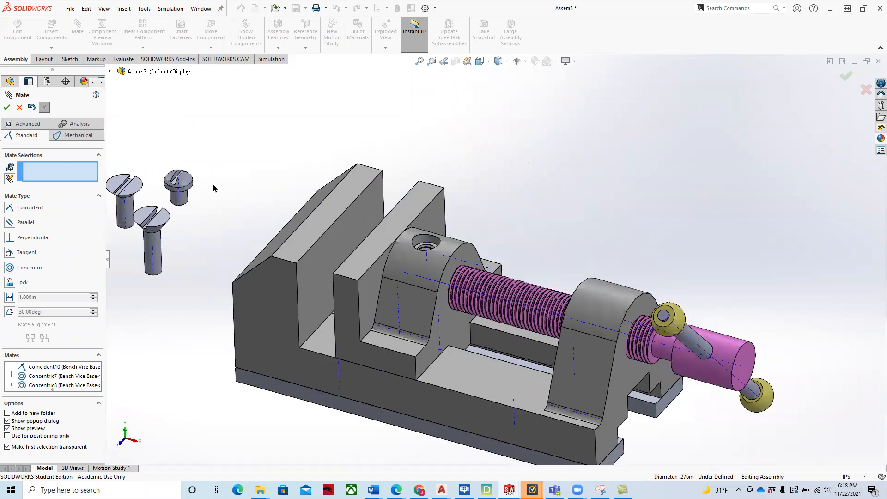
click(186, 203)
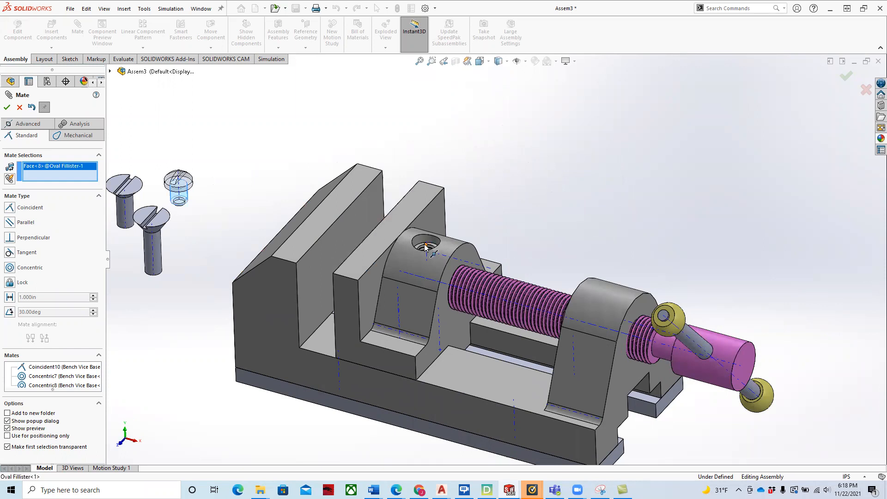
scroll(423, 248, down, 6)
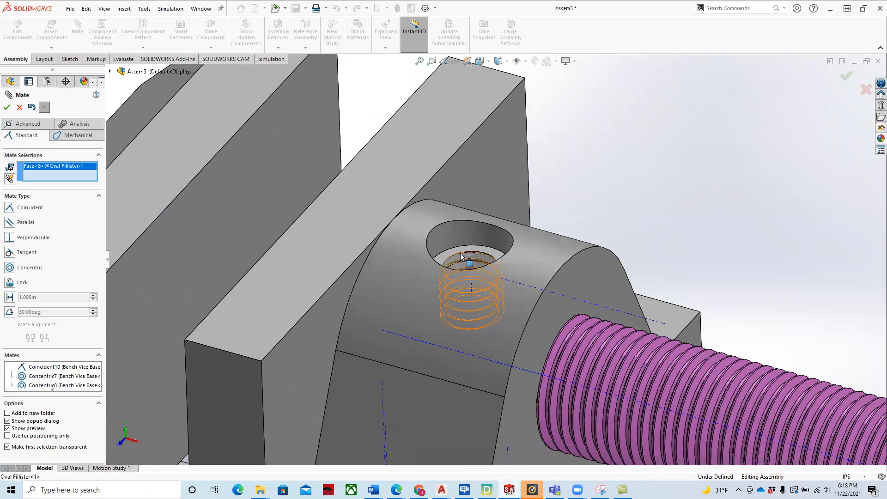
click(489, 251)
scroll(489, 260, up, 5)
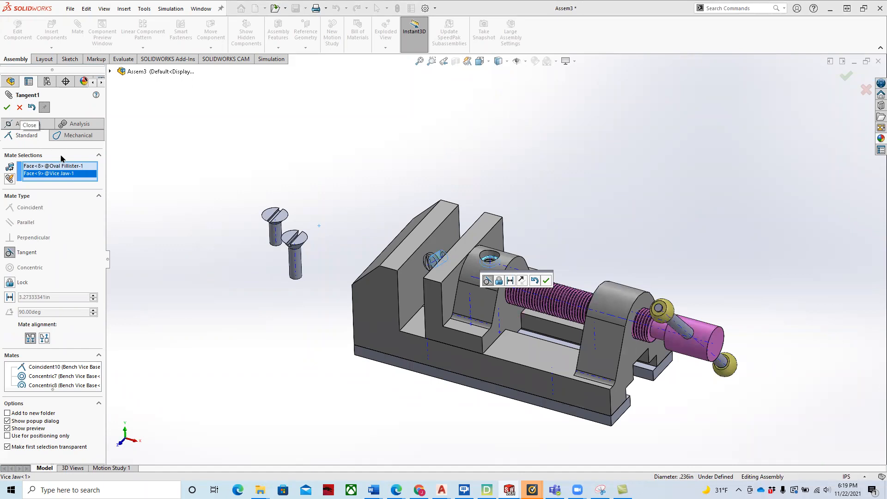
right_click(79, 173)
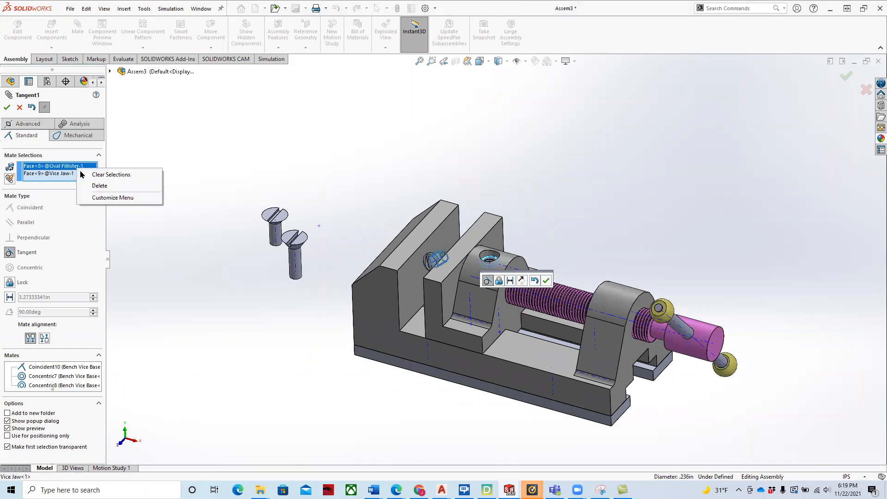
click(108, 177)
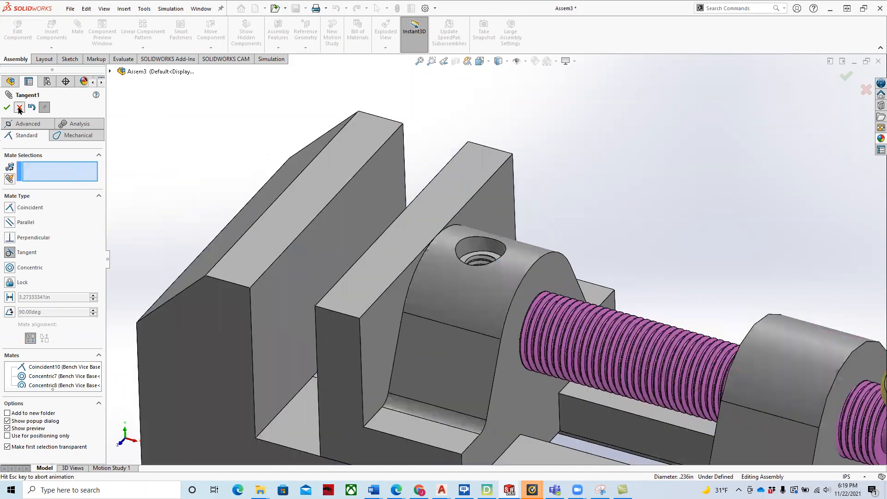
click(19, 110)
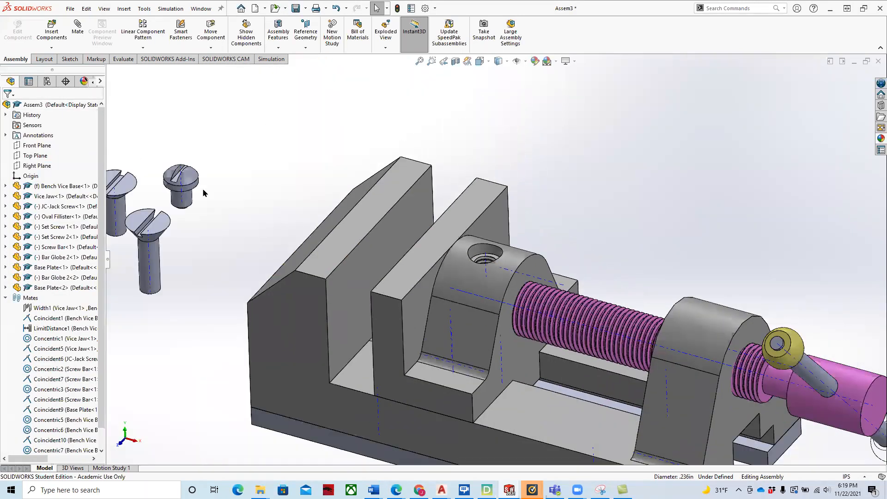
Add a concentric mate between the Oval Fillister's cylindrical shank and the counterbored hole on top of the Vice Jaw.
ctrl+middle_drag(203, 193, 370, 241)
scroll(365, 241, down, 3)
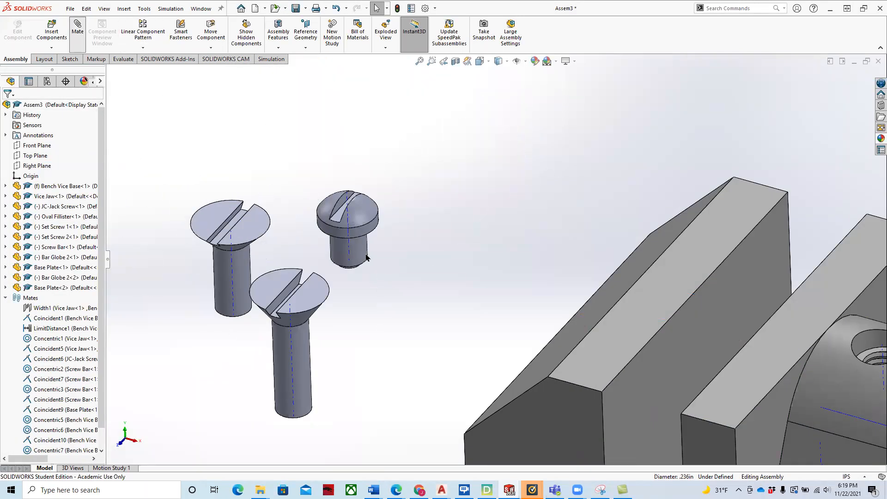
click(363, 256)
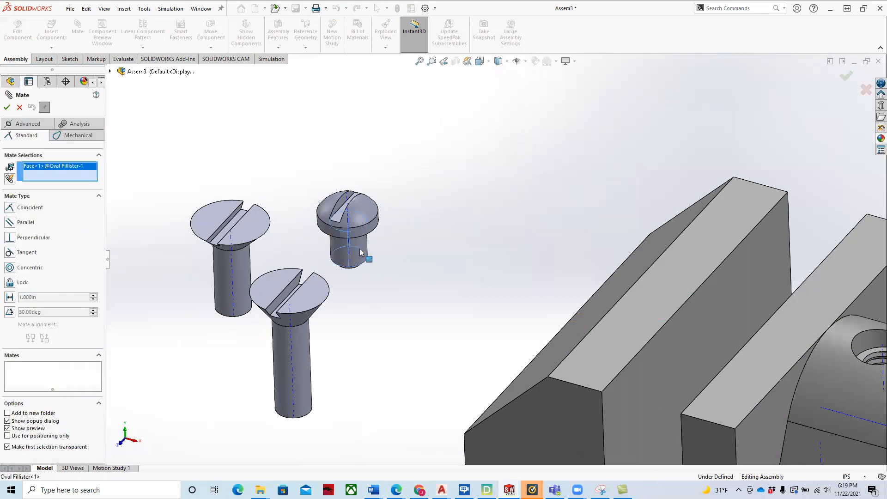
scroll(600, 316, up, 3)
scroll(595, 294, down, 8)
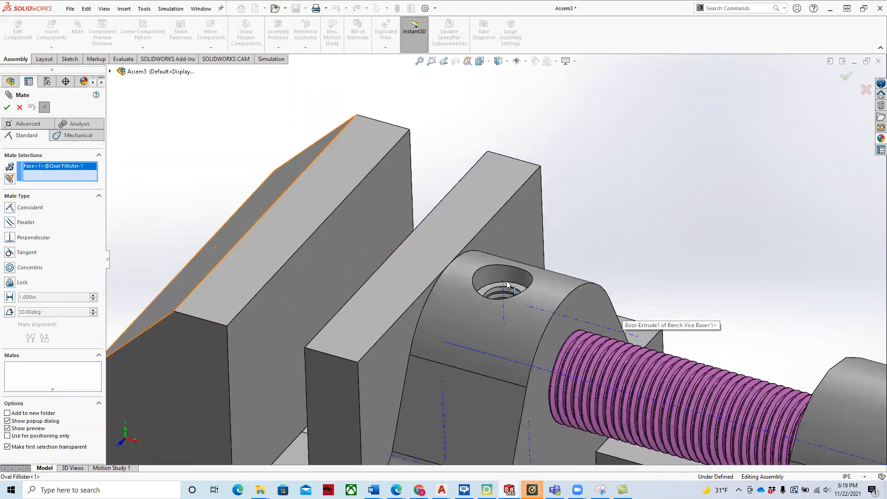
click(509, 278)
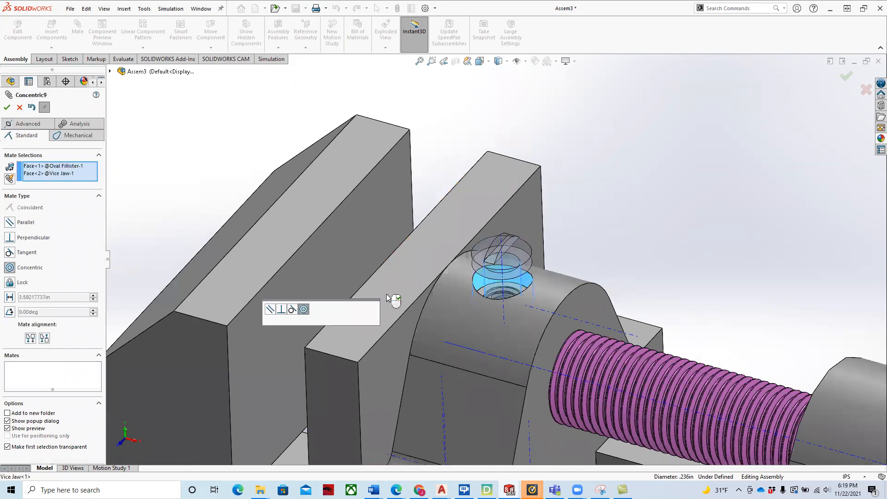
click(7, 107)
Add a coincident mate between the underside of the Oval Fillister's head and the counterbore floor in the Vice Jaw.
middle_drag(641, 274, 543, 224)
click(541, 225)
middle_drag(665, 138, 649, 356)
click(519, 147)
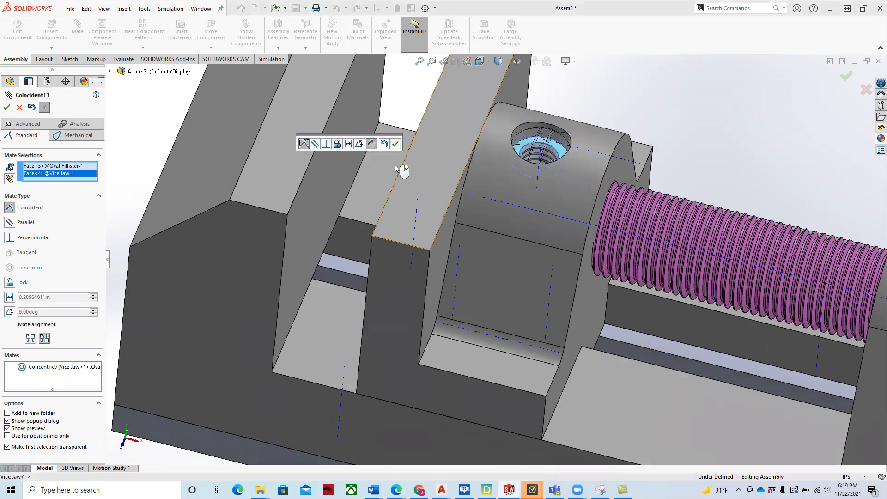
click(7, 107)
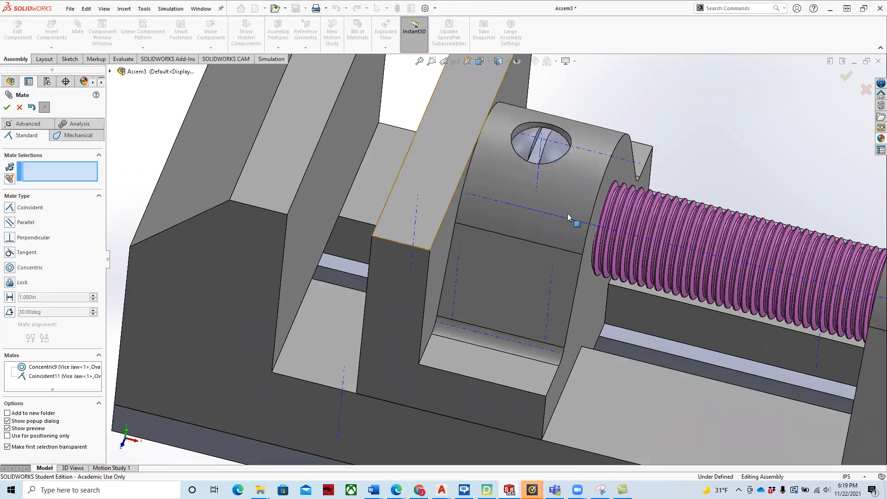
Finish mating and insert a Clamping Plate into the assembly beside the fixed jaw end of the vice.
scroll(443, 301, up, 5)
middle_drag(442, 314, 379, 309)
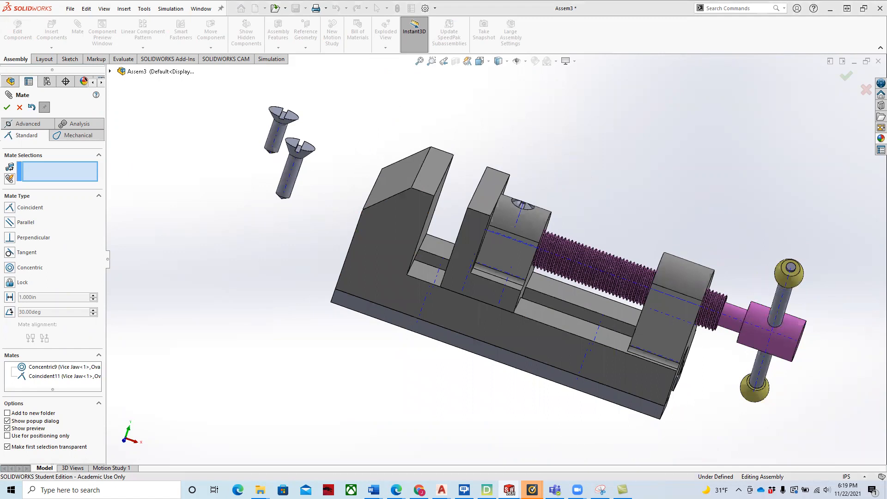
ctrl+drag(263, 283, 257, 281)
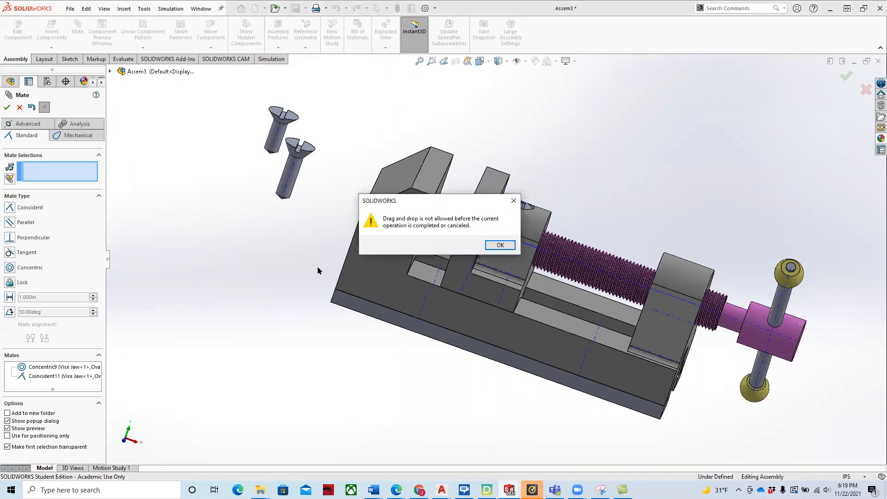
click(499, 245)
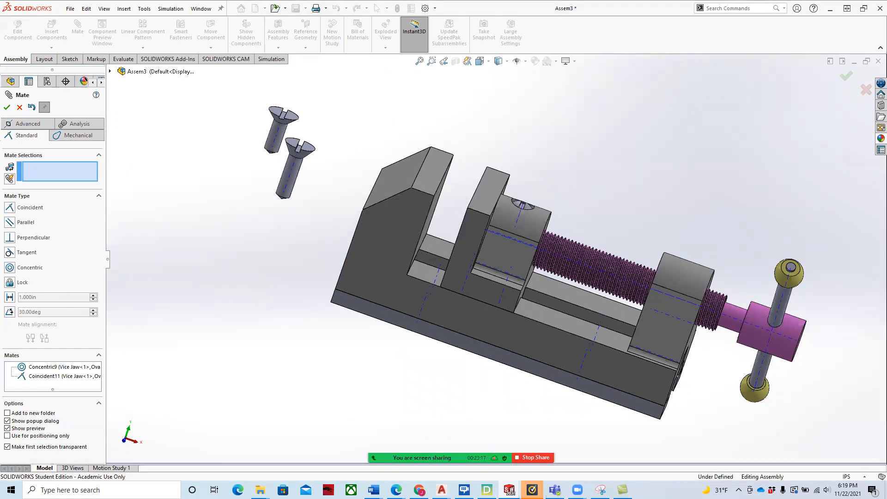
click(7, 109)
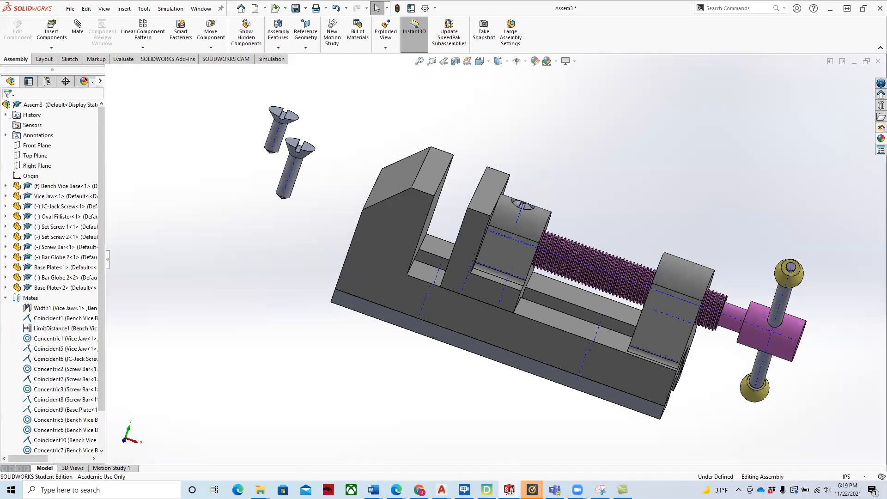
drag(0, 318, 256, 341)
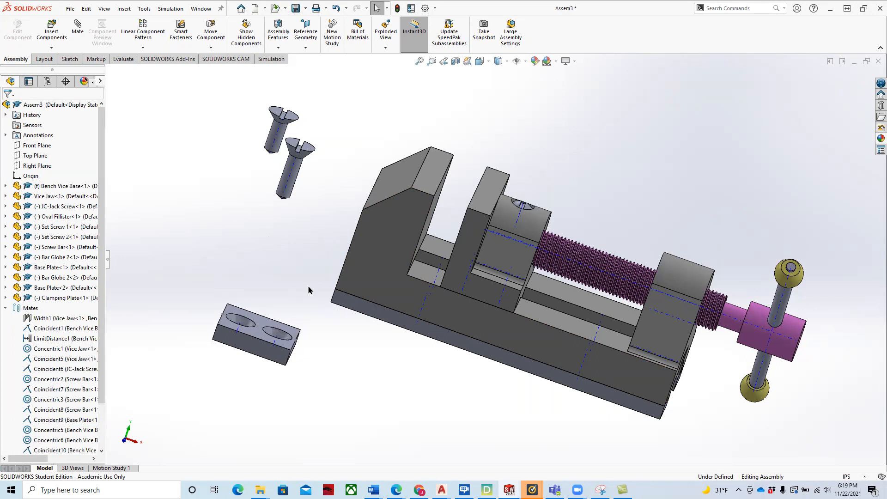
Add a concentric mate between Set Screw 2's shank and the copied Base Plate's hole nearest the fixed jaw.
middle_drag(295, 252, 491, 294)
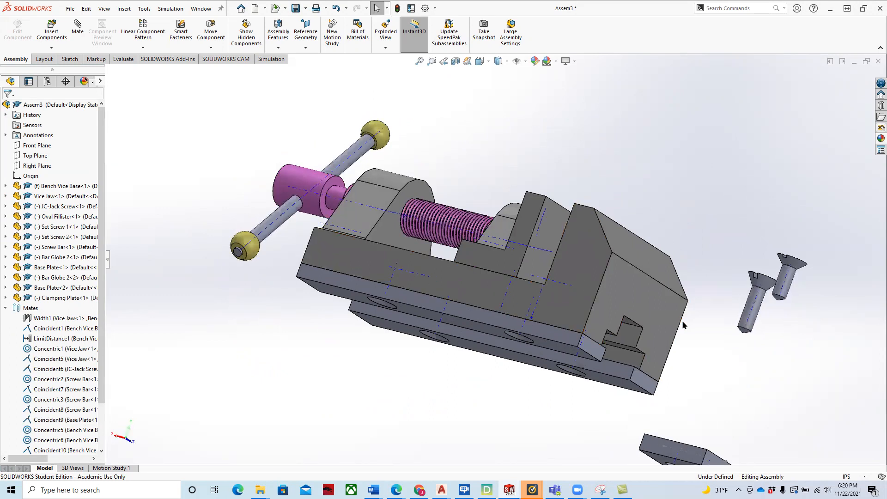
middle_drag(680, 333, 765, 349)
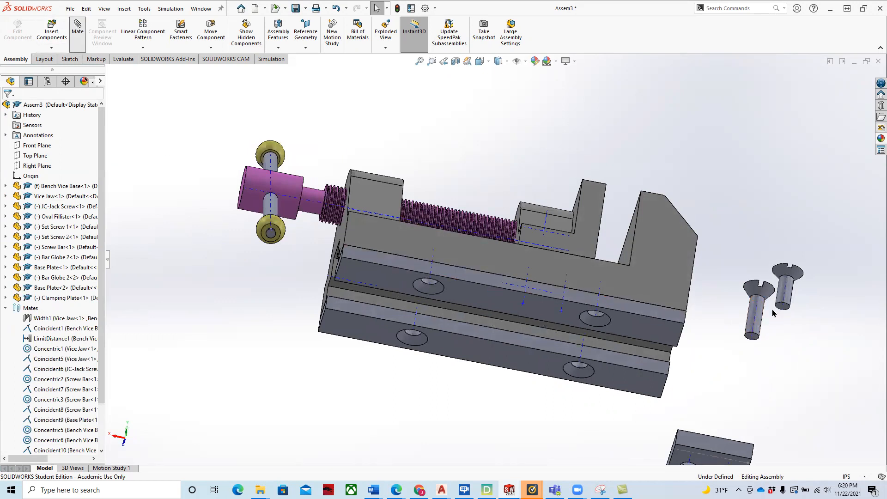
click(761, 321)
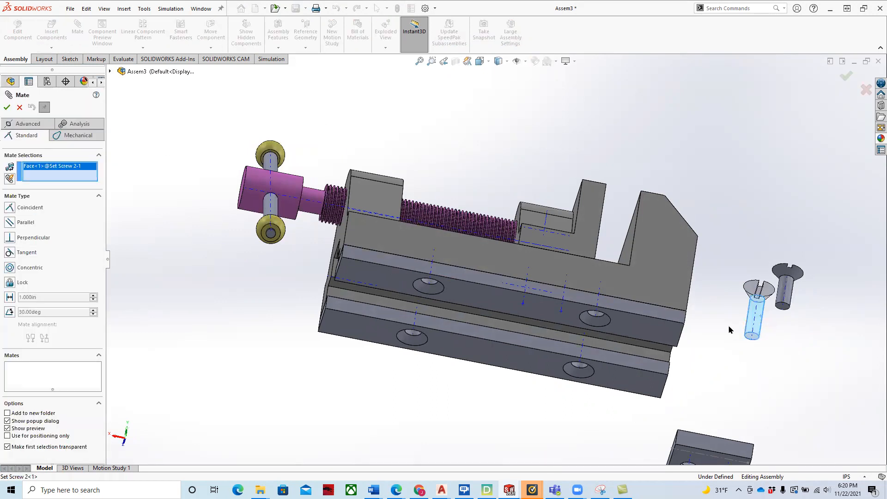
click(601, 318)
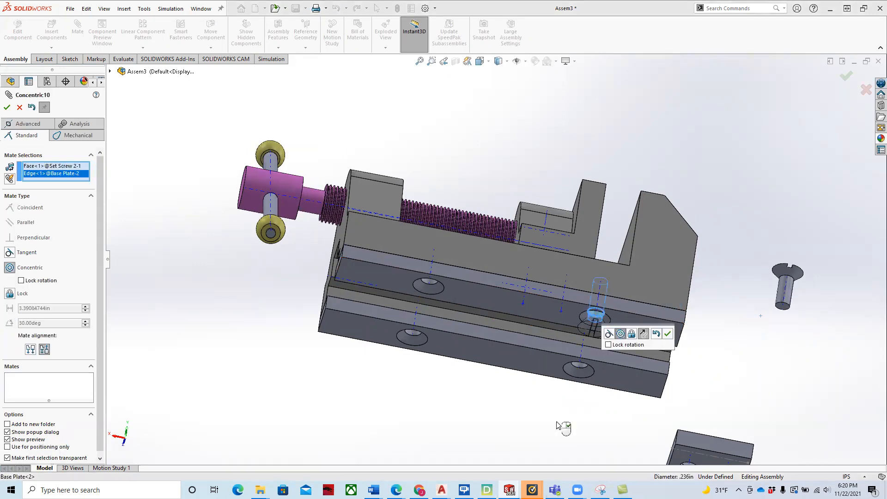
click(669, 337)
middle_drag(759, 226, 748, 268)
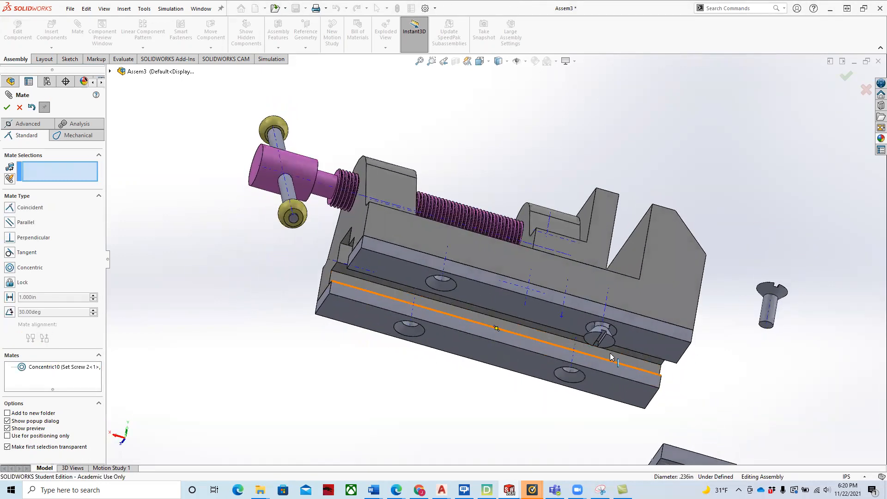
click(600, 340)
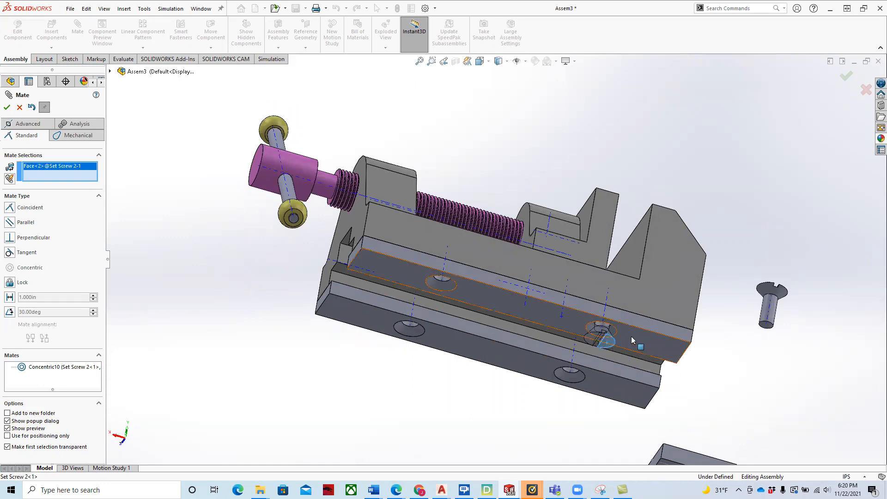
click(631, 339)
middle_drag(723, 297, 733, 359)
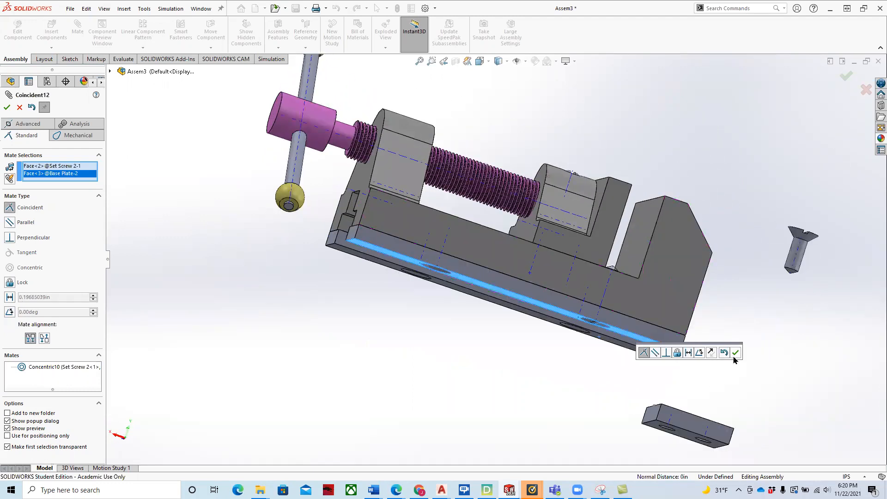
click(19, 108)
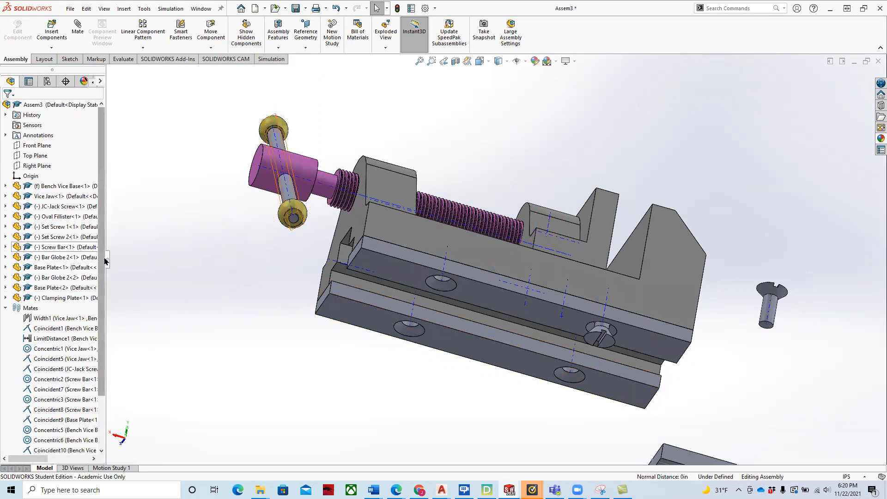
Delete the concentric mate between Set Screw 2 and the copied Base Plate.
scroll(95, 370, down, 2)
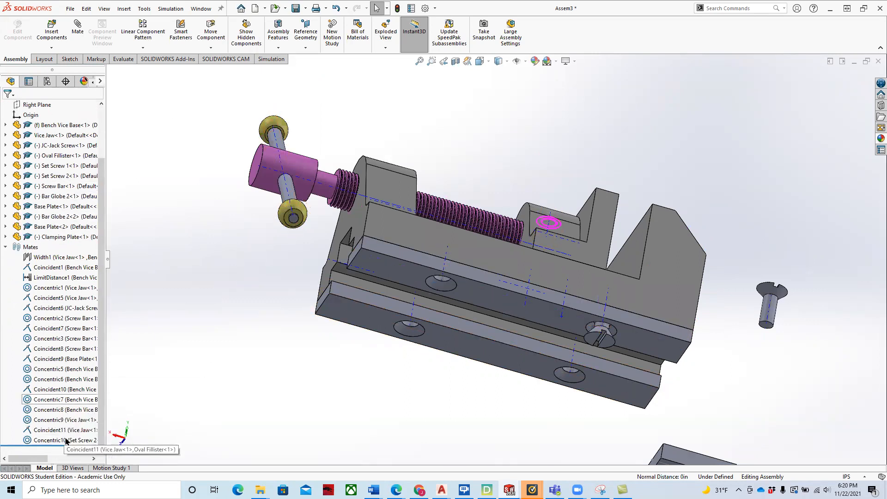
right_click(49, 439)
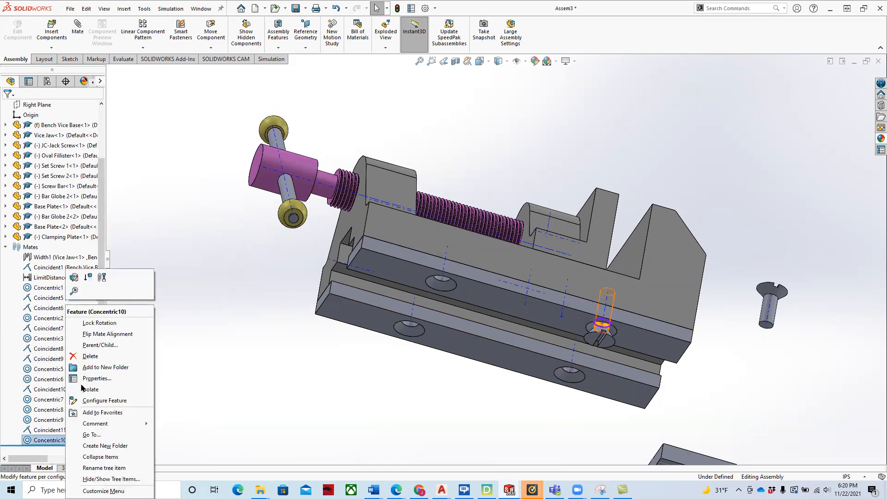
click(90, 356)
click(505, 199)
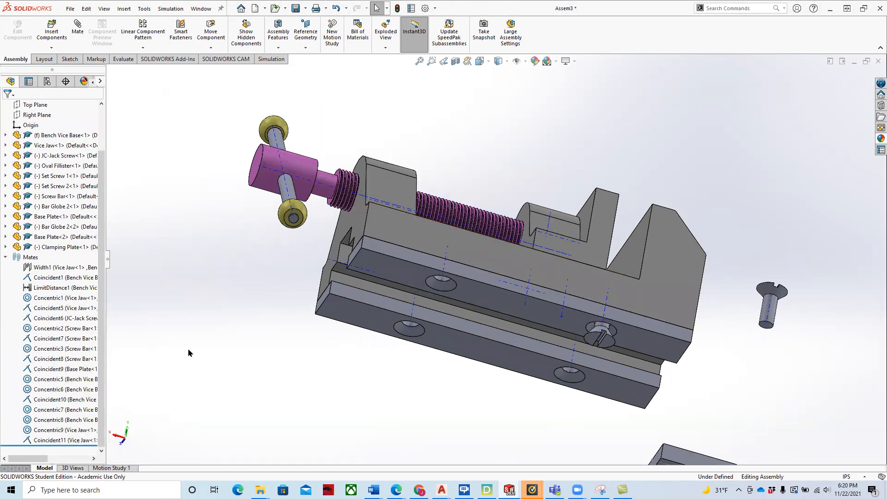
Move Set Screw 2 out of the Base Plate hole to free space below the vice.
key(f)
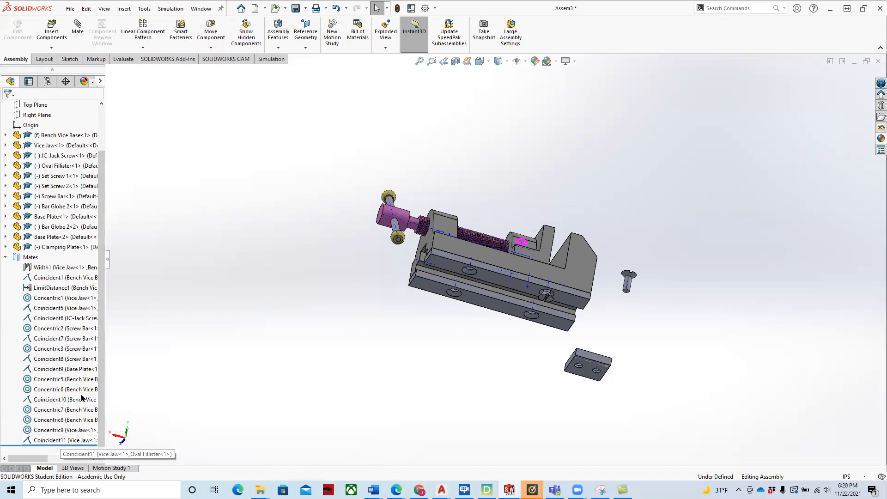
drag(550, 299, 538, 394)
middle_drag(647, 127, 644, 231)
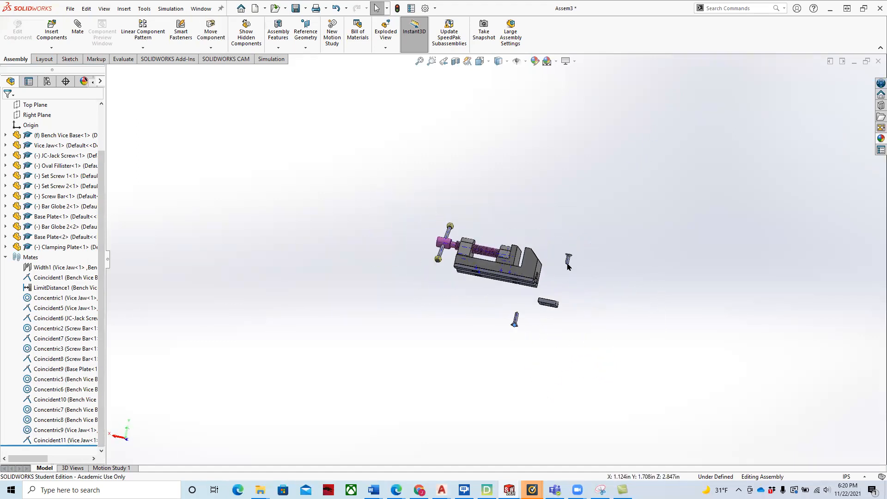
scroll(568, 267, down, 2)
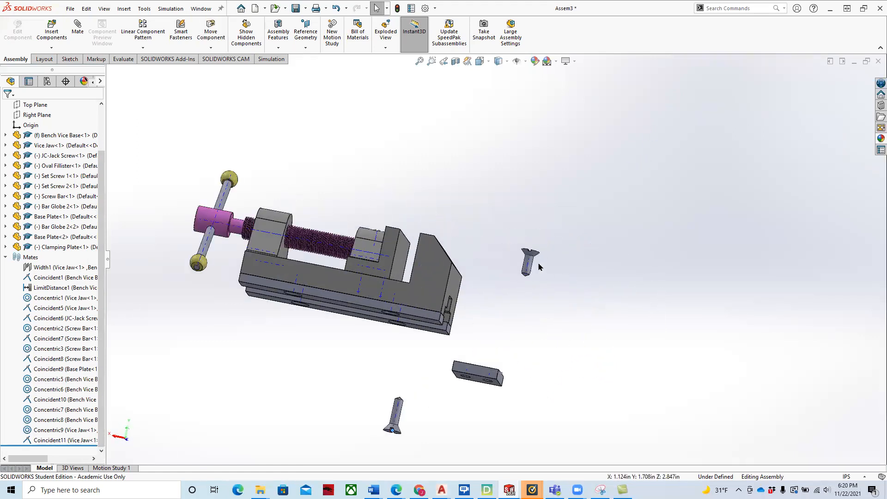
click(77, 29)
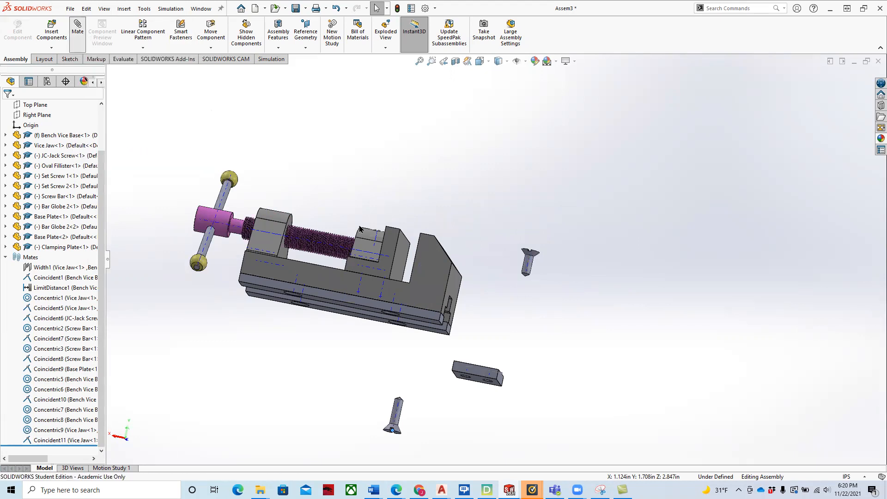
click(526, 269)
scroll(478, 249, down, 5)
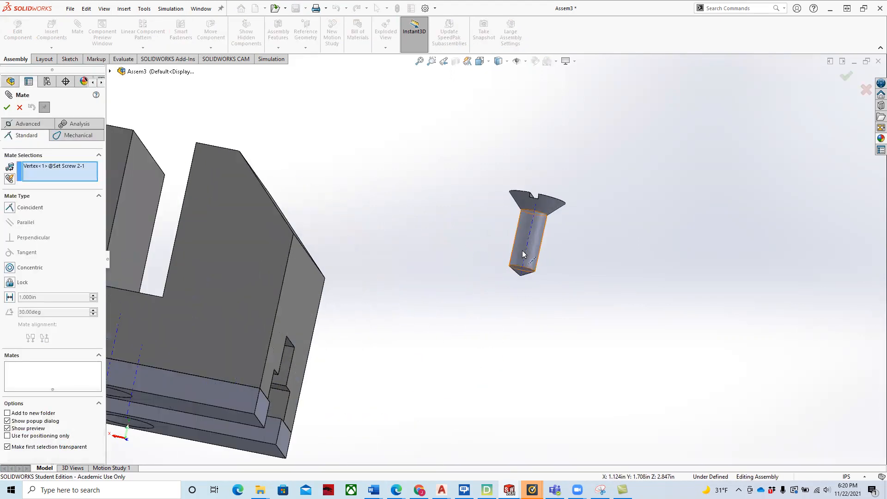
click(516, 253)
scroll(337, 291, up, 3)
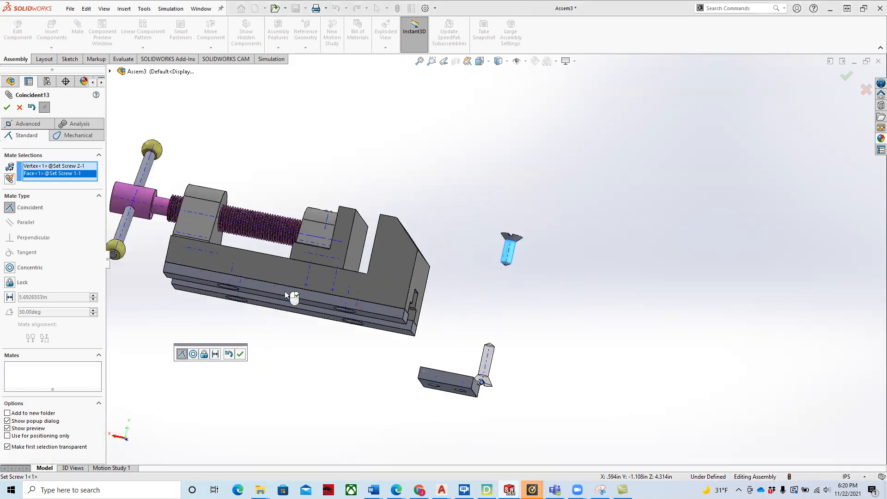
scroll(338, 291, down, 8)
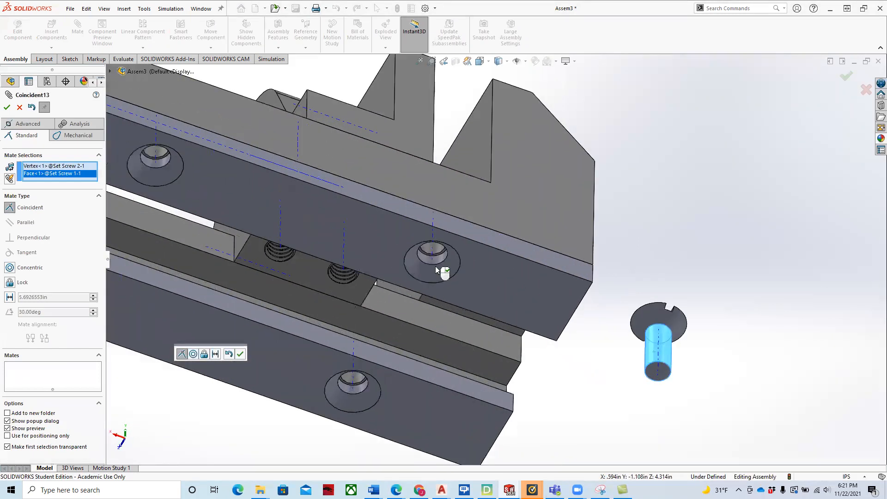
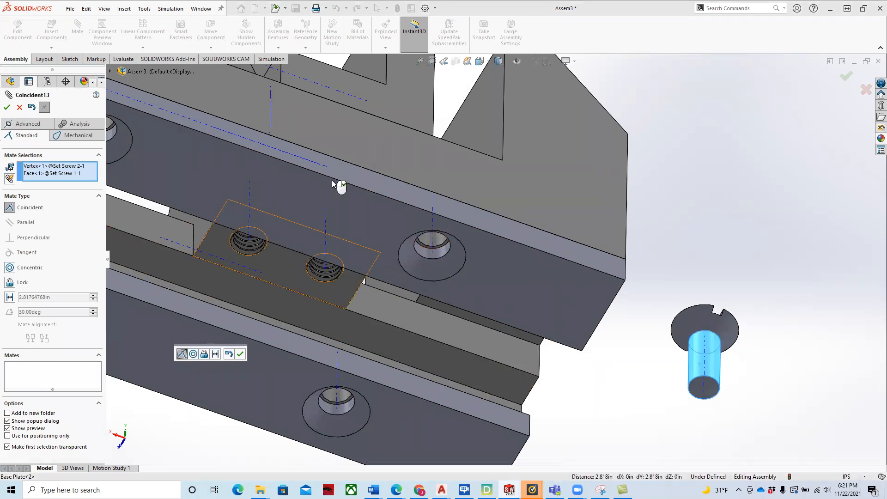
scroll(711, 253, up, 3)
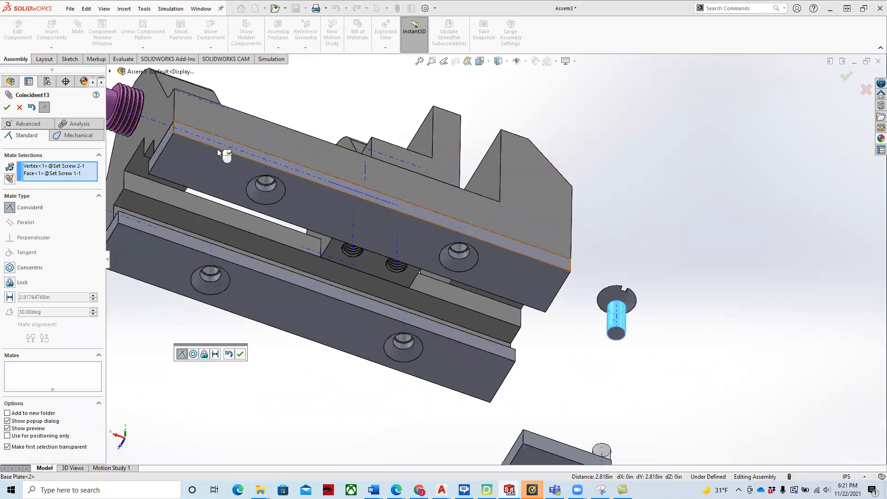
right_click(88, 175)
click(117, 175)
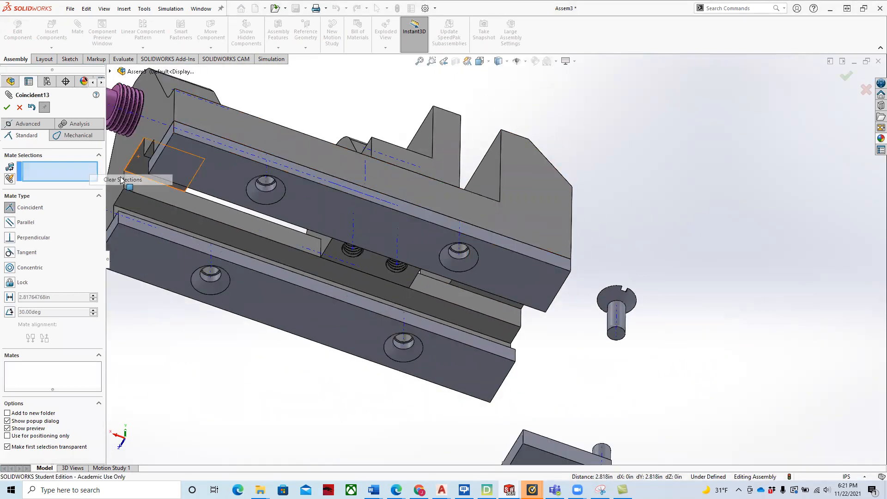
click(622, 322)
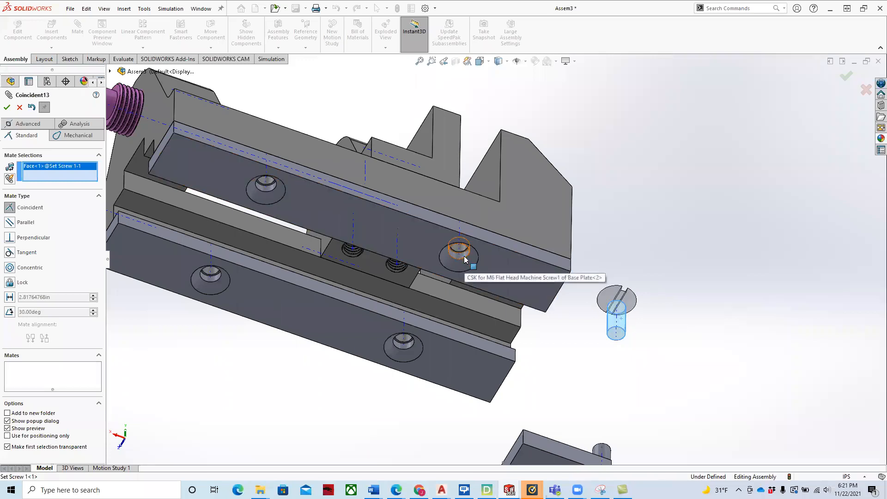
click(464, 258)
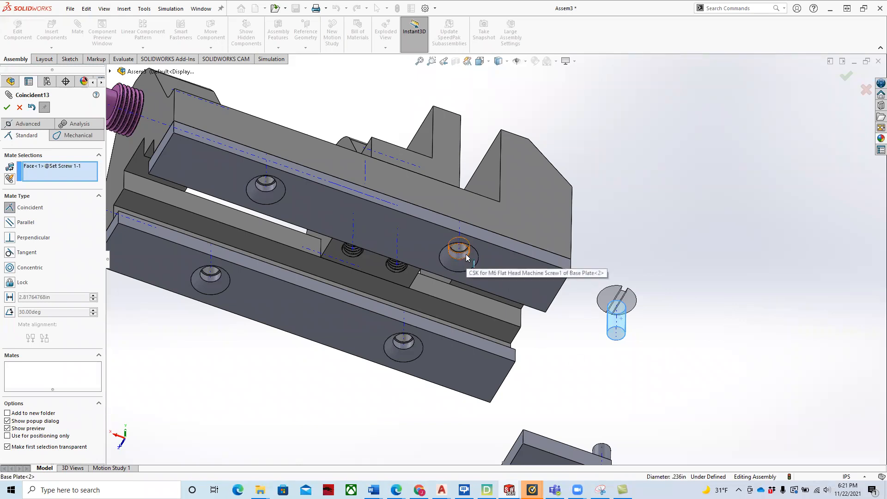
click(465, 260)
click(20, 107)
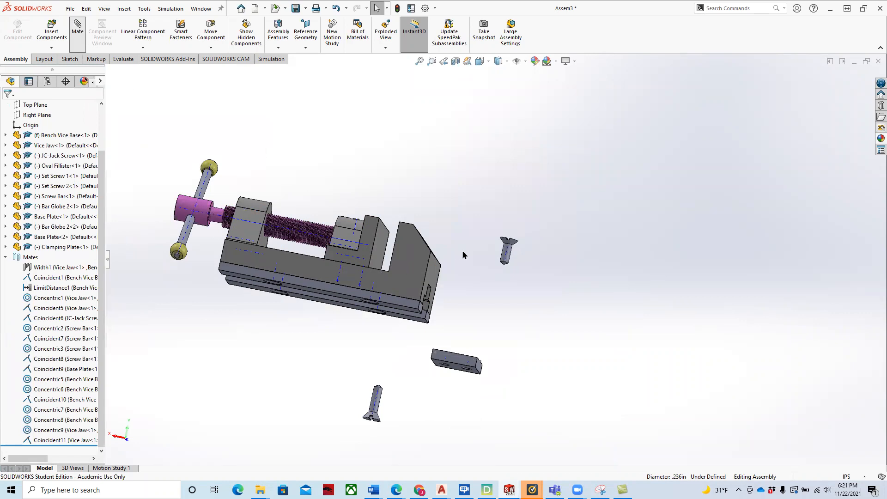
Add a concentric mate between Set Screw 1's shank and the Bench Vice Base hole behind the copied Base Plate, flipping the alignment so the head faces down.
scroll(494, 260, up, 2)
key(m)
scroll(468, 283, down, 3)
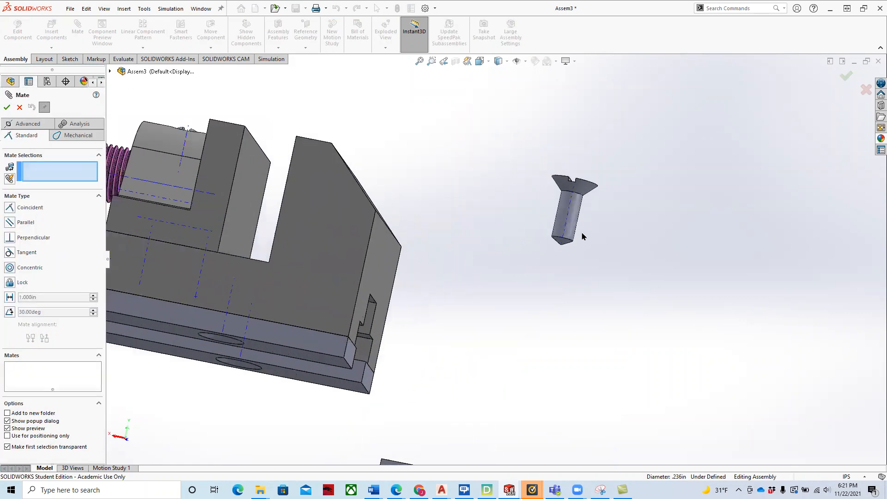
click(572, 218)
scroll(289, 337, up, 2)
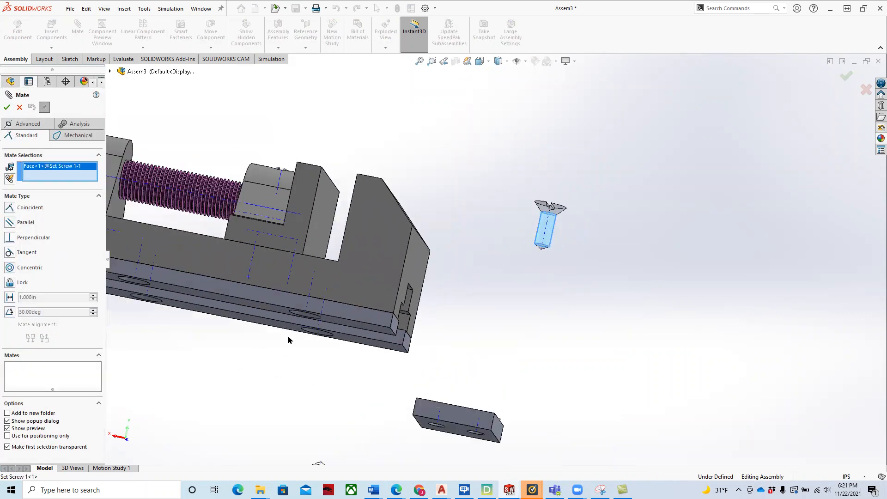
middle_drag(289, 336, 350, 213)
scroll(349, 213, down, 5)
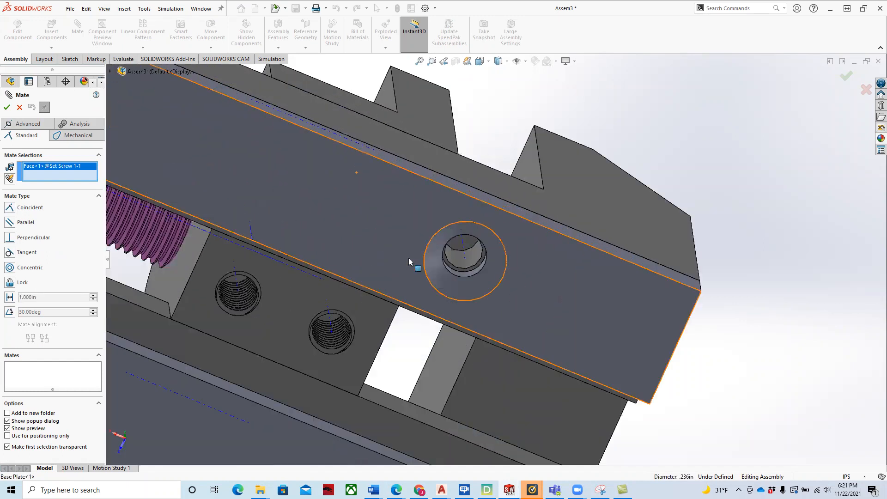
click(573, 255)
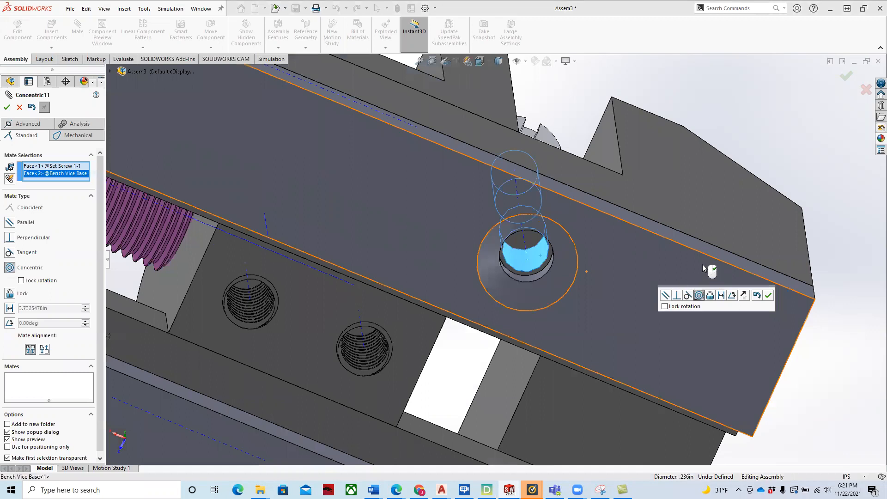
scroll(704, 269, up, 5)
middle_drag(625, 212, 589, 370)
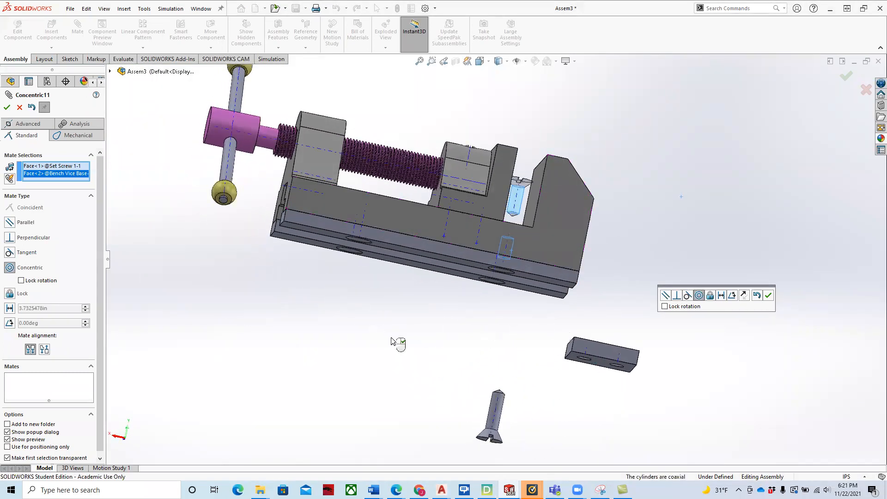
click(44, 351)
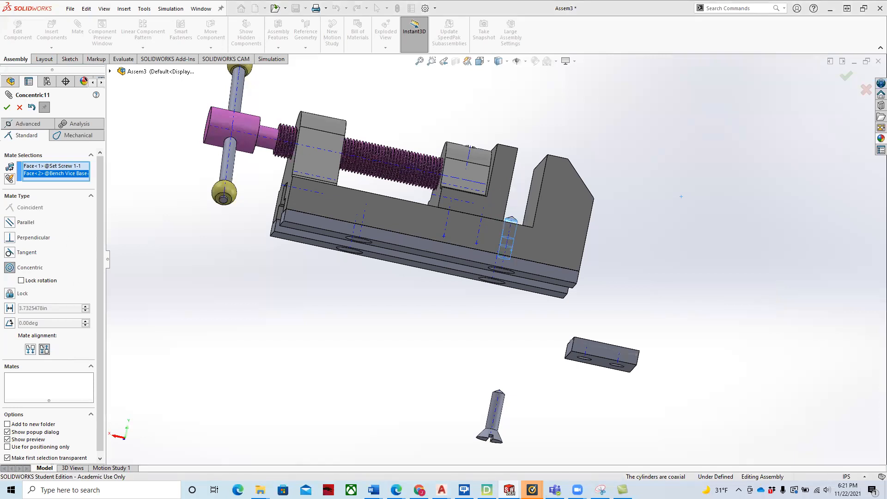
click(7, 108)
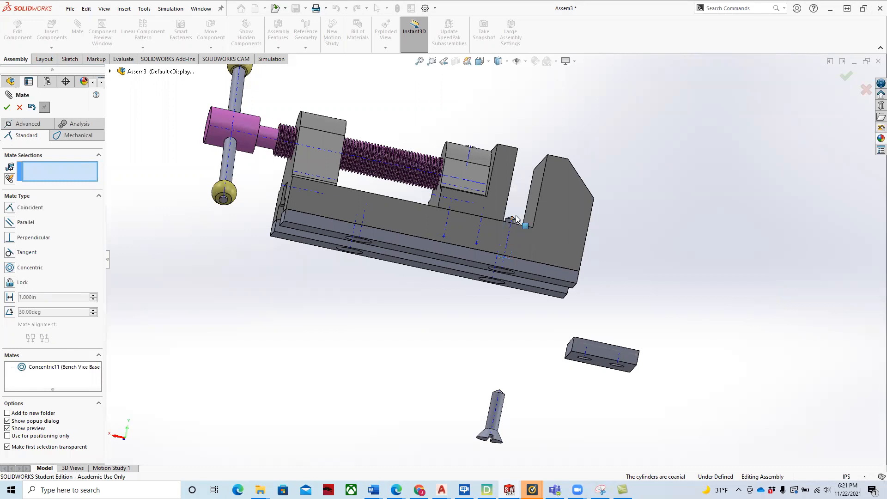
click(7, 107)
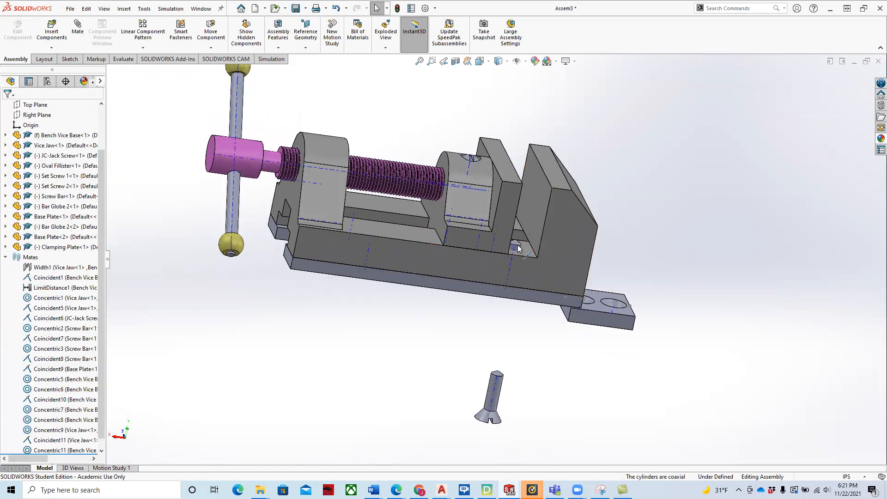
Slide Set Screw 1 down below the vice and mate its head's flat face coincident with the copied Base Plate's underside.
drag(518, 249, 499, 324)
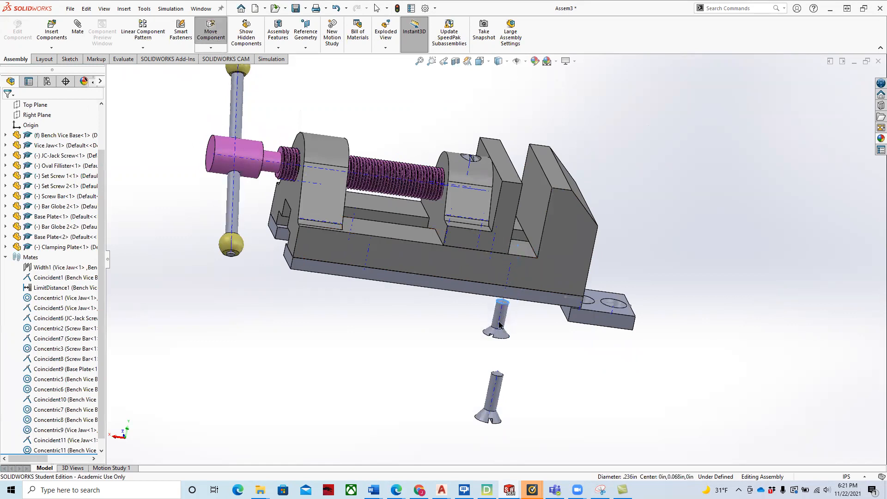
middle_drag(417, 315, 497, 295)
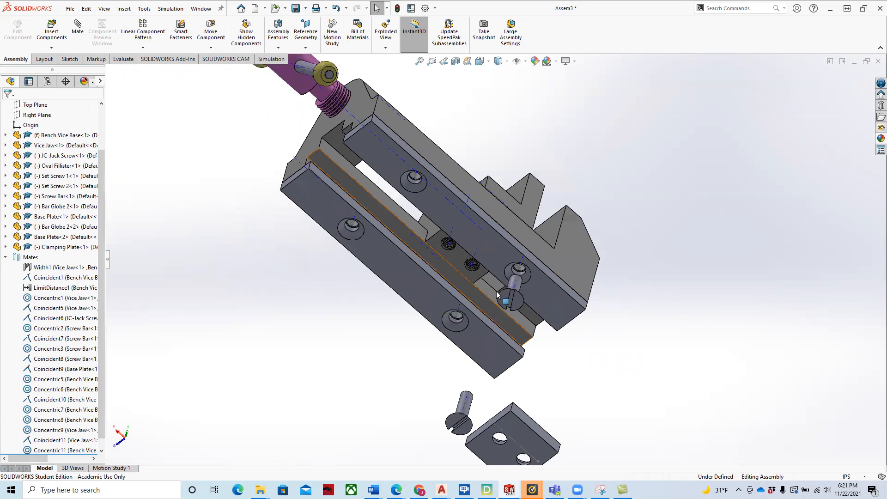
scroll(497, 293, down, 2)
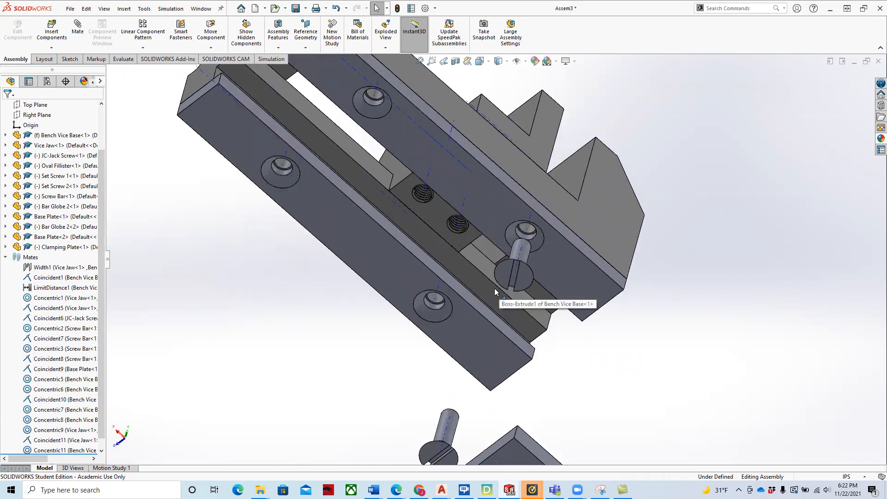
click(77, 28)
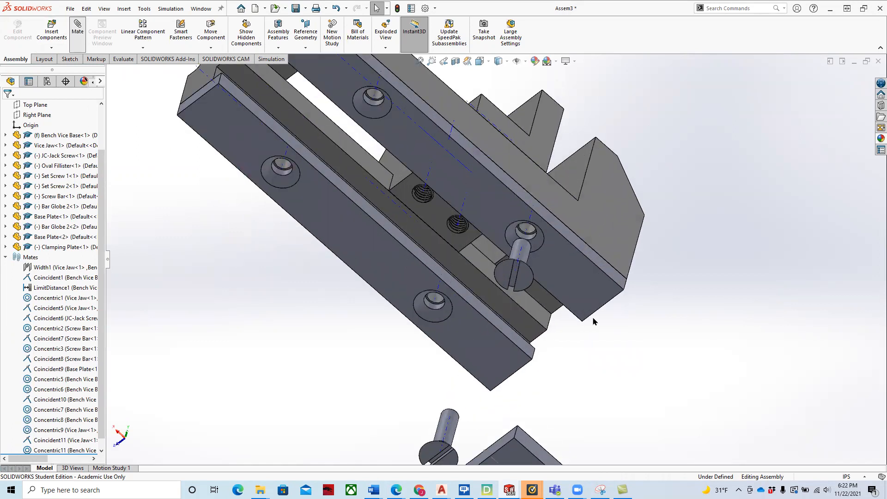
click(521, 280)
click(562, 271)
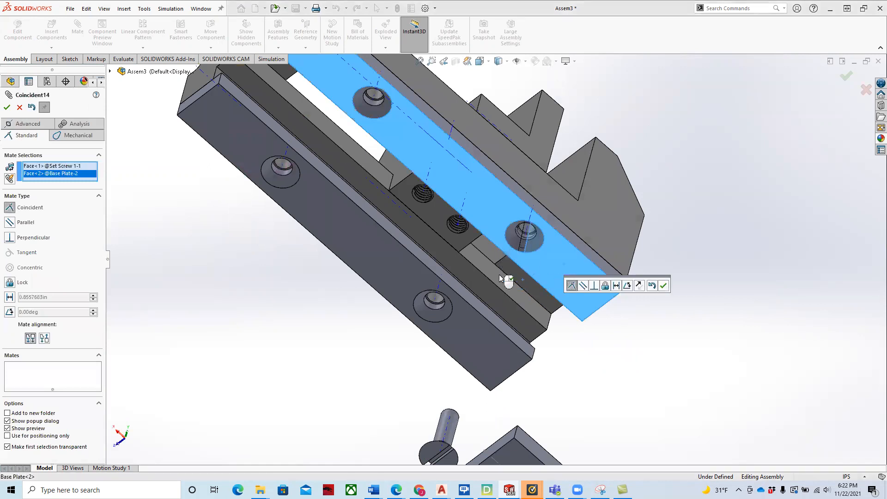
click(663, 286)
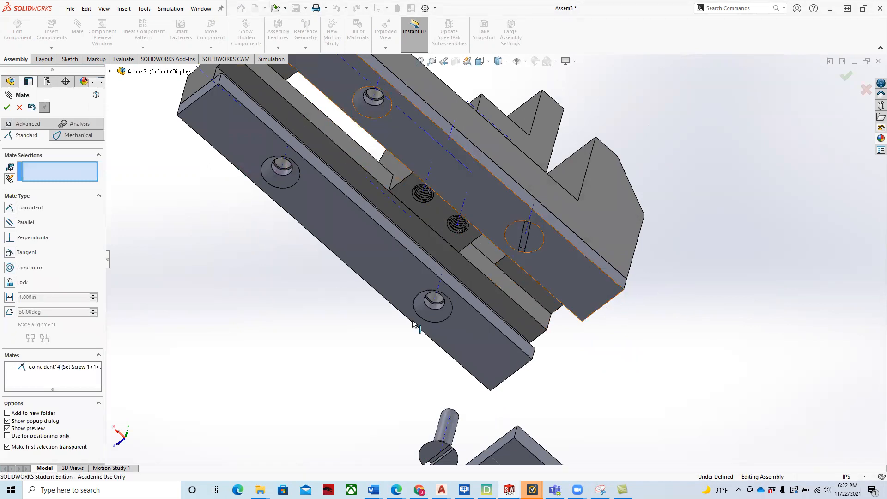
click(7, 108)
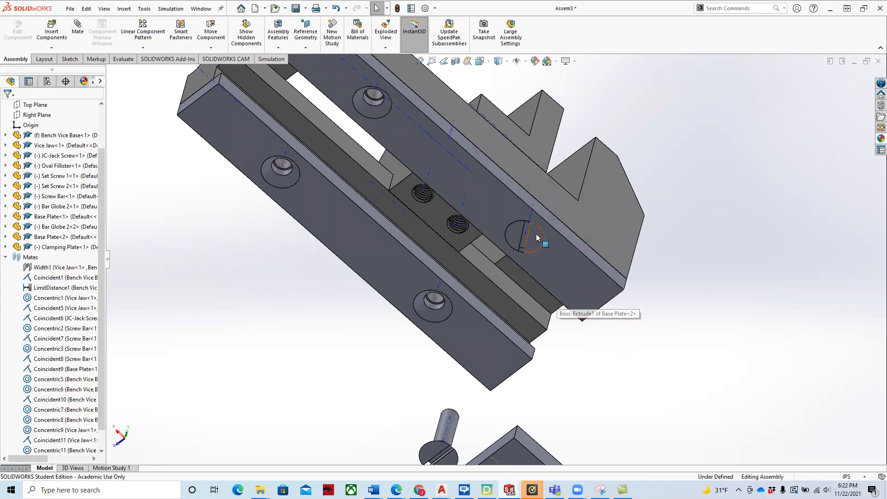
Create three copies of Set Screw 1 in the free space around the vice for the remaining Base Plate holes.
drag(532, 240, 351, 366)
ctrl+drag(538, 240, 200, 210)
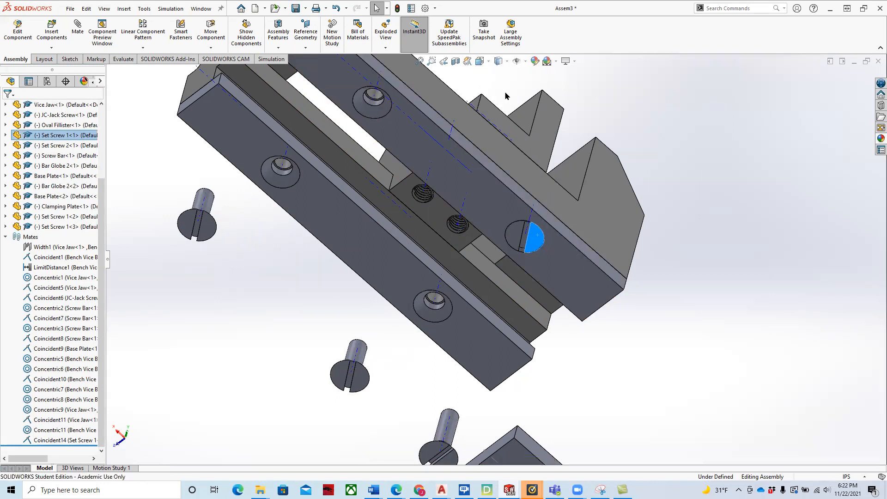
scroll(531, 210, up, 3)
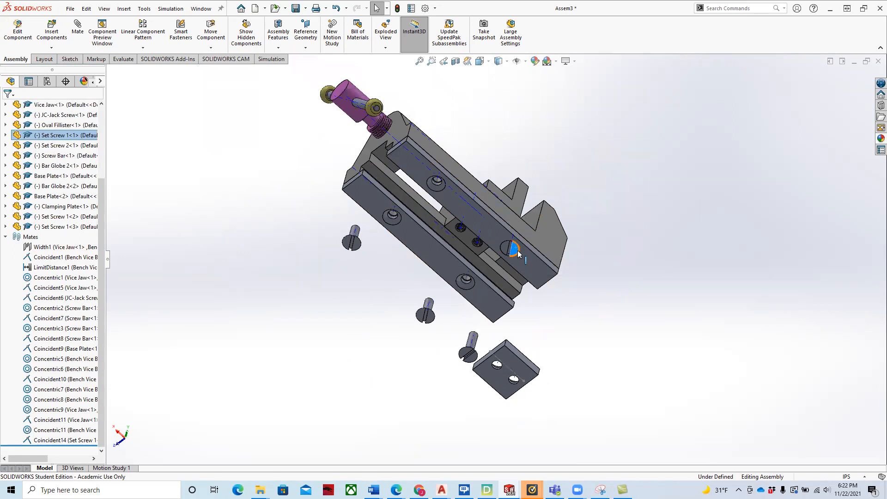
drag(515, 253, 467, 122)
ctrl+drag(515, 248, 452, 122)
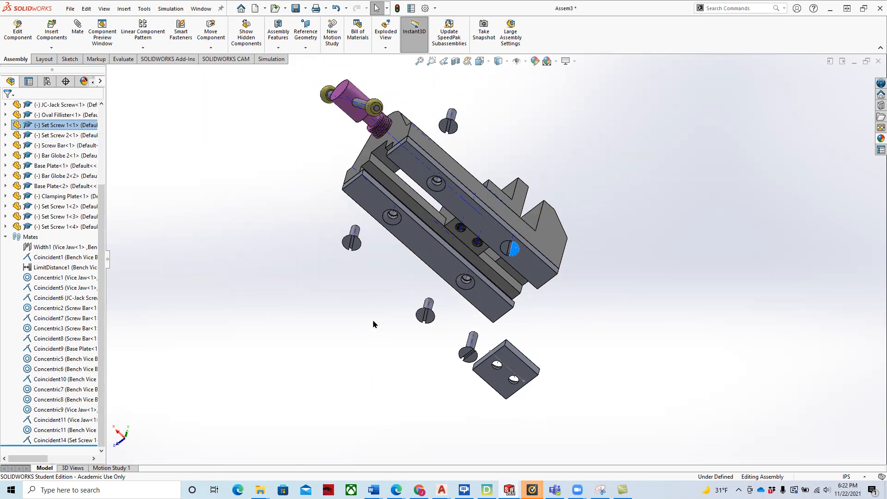
Add a concentric mate between the nearest Set Screw 1 copy's shank and the original Base Plate's hole at the fixed jaw end.
scroll(405, 254, up, 5)
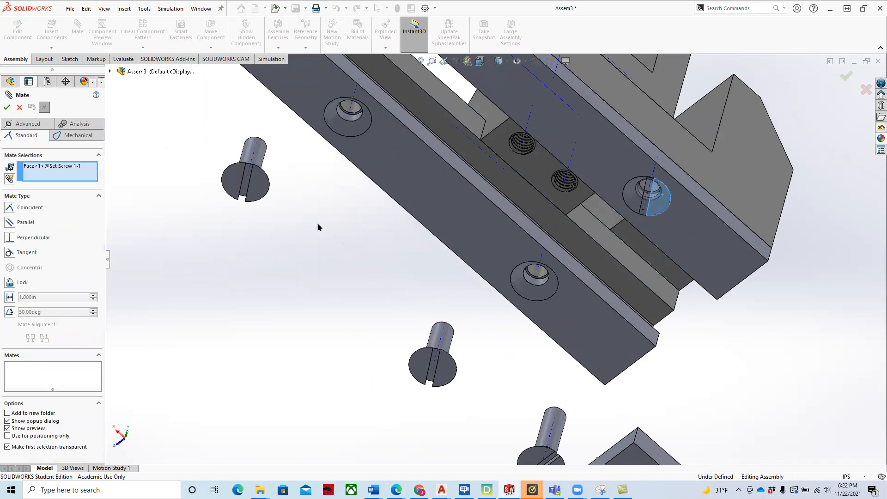
right_click(86, 178)
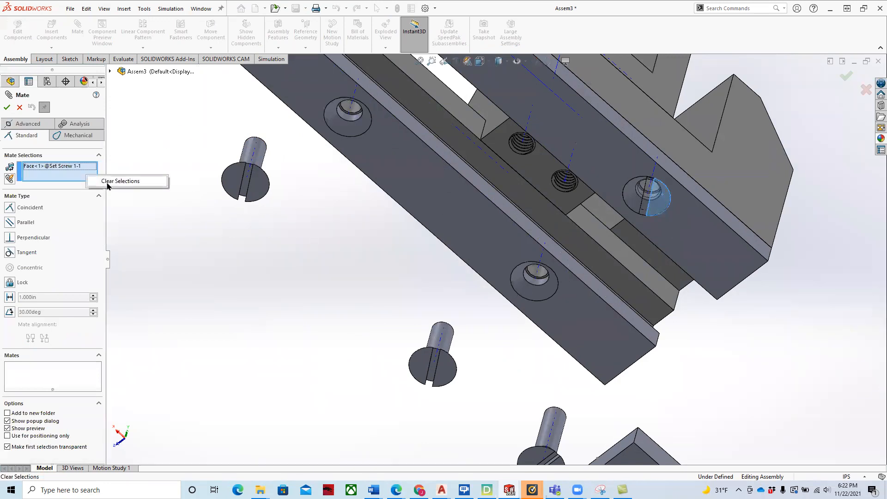
click(107, 183)
click(452, 341)
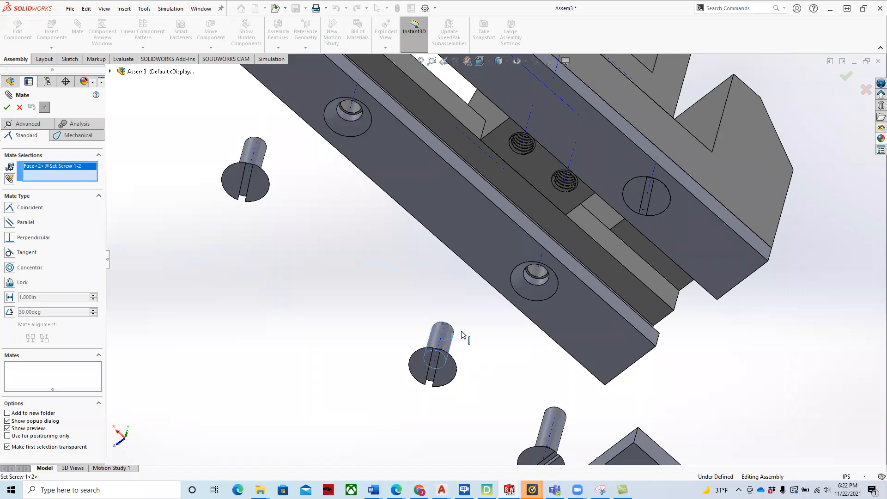
click(543, 284)
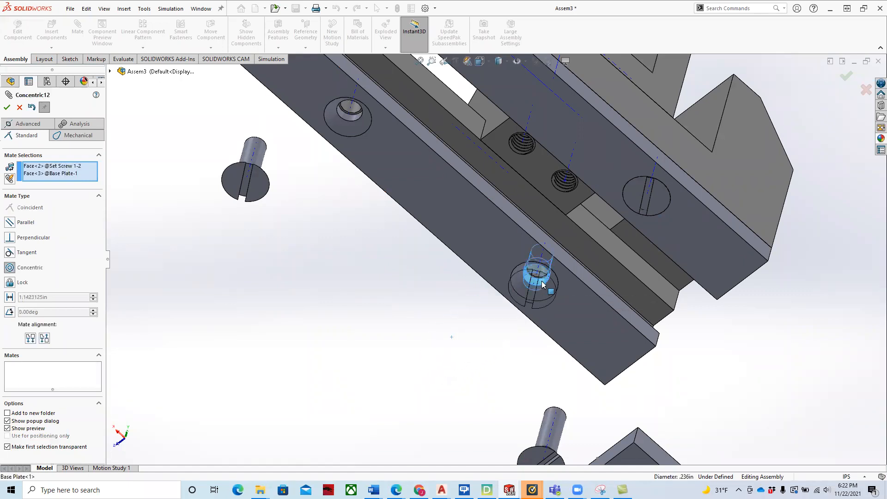
click(656, 297)
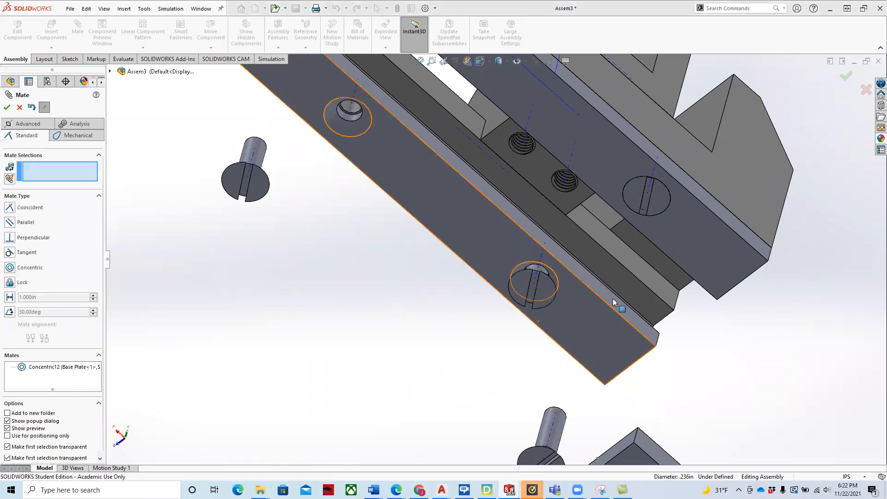
Mate that Set Screw 1 copy's flat head face coincident with the original Base Plate's underside.
click(554, 301)
click(579, 313)
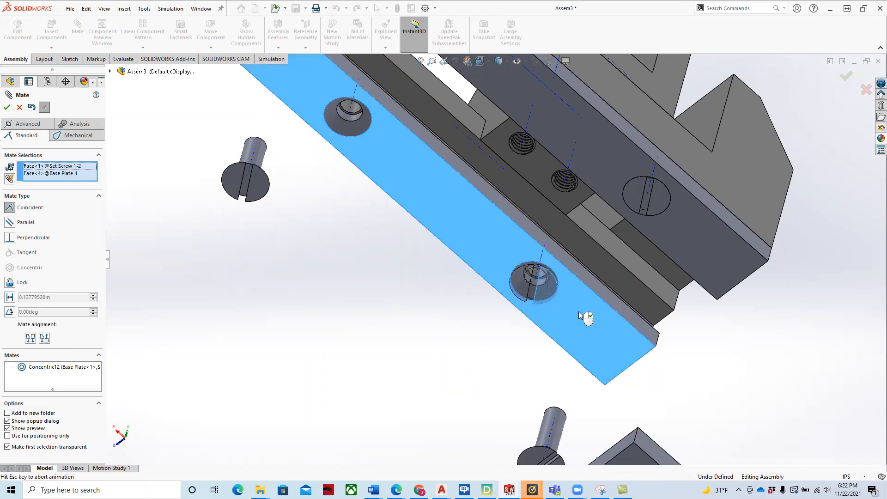
click(682, 326)
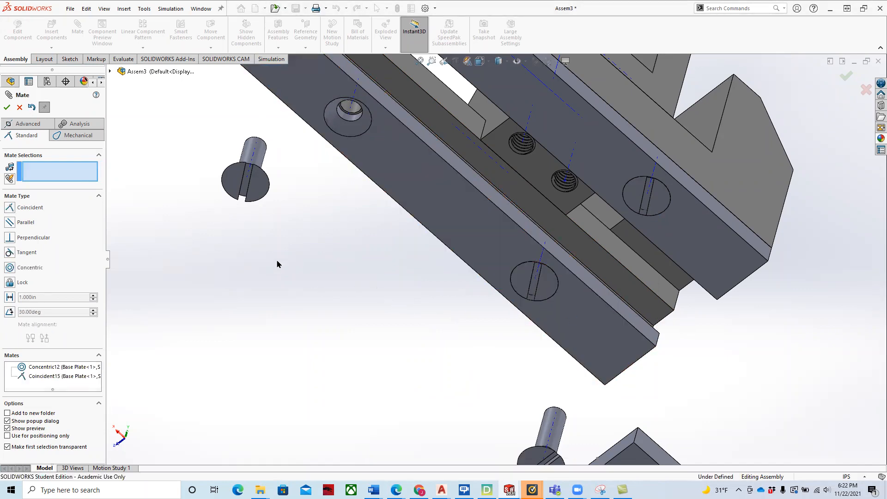
Add a concentric mate between the next Set Screw 1 copy's shank and the original Base Plate's empty hole at the jack screw end.
scroll(305, 231, up, 3)
scroll(379, 214, down, 5)
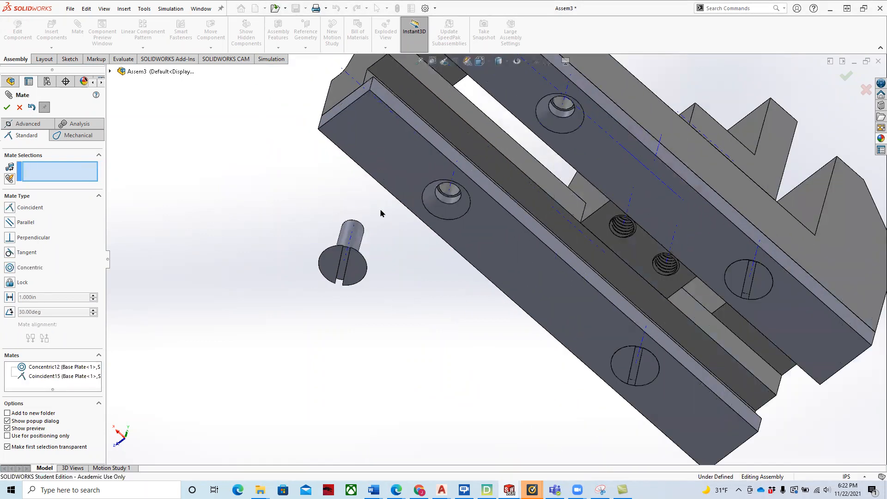
click(358, 238)
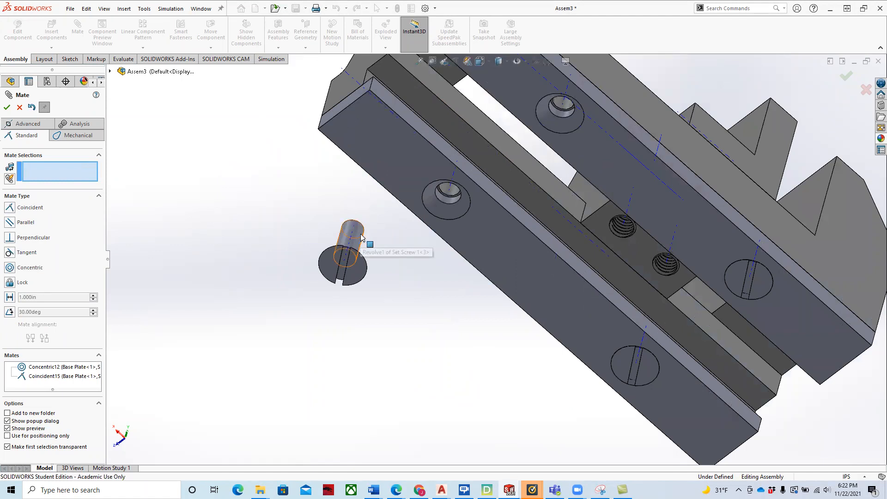
click(453, 202)
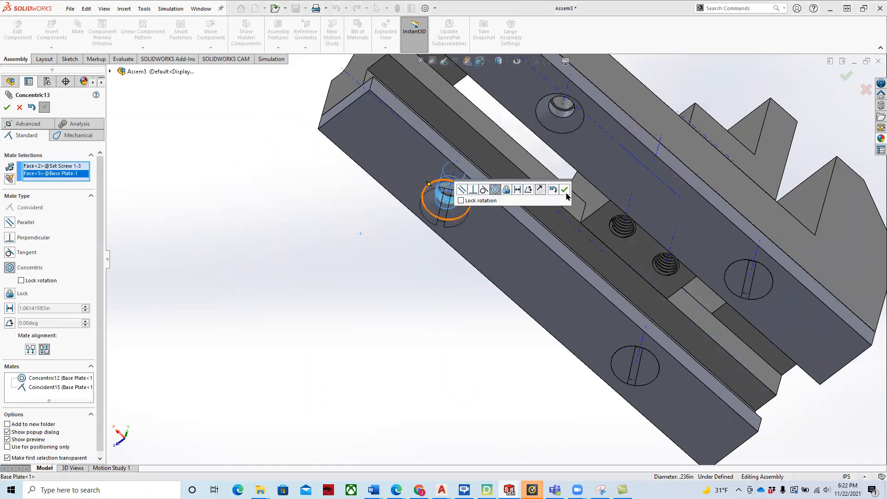
click(564, 190)
Mate the flat head face of the Set Screw 1 copy at the jack screw end coincident with the original Base Plate's underside.
click(458, 206)
click(483, 234)
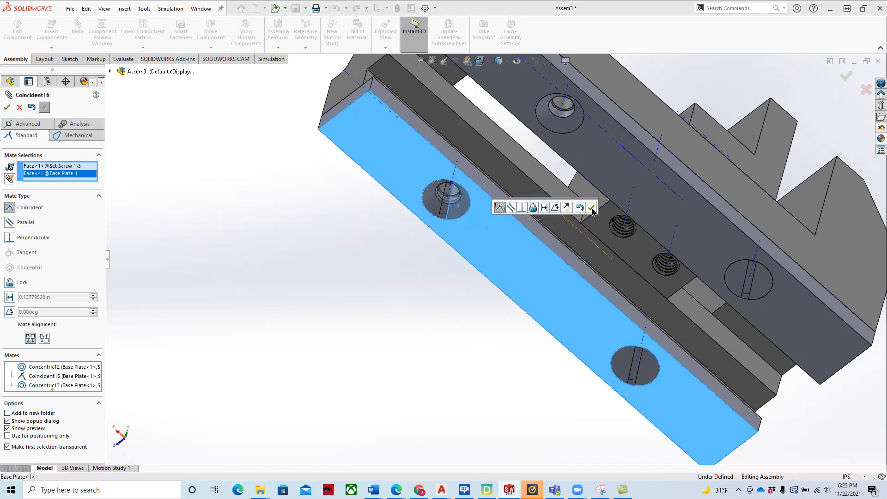
click(592, 210)
Add a concentric mate between the last loose Set Screw 1 copy's shank and the copied Base Plate's empty hole.
scroll(660, 194, up, 5)
scroll(532, 146, down, 4)
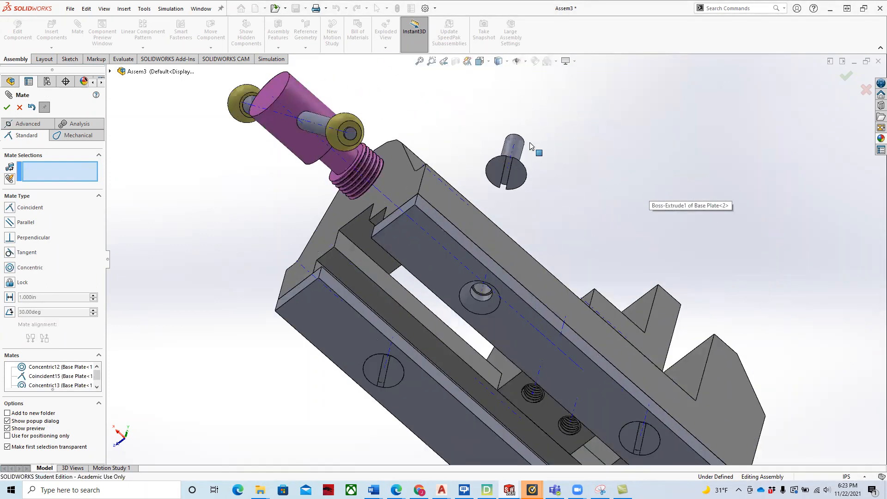
click(521, 149)
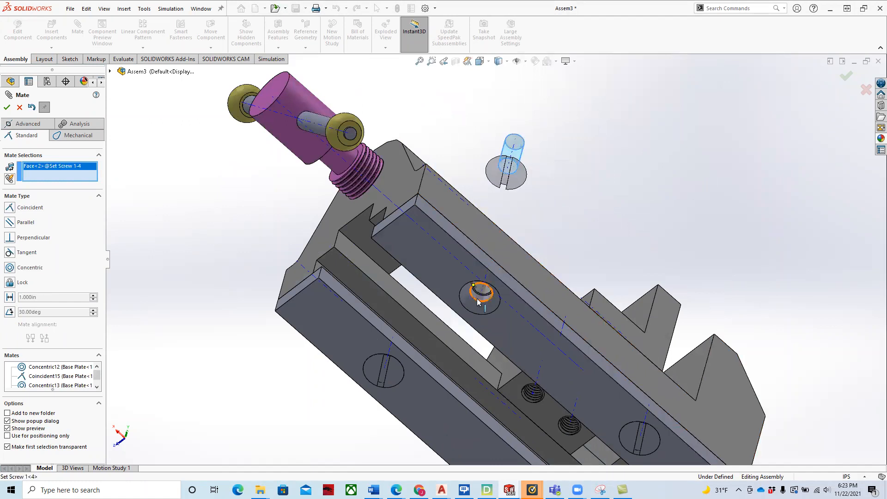
click(478, 301)
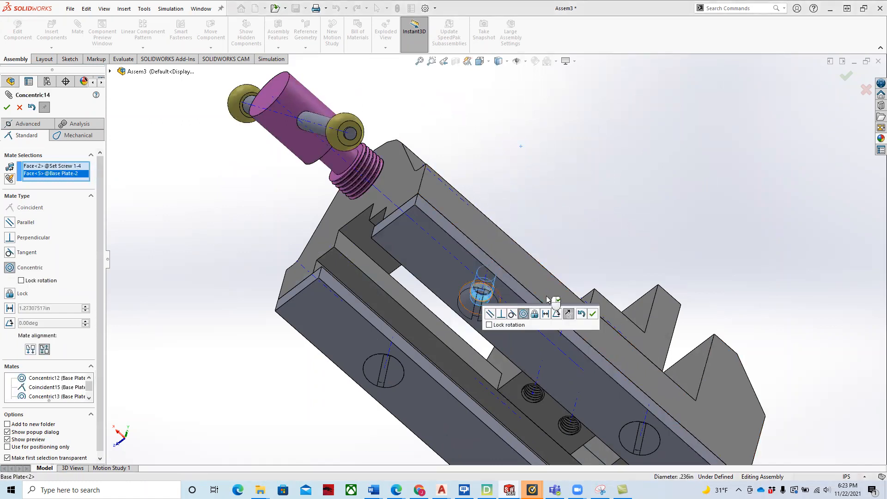
click(594, 314)
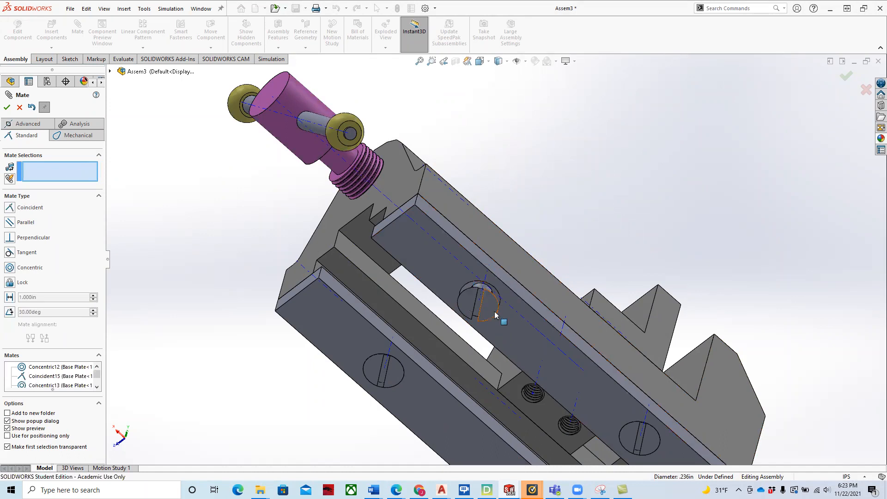
Mate the last Set Screw 1 copy's flat head face coincident with the copied Base Plate's underside.
click(490, 316)
click(512, 325)
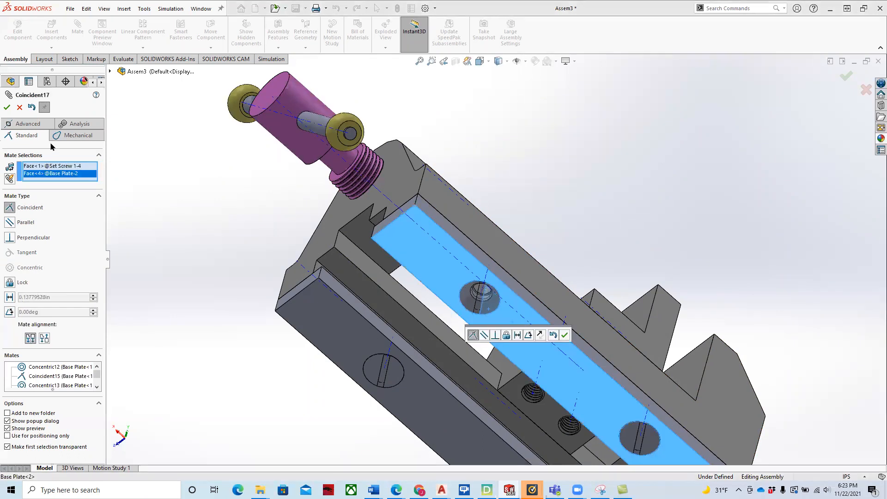
click(8, 108)
Mate the Clamping Plate's non-countersunk face coincident with the Vice Jaw's underside, flipping the alignment so the countersinks face outward.
scroll(581, 240, up, 4)
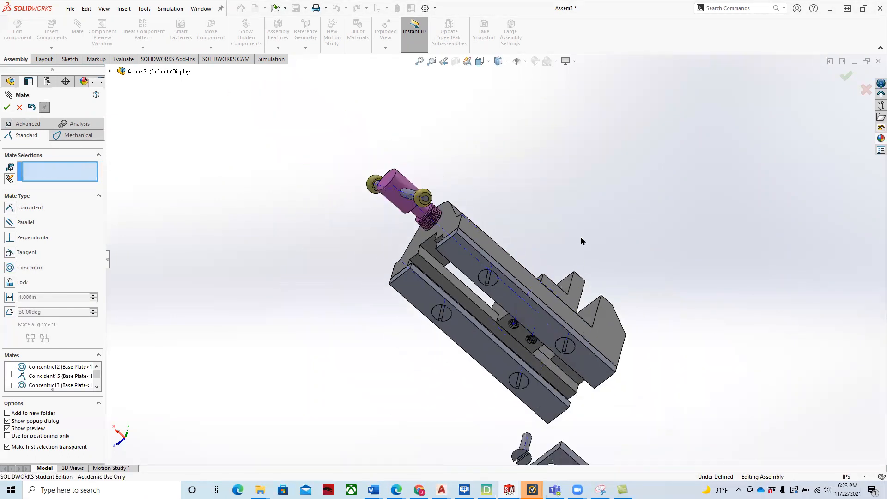
middle_drag(590, 211, 646, 425)
scroll(598, 393, up, 2)
scroll(553, 356, down, 5)
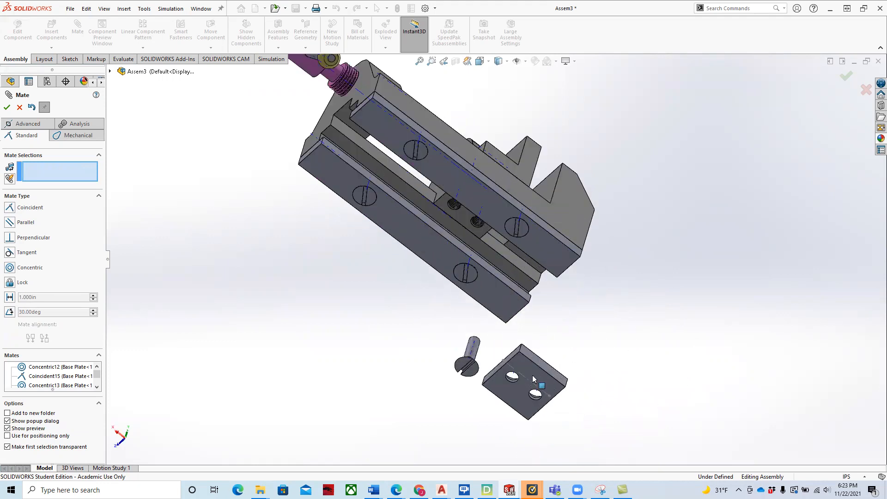
click(532, 379)
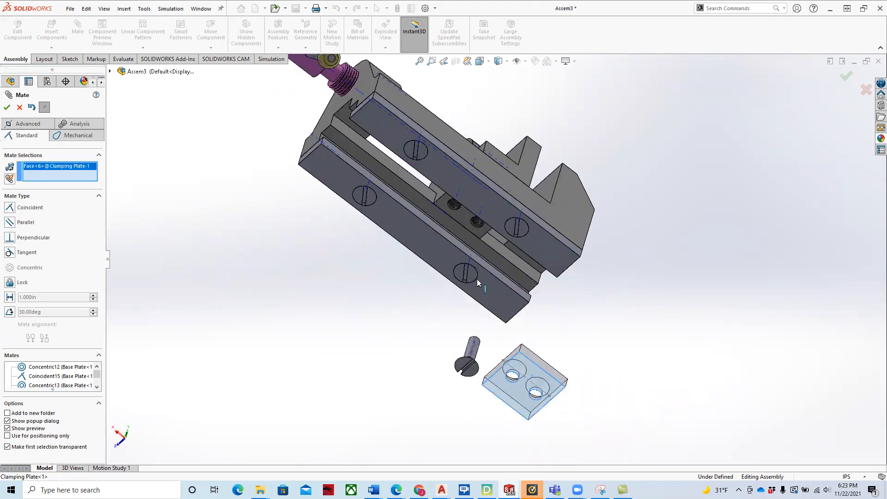
click(460, 223)
middle_drag(336, 228, 366, 263)
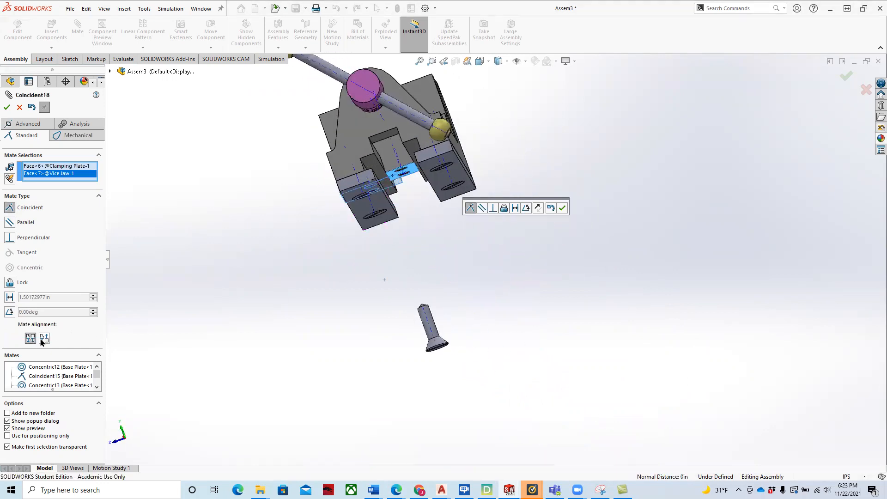
middle_drag(332, 283, 300, 180)
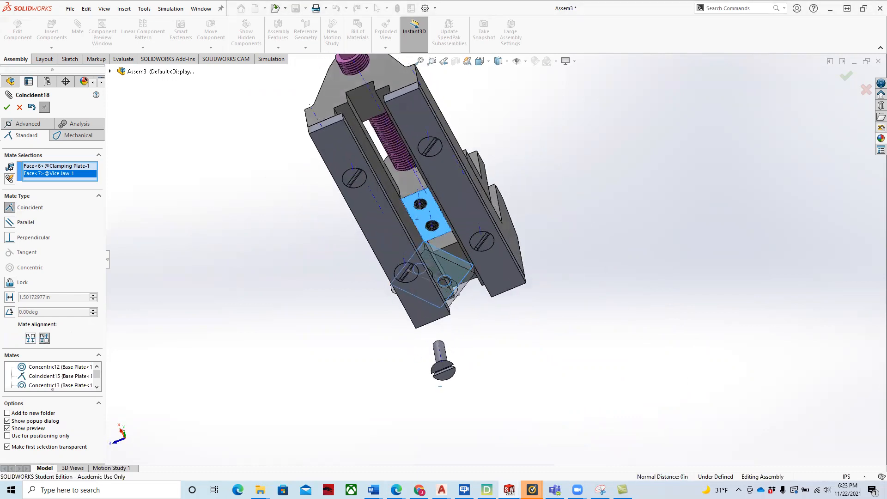
click(7, 107)
Add a concentric mate between one Clamping Plate hole and the Vice Jaw's threaded hole nearest the fixed jaw end.
scroll(436, 279, down, 4)
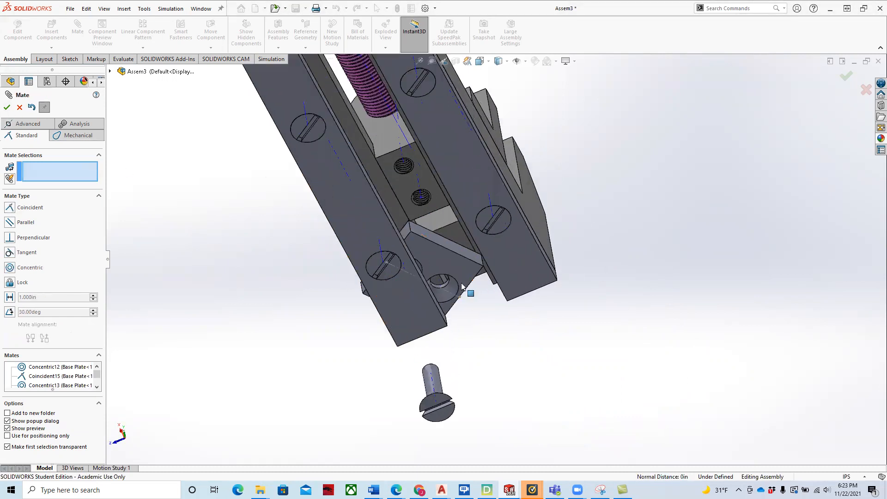
scroll(436, 278, down, 3)
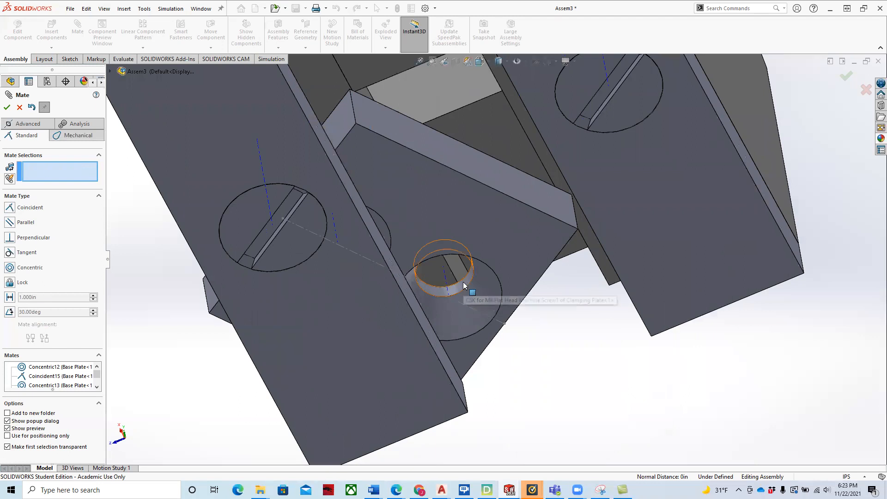
click(438, 277)
scroll(415, 136, up, 3)
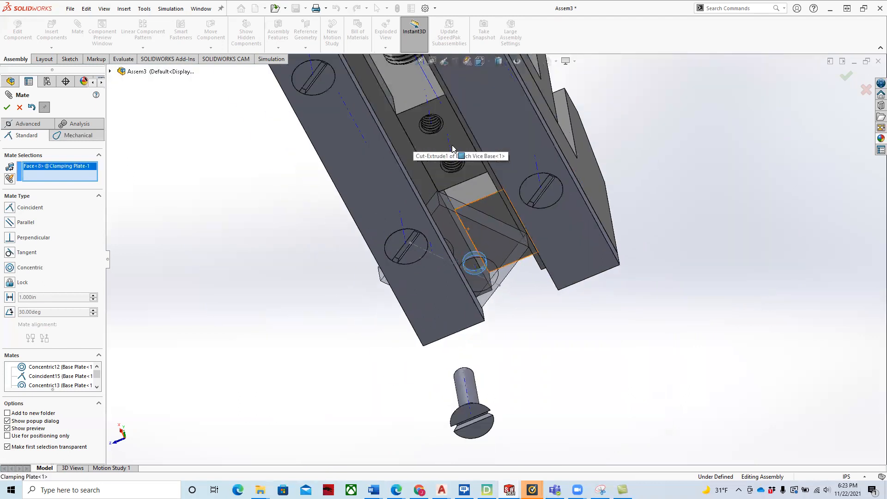
click(466, 167)
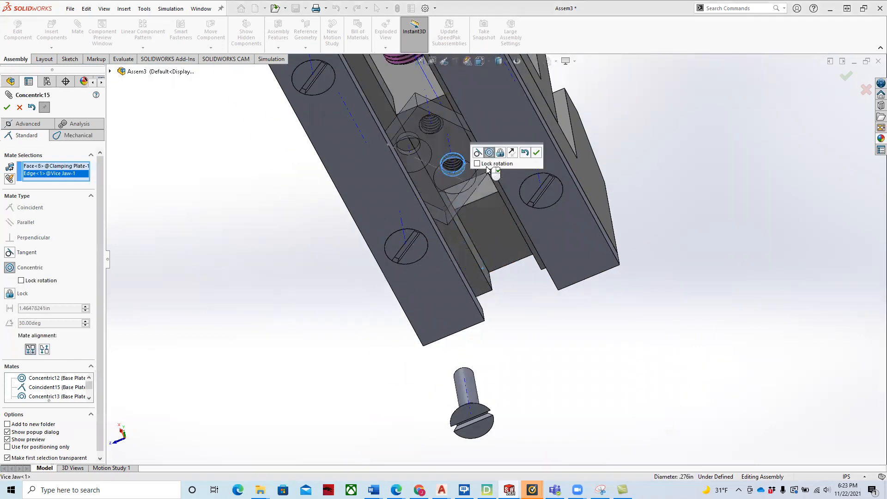
click(537, 154)
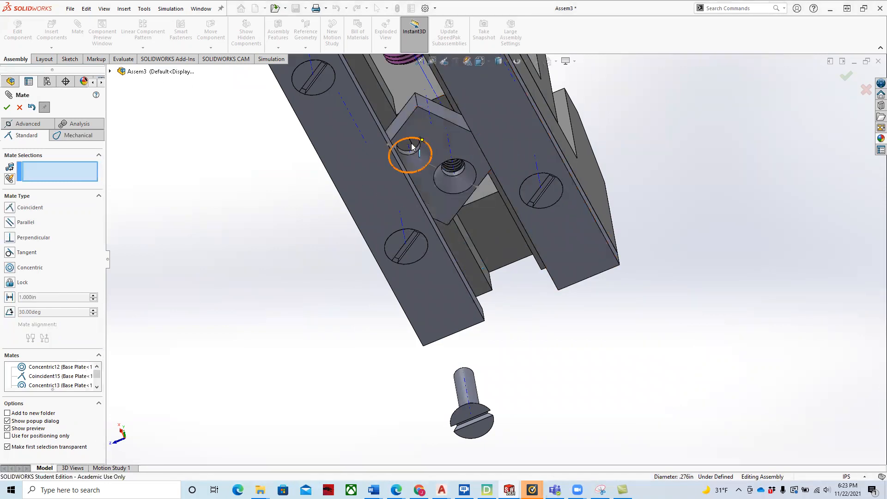
Mate the Clamping Plate's other hole concentric with the Vice Jaw's second threaded hole to square up the plate.
click(416, 151)
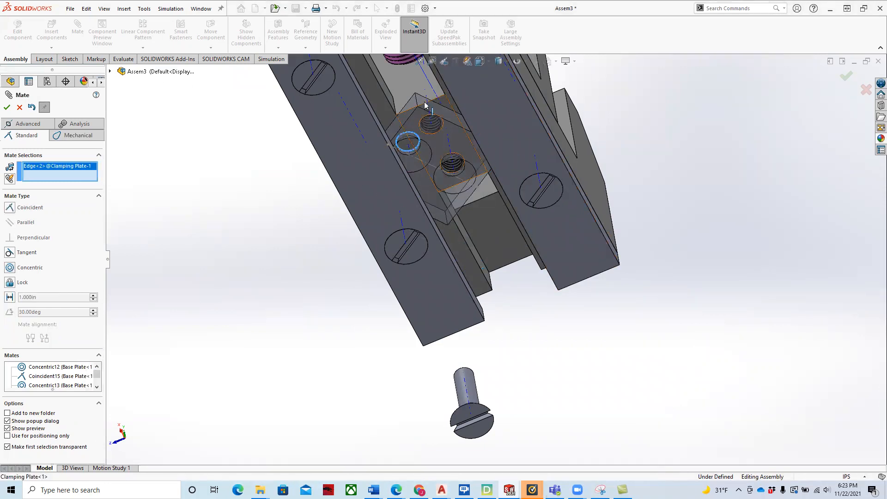
click(443, 132)
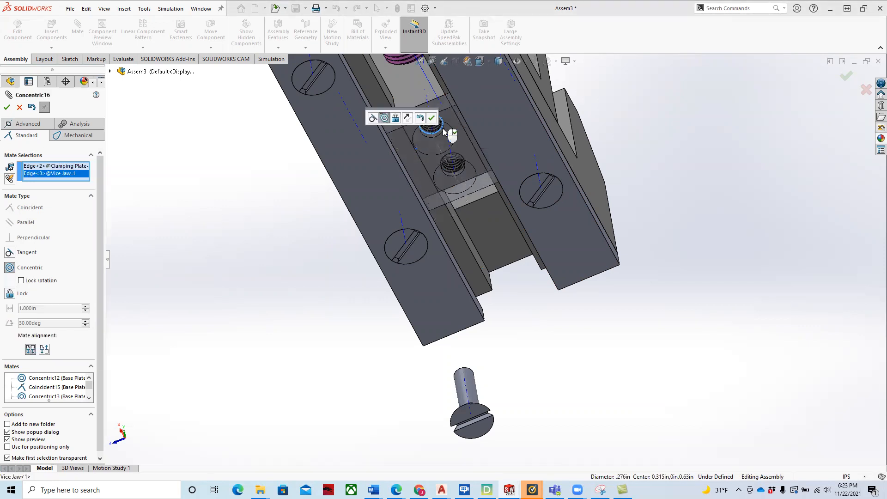
click(6, 108)
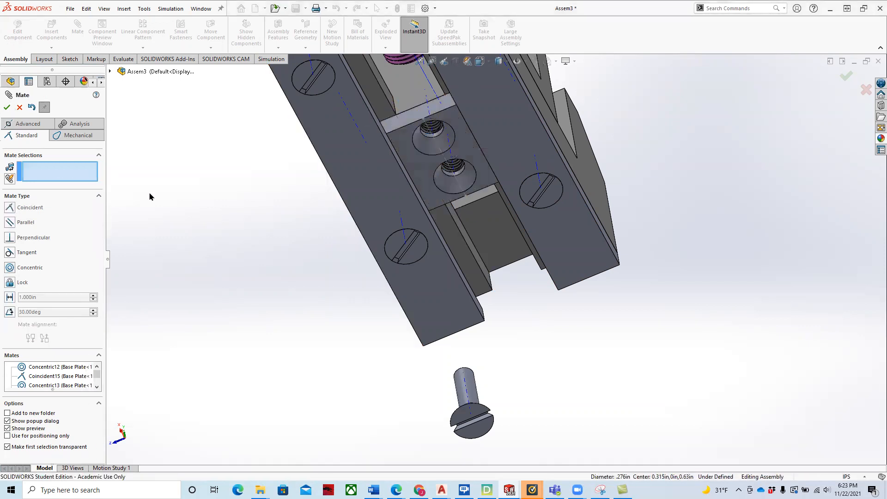
Add a concentric mate between Set Screw 2's shank and the Clamping Plate hole nearest the fixed jaw end.
scroll(314, 285, up, 3)
scroll(502, 296, down, 3)
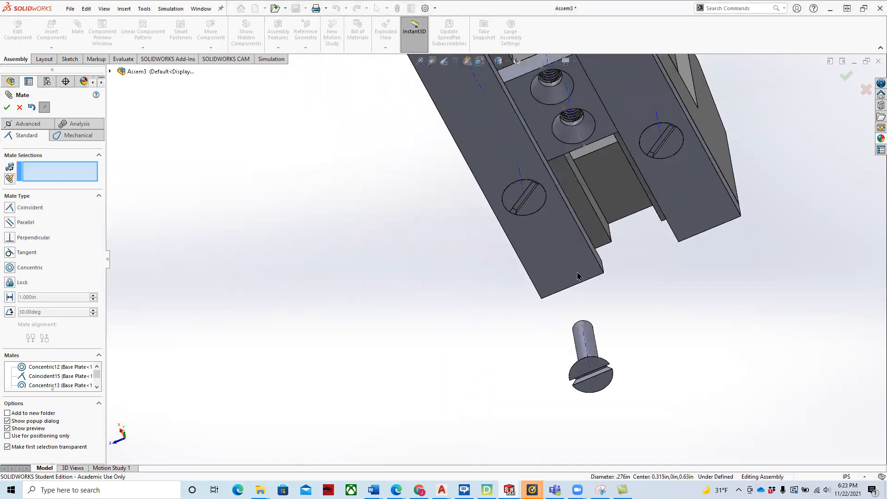
click(591, 349)
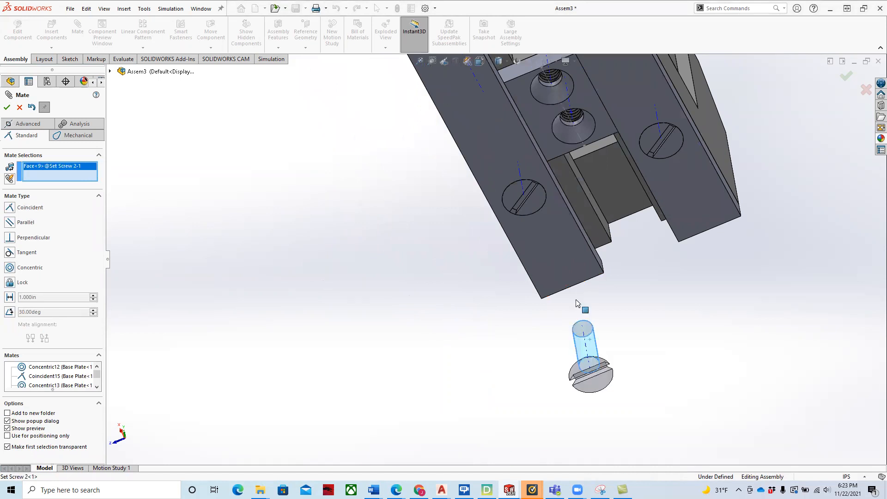
click(581, 122)
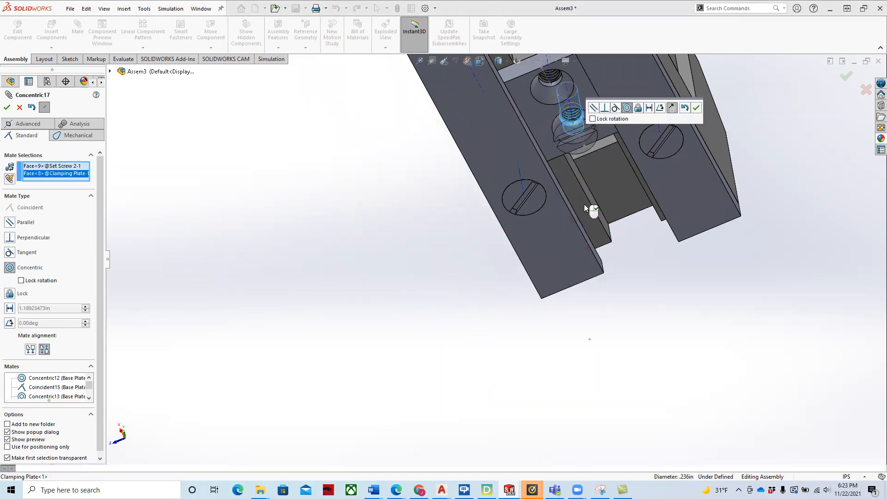
click(697, 109)
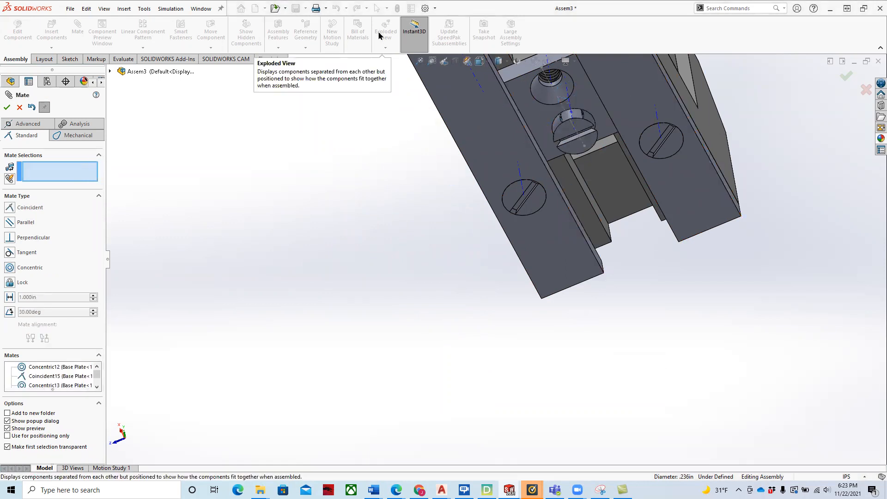
Turn Set Screw 2 slightly in its hole, finish mating, and create a copy of the screw in the free space beside the vice.
mouse_move(582, 129)
mouse_down()
mouse_move(563, 99)
mouse_move(580, 134)
mouse_up()
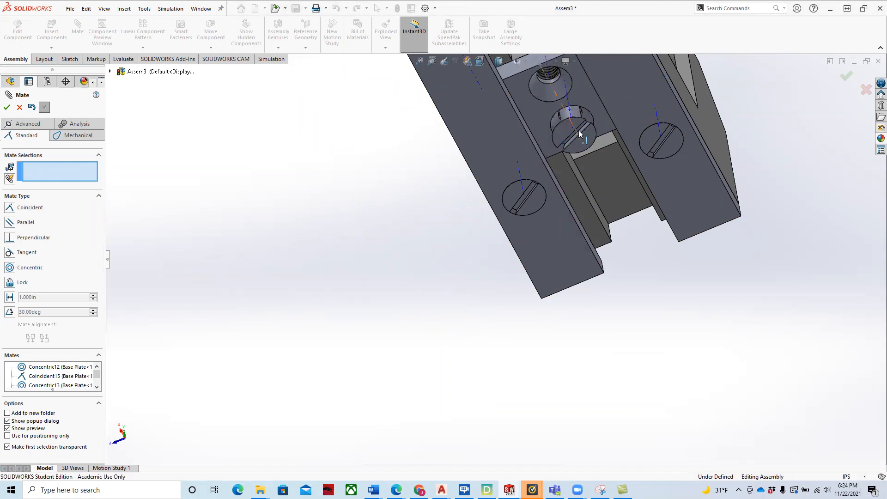
click(7, 109)
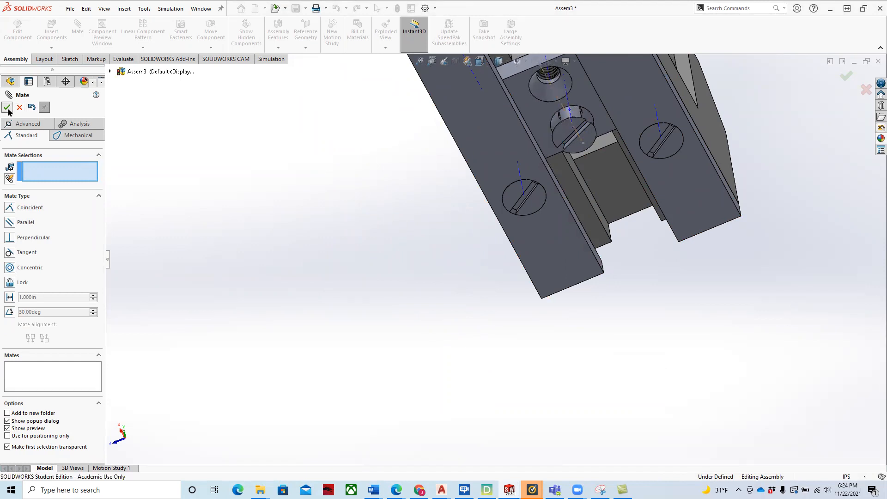
drag(576, 126, 428, 130)
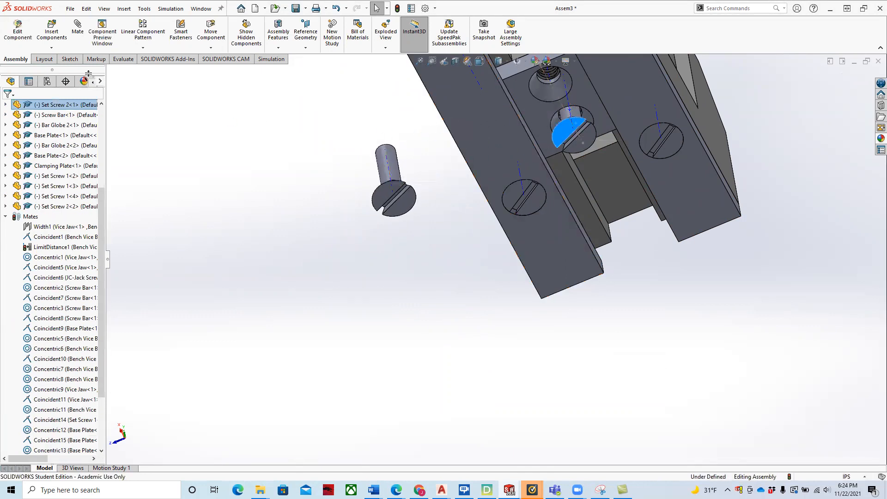
click(303, 171)
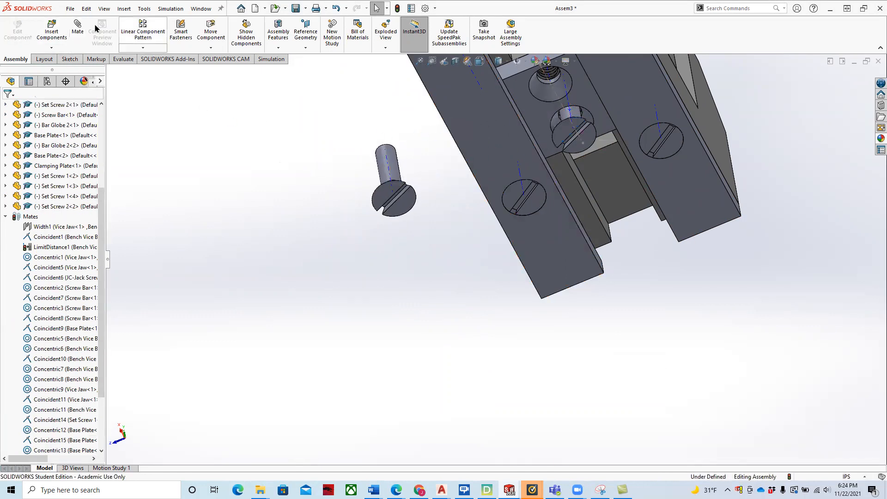
Add a concentric mate between the Set Screw 2 copy's shank and the Clamping Plate's remaining hole.
click(77, 29)
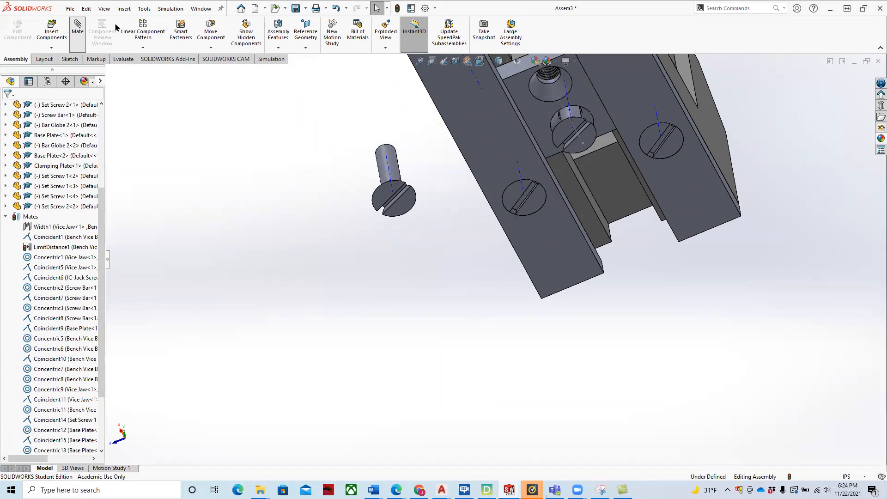
click(395, 164)
click(559, 83)
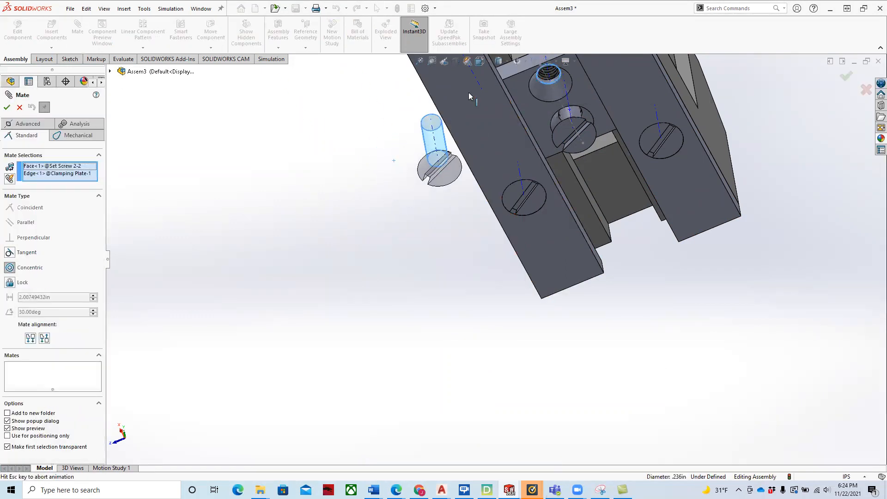
click(372, 91)
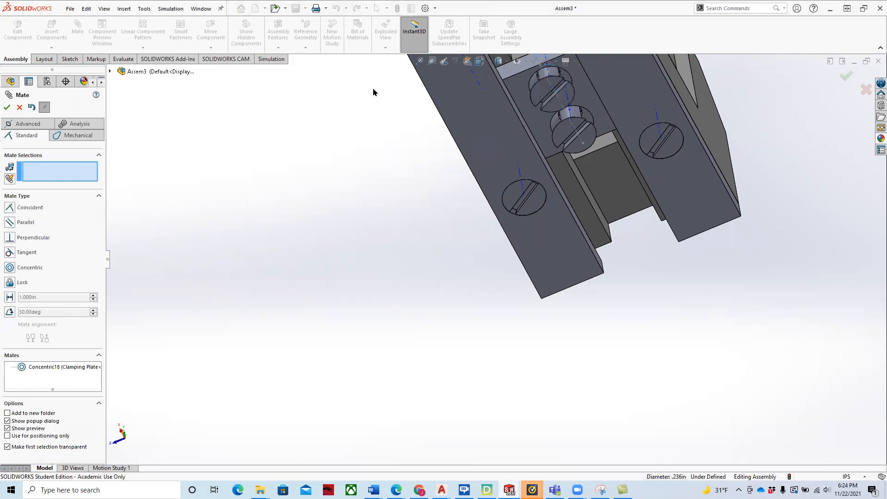
Mate the Set Screw 2 copy's flat head face coincident with the Clamping Plate's underside.
click(552, 106)
click(585, 95)
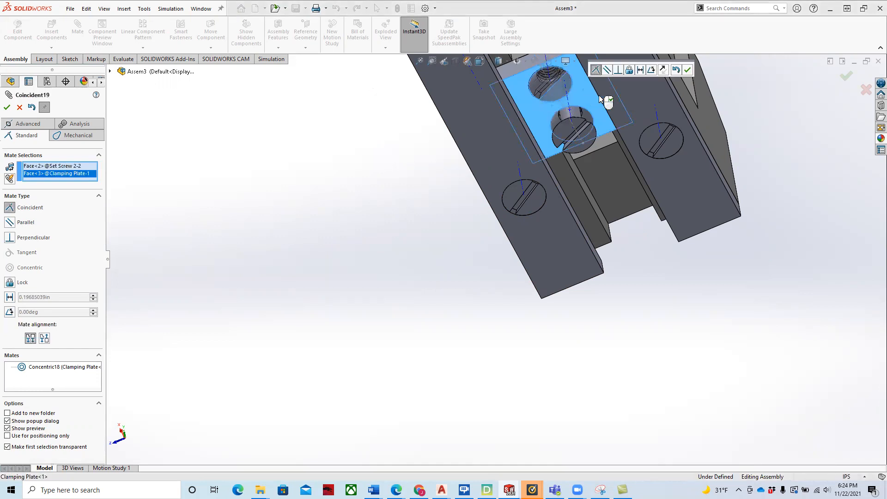
key(Return)
Mate the original Set Screw 2's flat head face coincident with the Clamping Plate's underside, and finish mating.
click(566, 134)
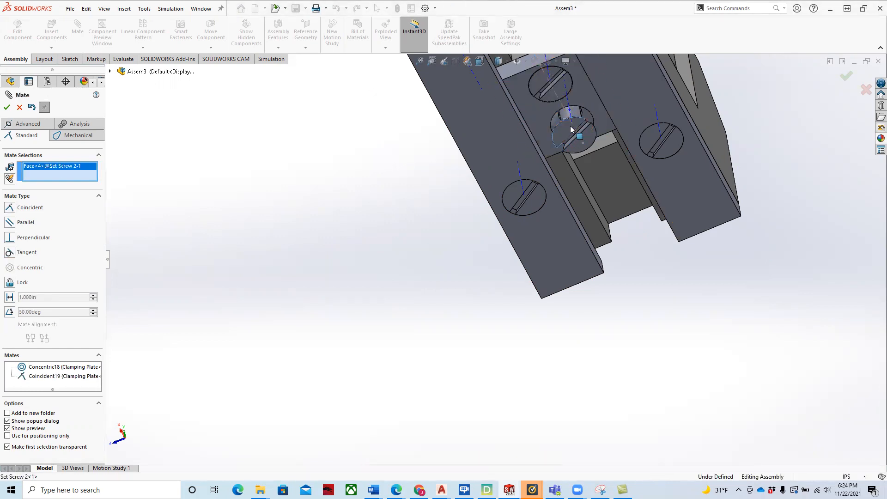
click(587, 97)
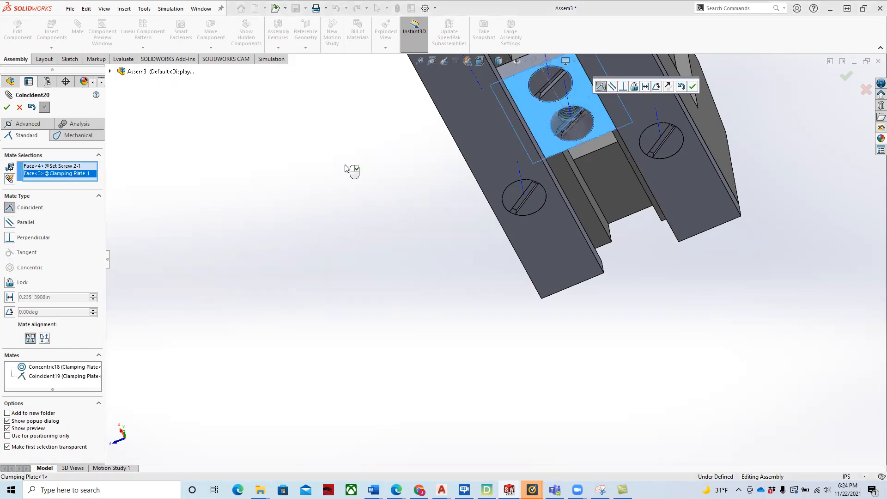
key(Return)
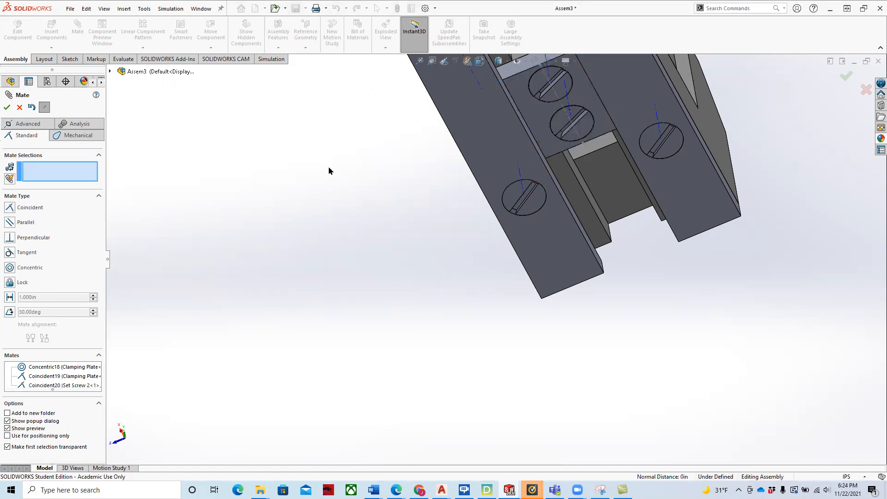
click(7, 108)
Slide the Vice Jaw along the vice body until it closes against the fixed jaw.
scroll(382, 127, down, 5)
middle_drag(382, 127, 407, 141)
key(f)
middle_drag(481, 185, 488, 158)
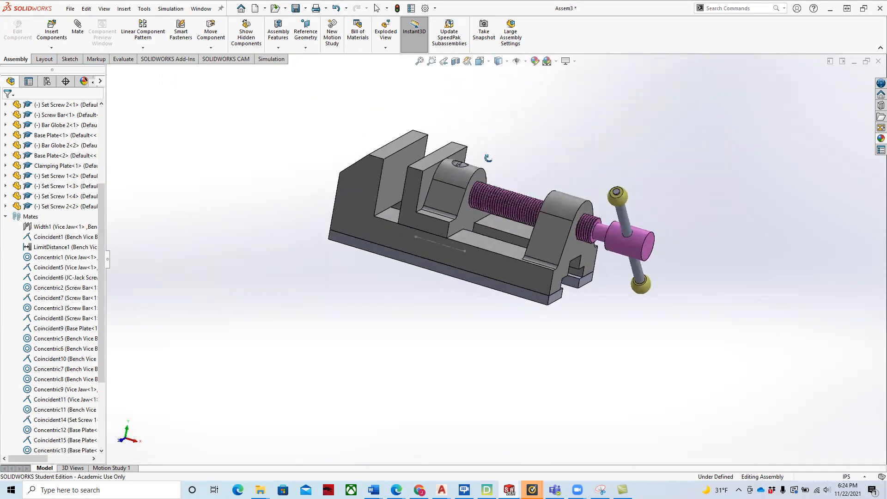
click(426, 192)
drag(427, 193, 455, 216)
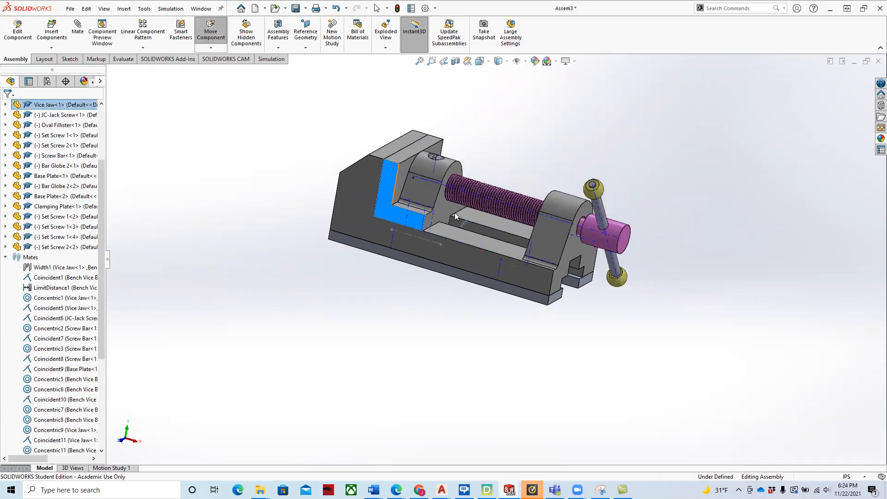
key(Escape)
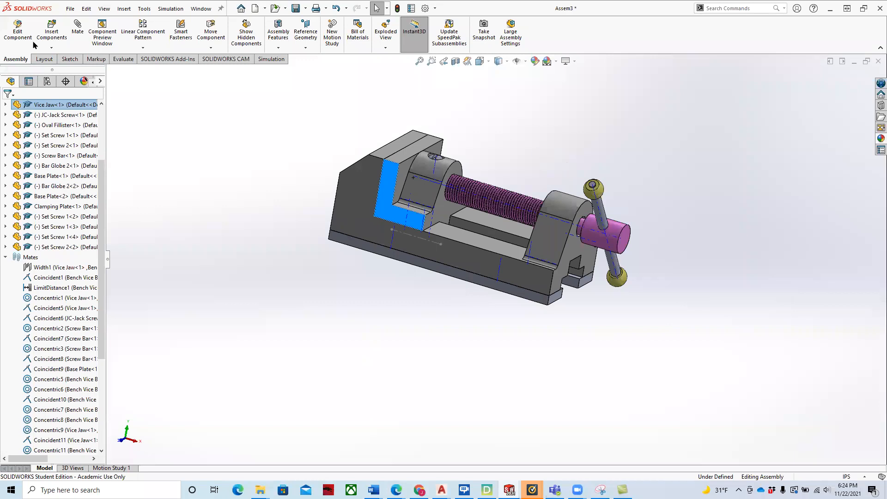
Rebuild the assembly and save it as JC-Vice Asm in the Bench Vice Assembly folder, including all modified component documents.
click(69, 9)
click(86, 8)
click(69, 9)
click(88, 123)
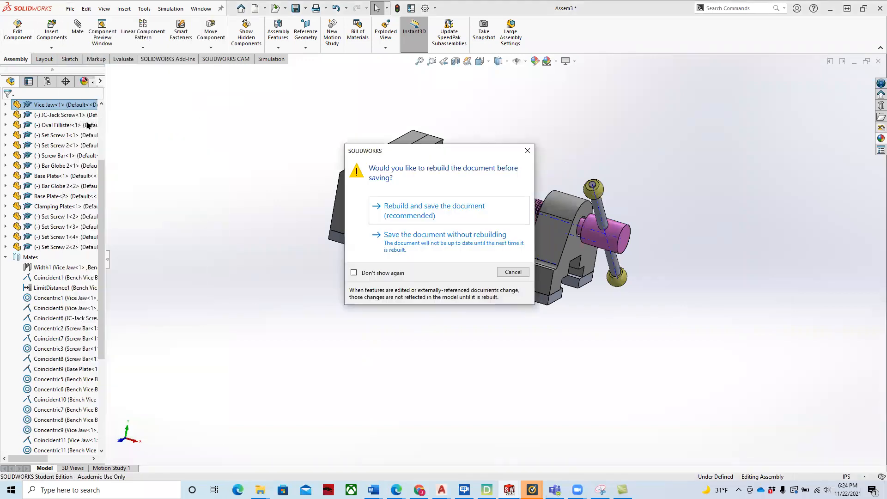
click(395, 217)
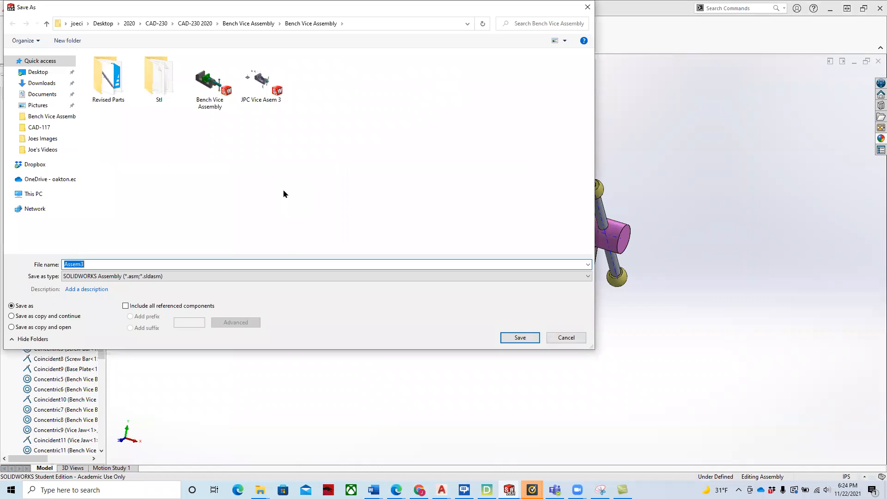
text(JC-)
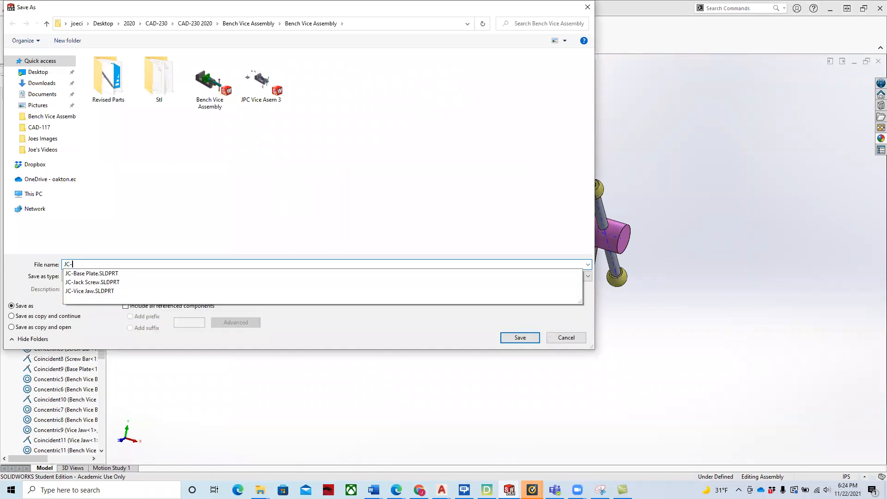
text(Vice Asm)
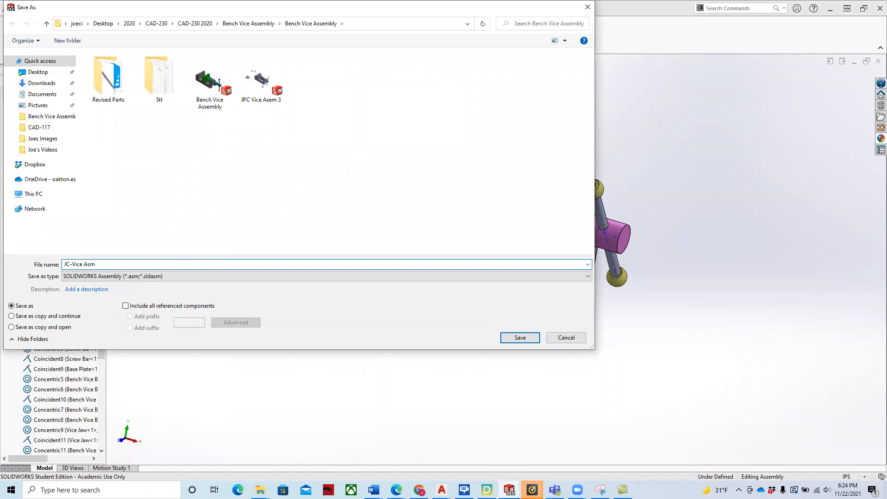
key(Return)
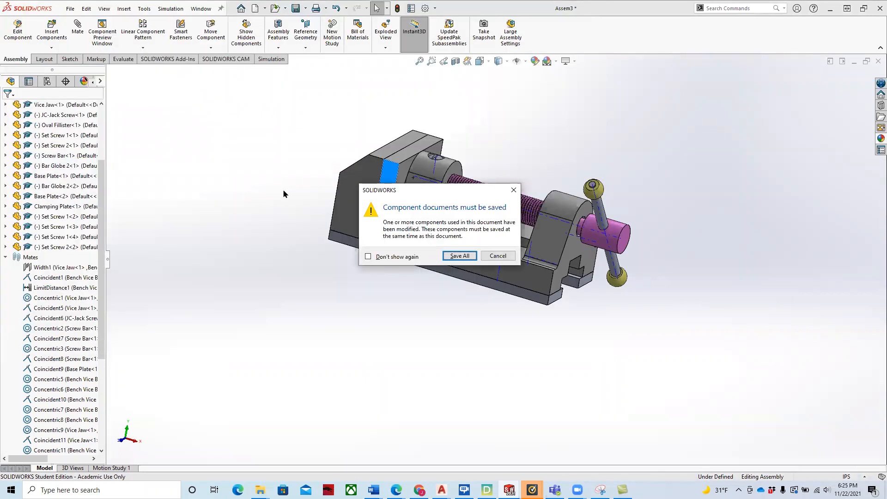
click(459, 256)
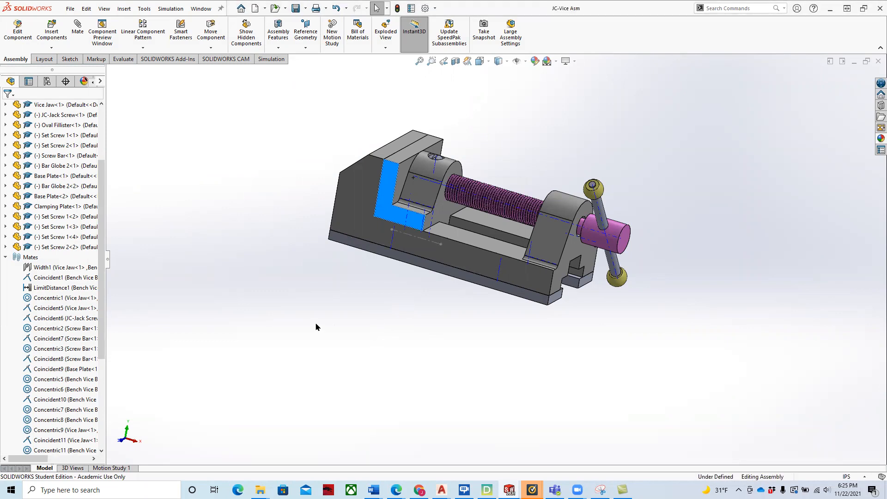
middle_drag(546, 336, 410, 392)
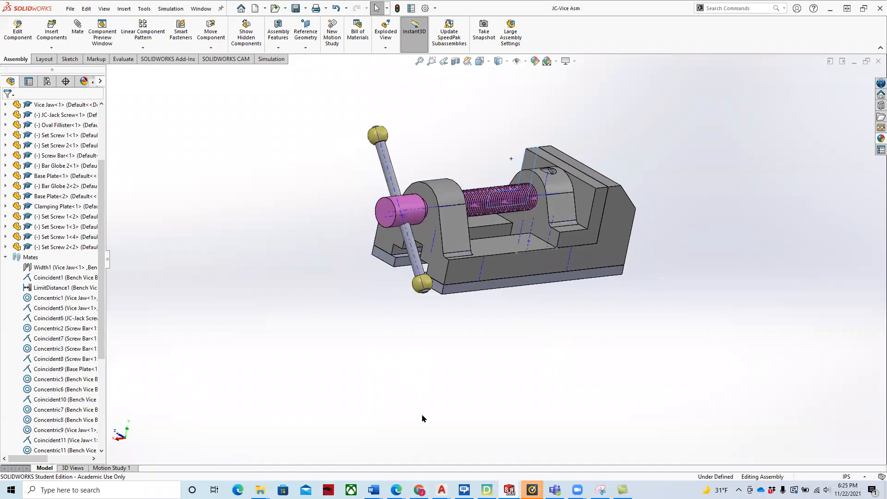